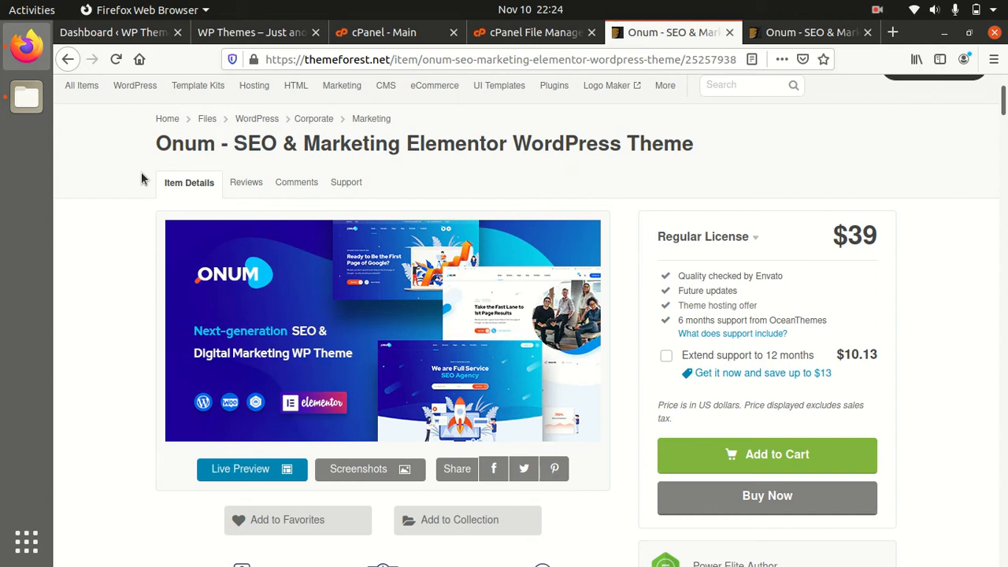
- Examine the Onum theme's title, author level, sales, rating, creation date and last update date on its ThemeForest item page
drag(233, 148, 406, 150)
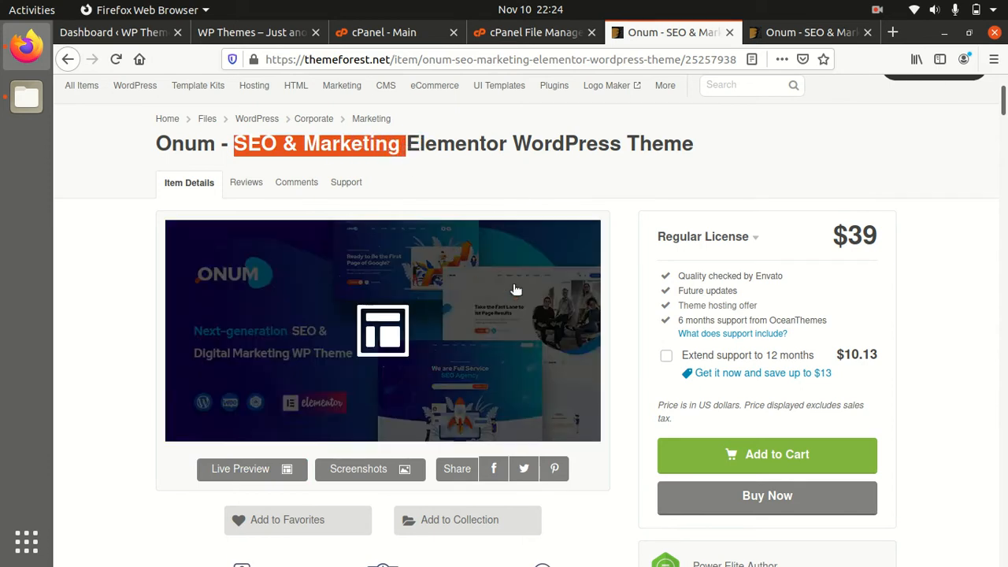
scroll(843, 394, down, 3)
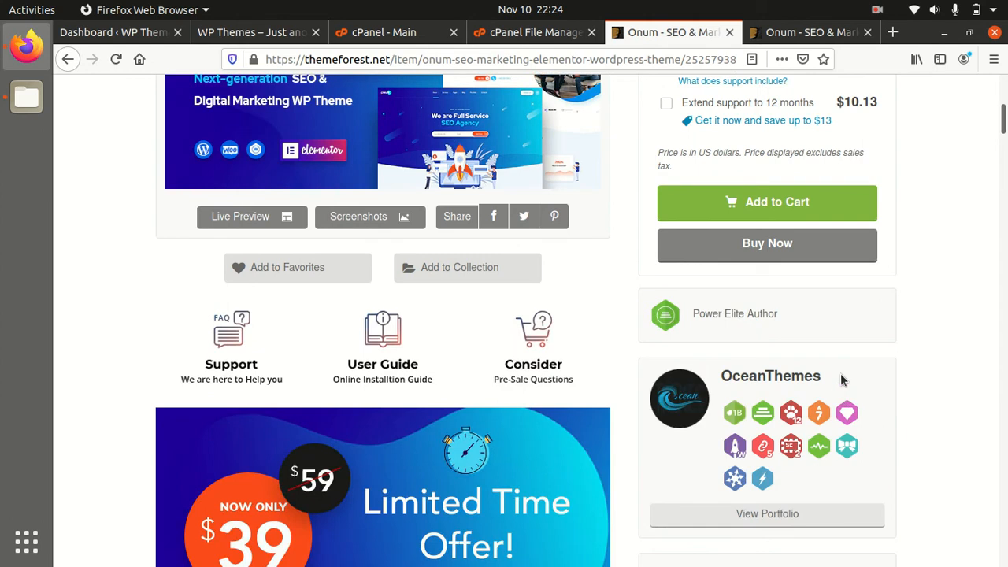
drag(817, 317, 696, 312)
scroll(746, 346, down, 4)
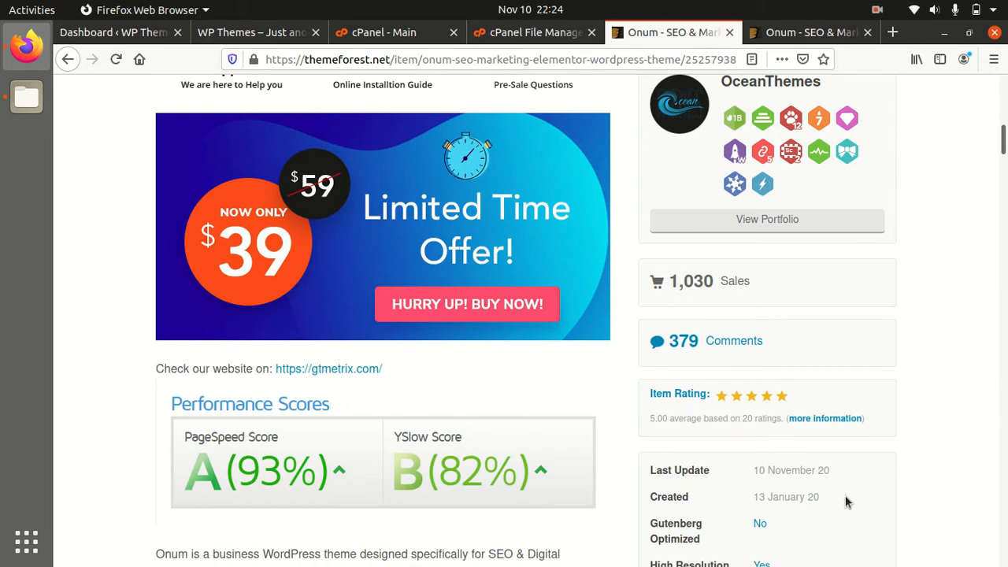
drag(843, 495, 761, 496)
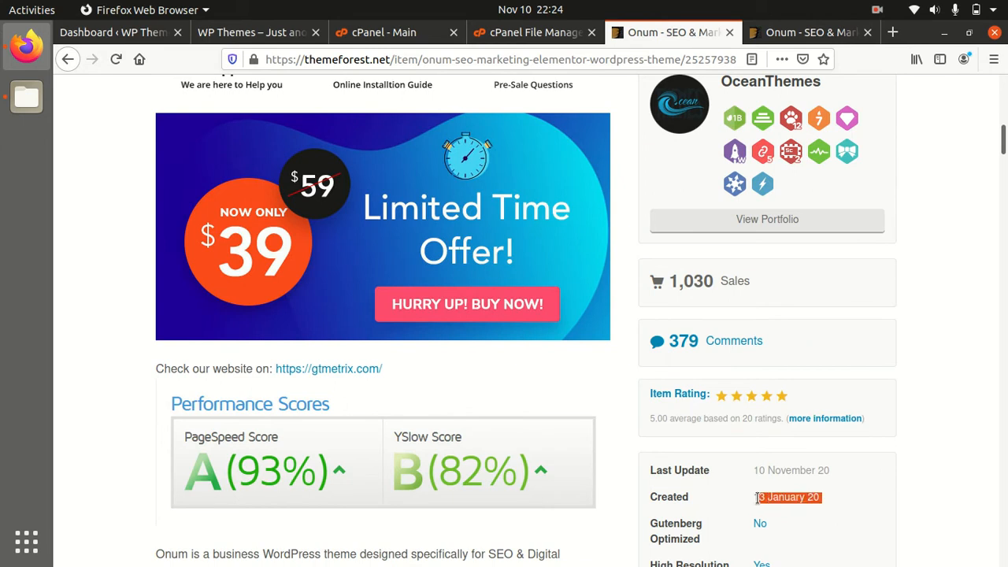
drag(839, 471, 755, 469)
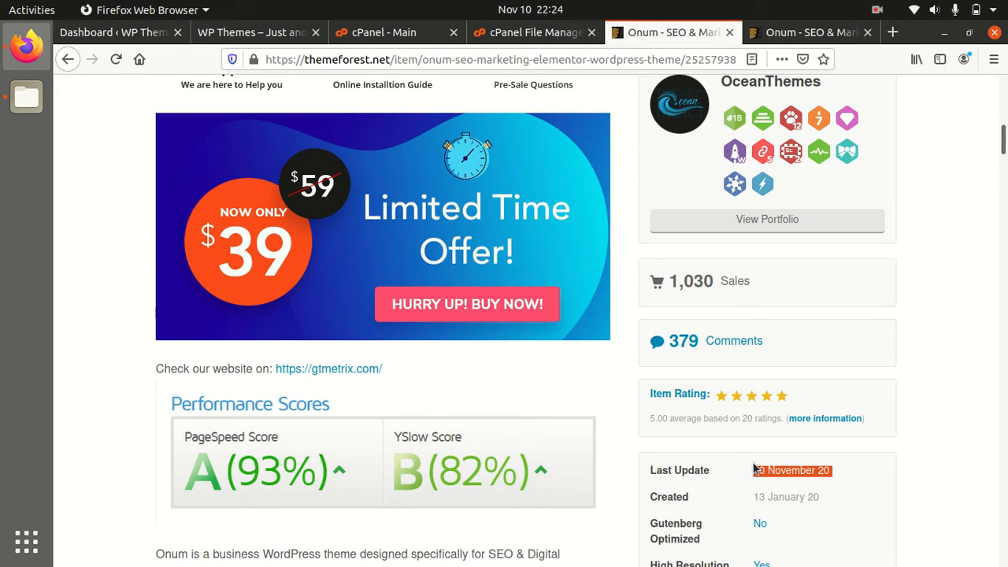
scroll(485, 443, up, 2)
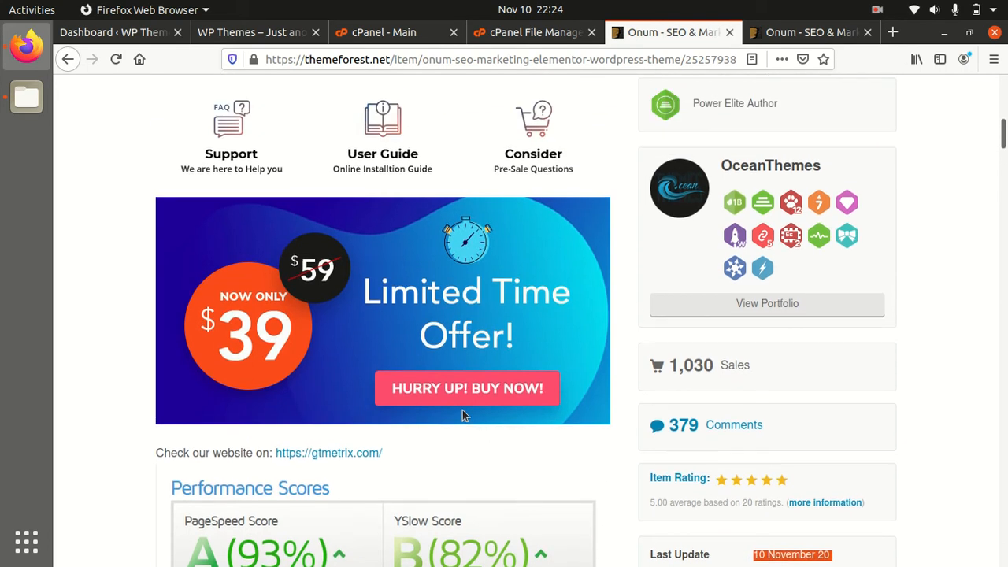
- Read the Onum item's performance scores, description, compatibility details and feature list
scroll(460, 420, down, 5)
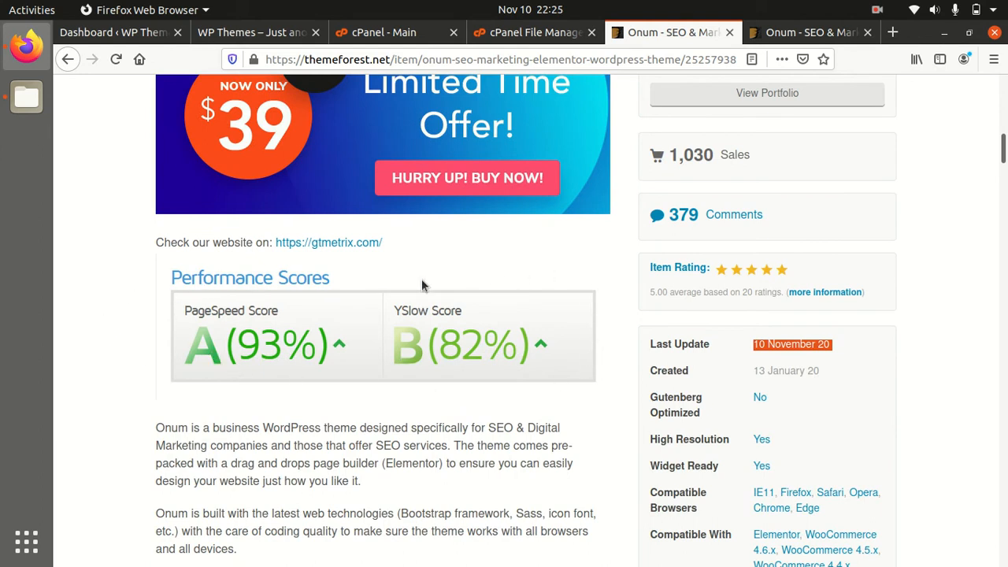
scroll(310, 318, down, 7)
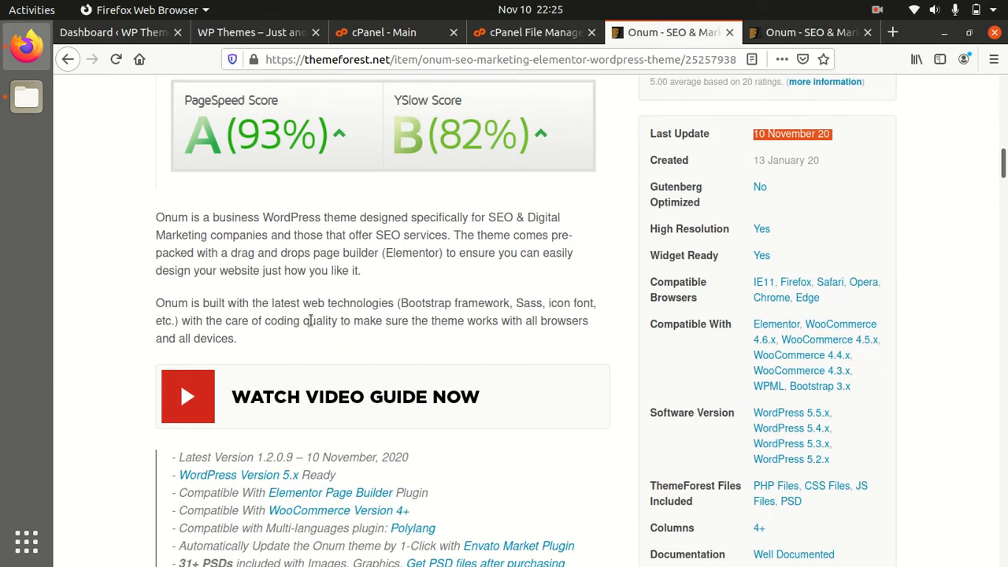
scroll(313, 324, down, 4)
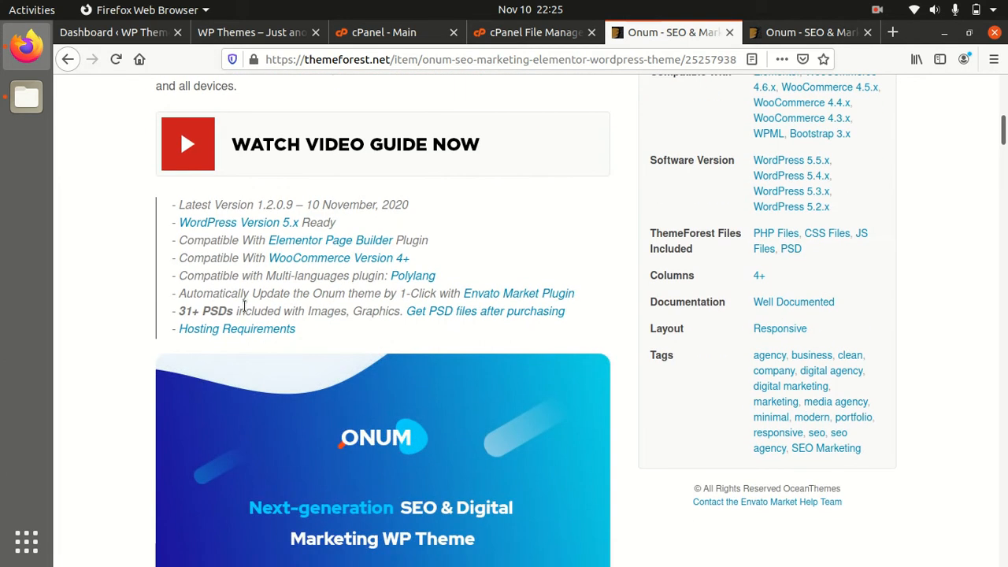
scroll(240, 299, down, 5)
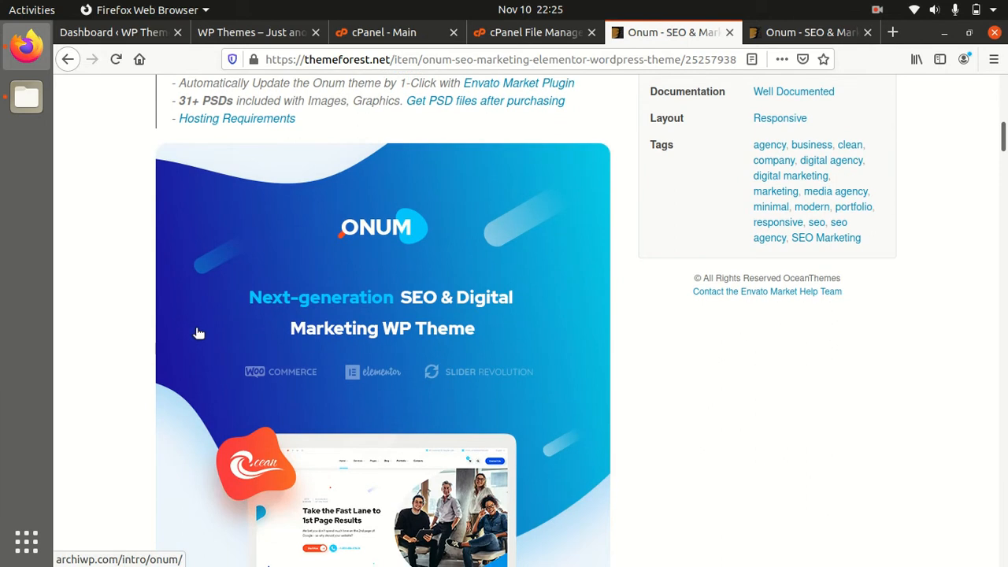
scroll(197, 333, down, 1)
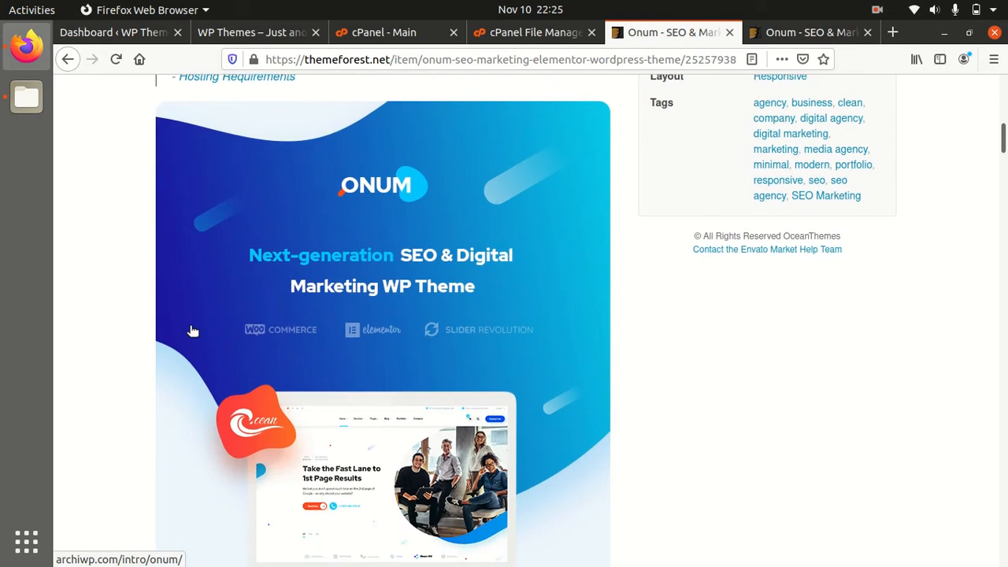
scroll(268, 322, down, 3)
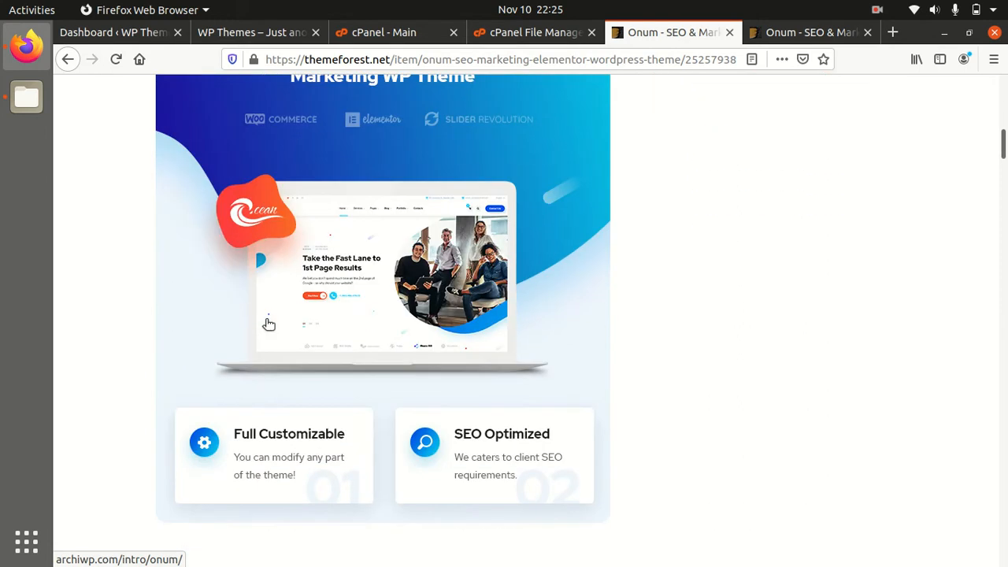
- Look through the demo homepages shown in the Onum item description, from Main Home to SEO Consultant
scroll(268, 323, down, 9)
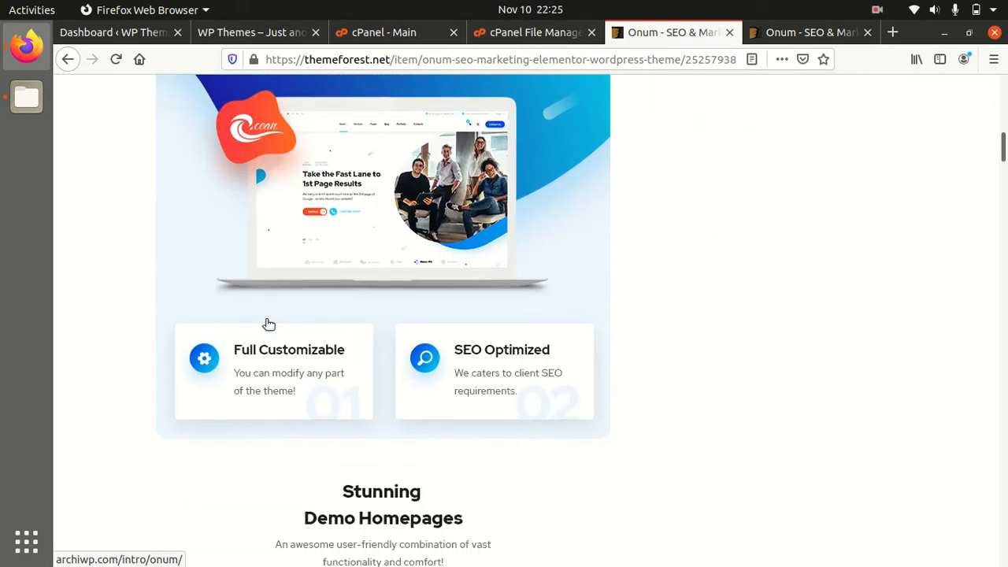
scroll(269, 323, down, 4)
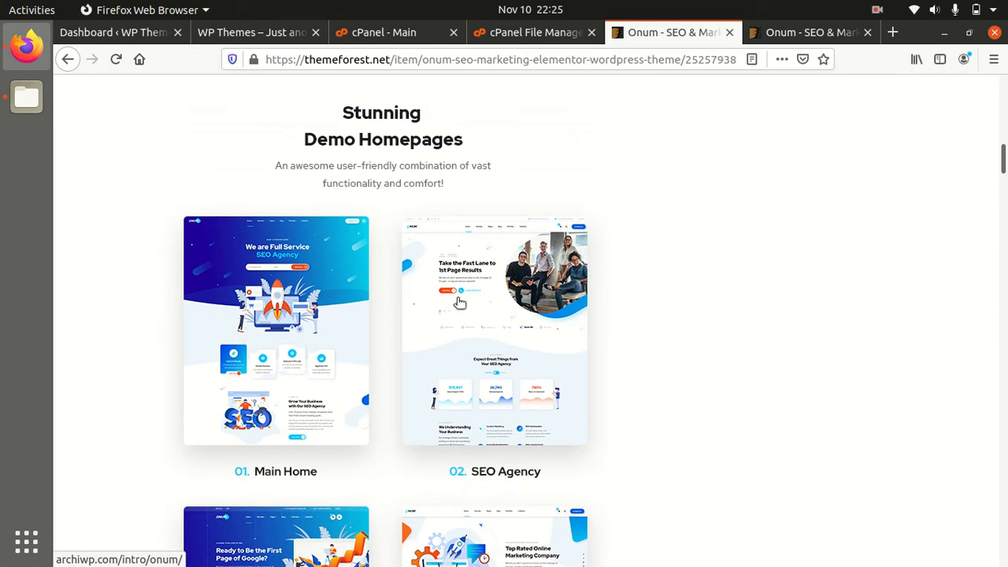
scroll(207, 325, down, 7)
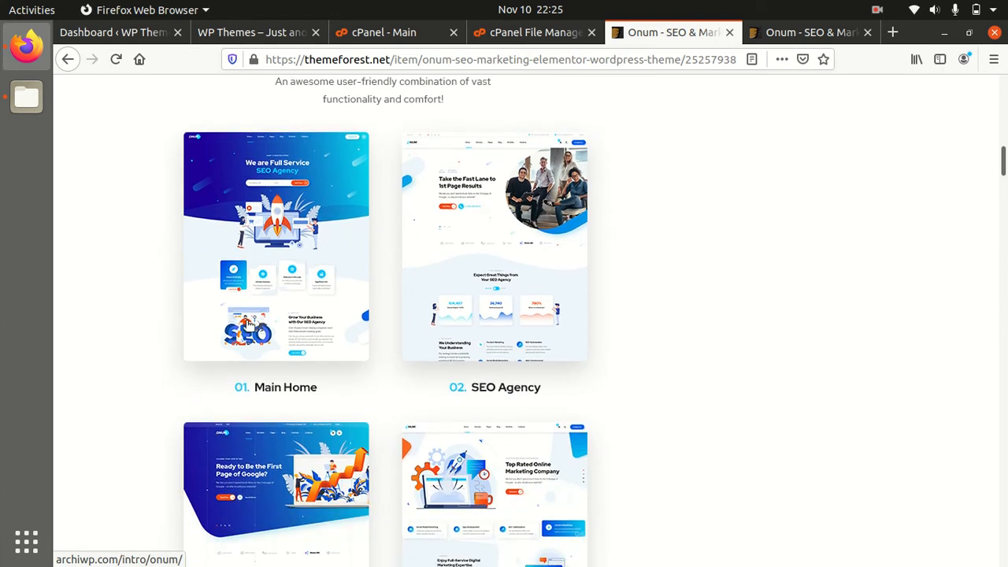
scroll(517, 307, down, 3)
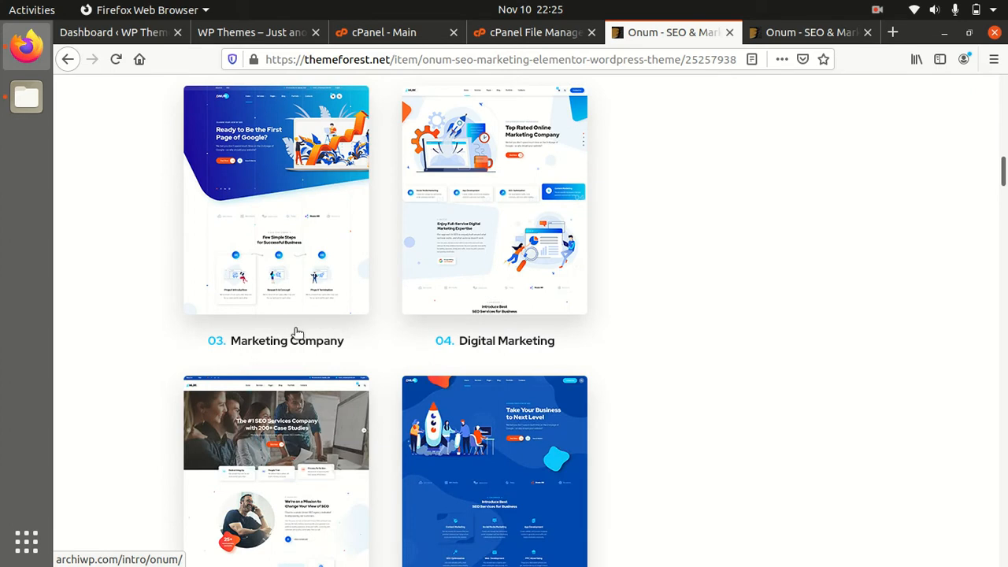
scroll(627, 341, down, 8)
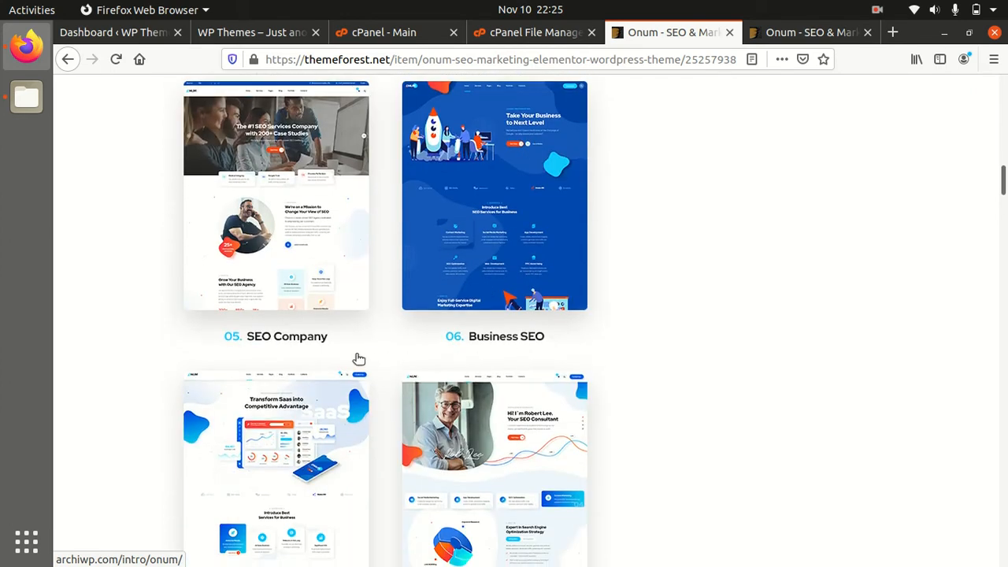
scroll(599, 344, down, 6)
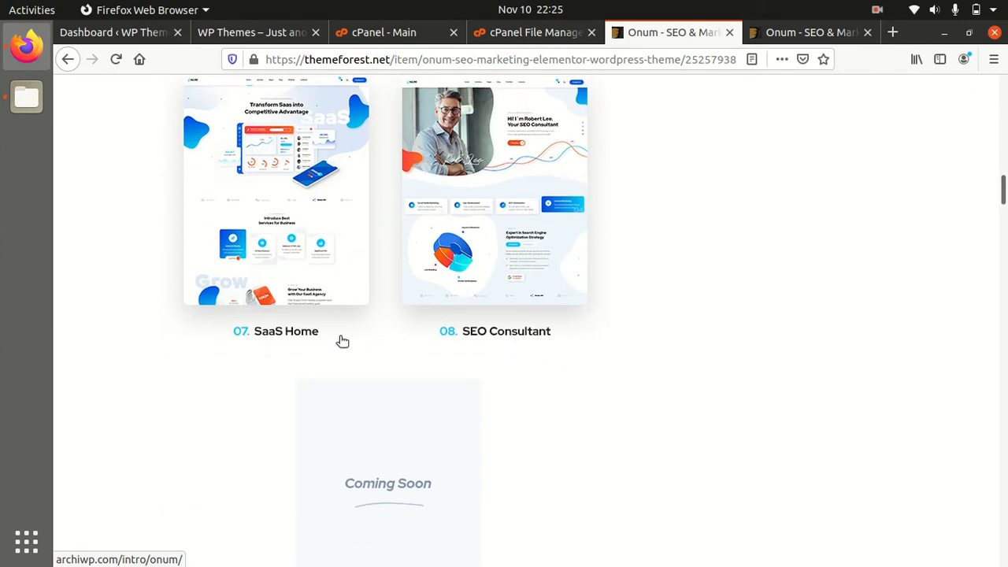
scroll(543, 355, up, 7)
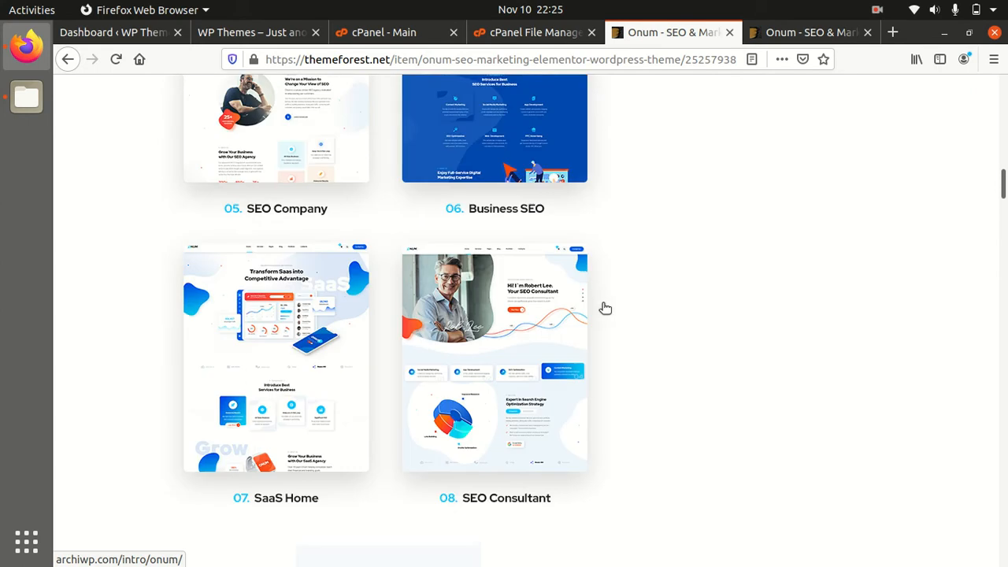
- Switch to the Onum live preview and look through the homepage designs in its Demos section
click(819, 32)
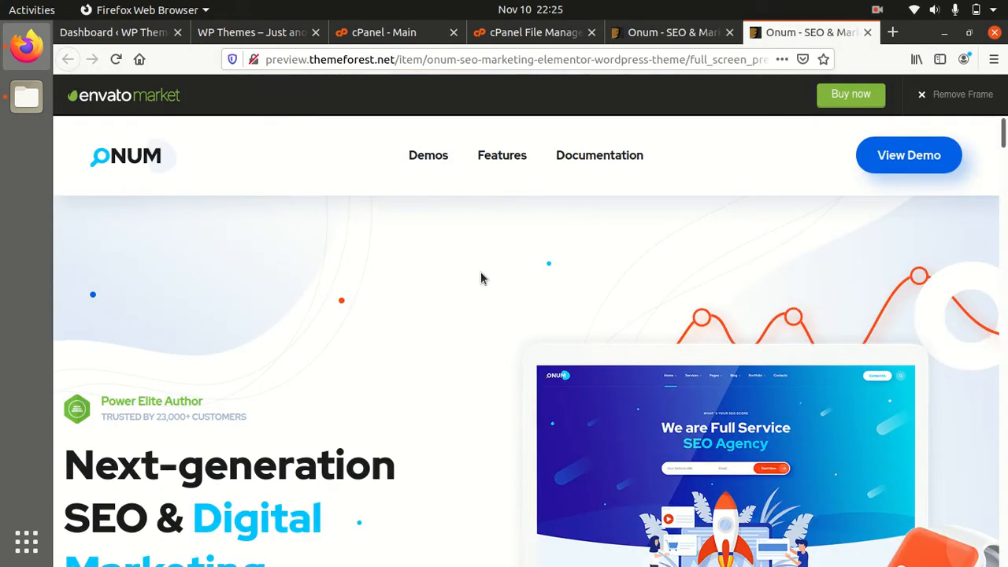
scroll(483, 278, down, 5)
scroll(480, 275, down, 8)
click(430, 163)
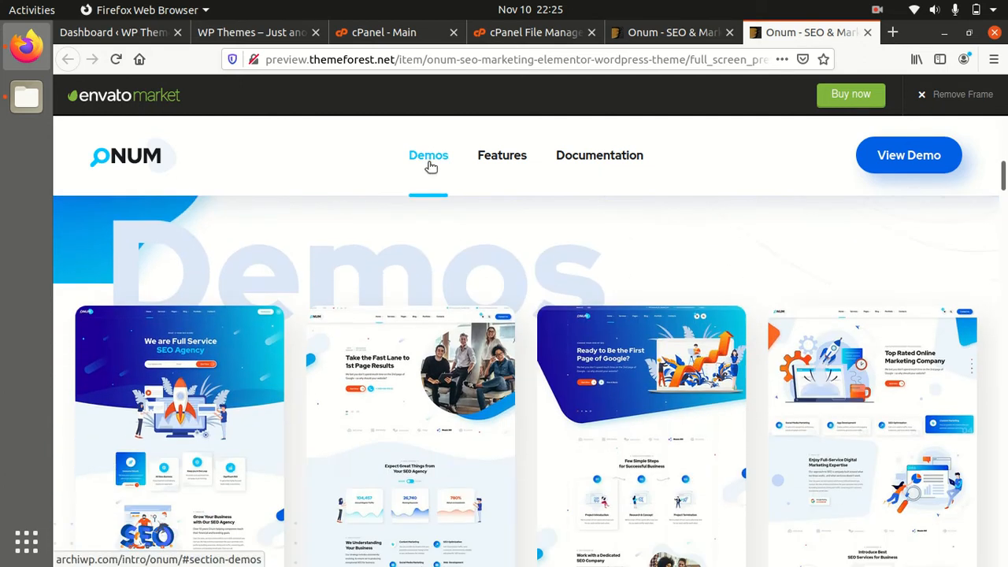
scroll(467, 387, down, 3)
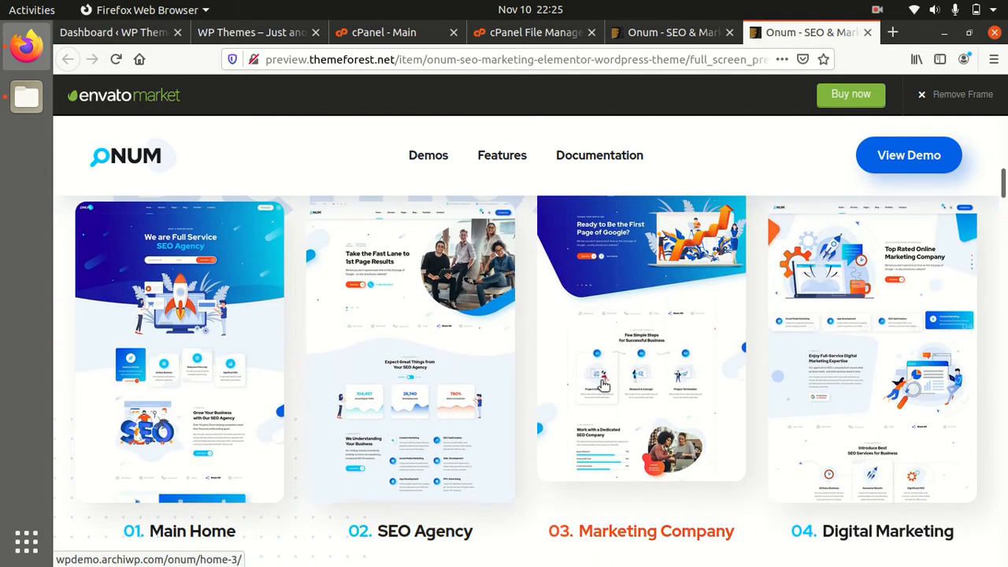
scroll(894, 370, down, 2)
scroll(512, 376, down, 8)
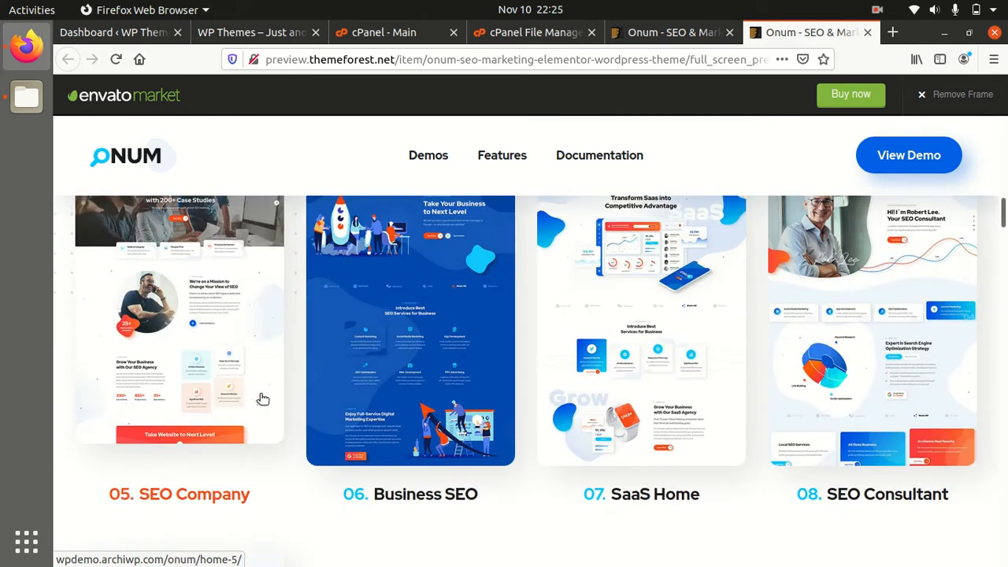
scroll(883, 409, down, 3)
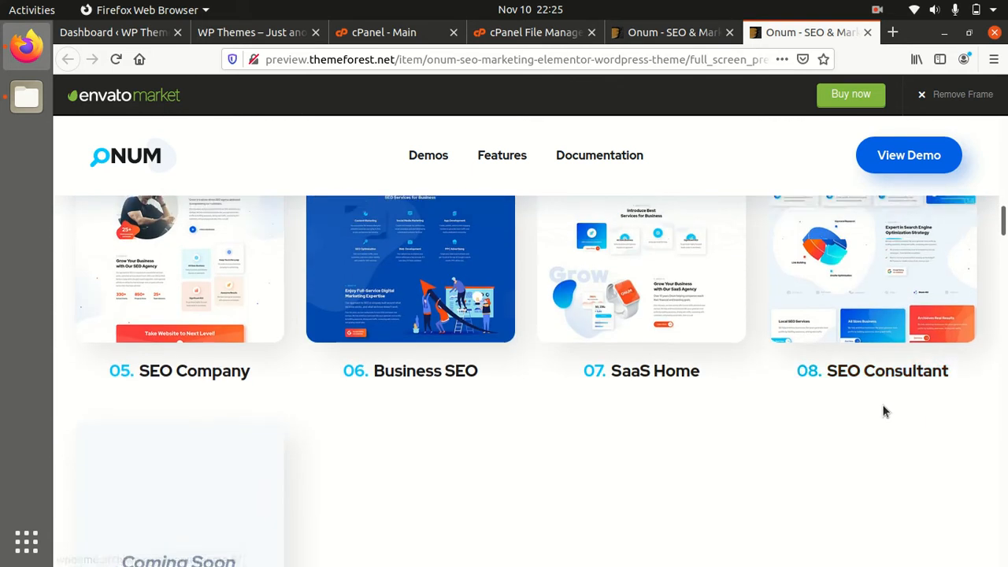
scroll(882, 408, up, 14)
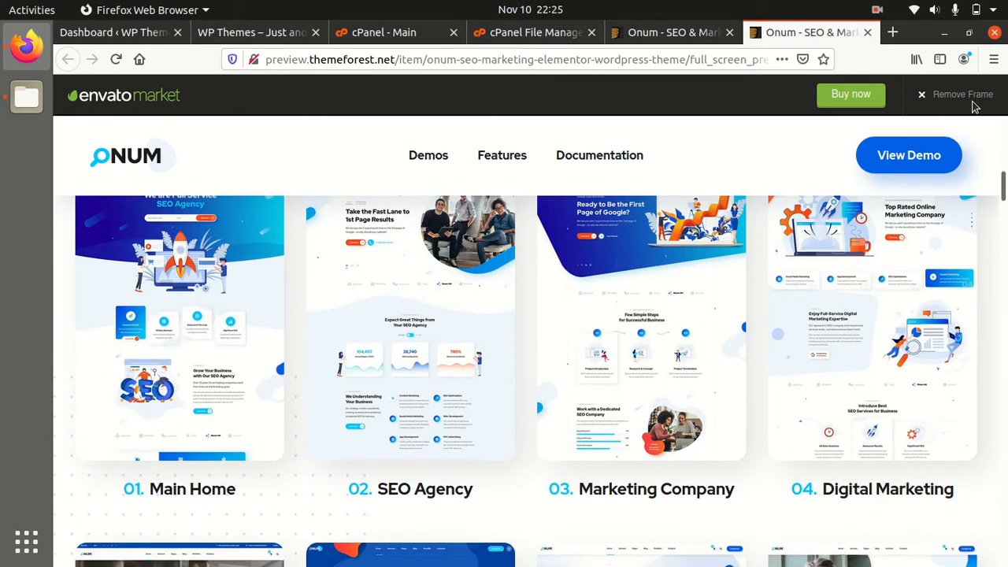
- Remove the Envato preview frame and open the Main Home demo from the Onum intro page
click(922, 95)
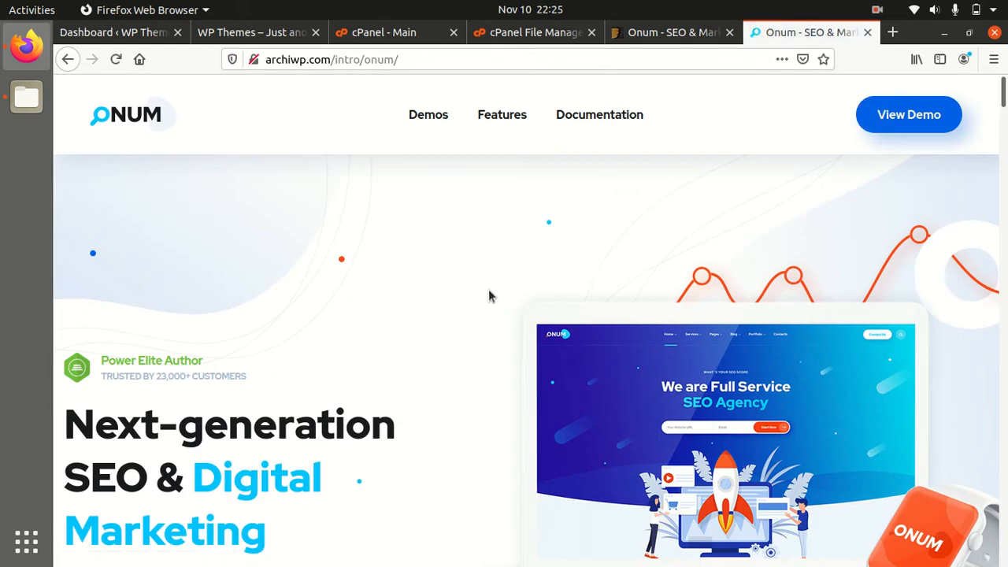
scroll(481, 296, down, 16)
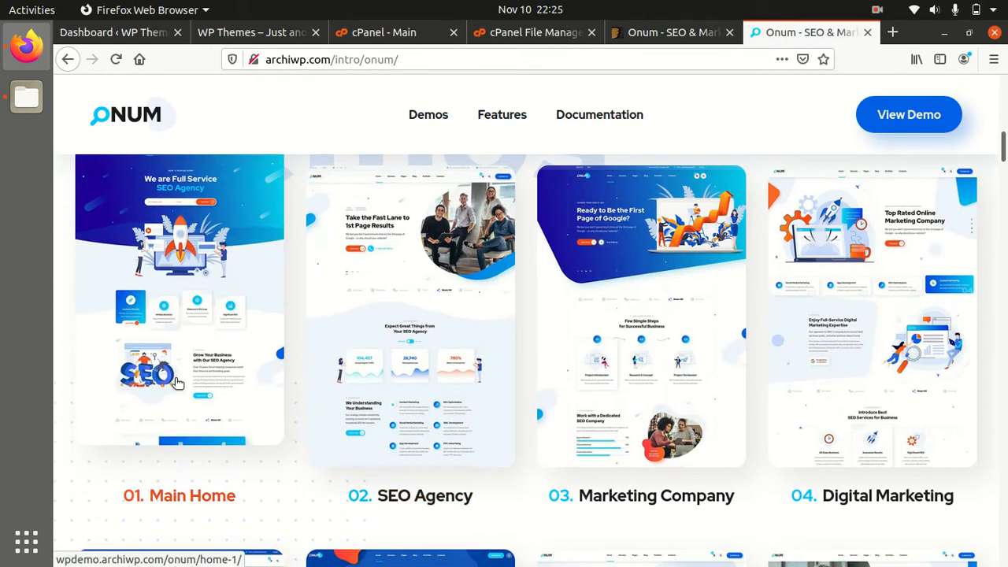
click(171, 334)
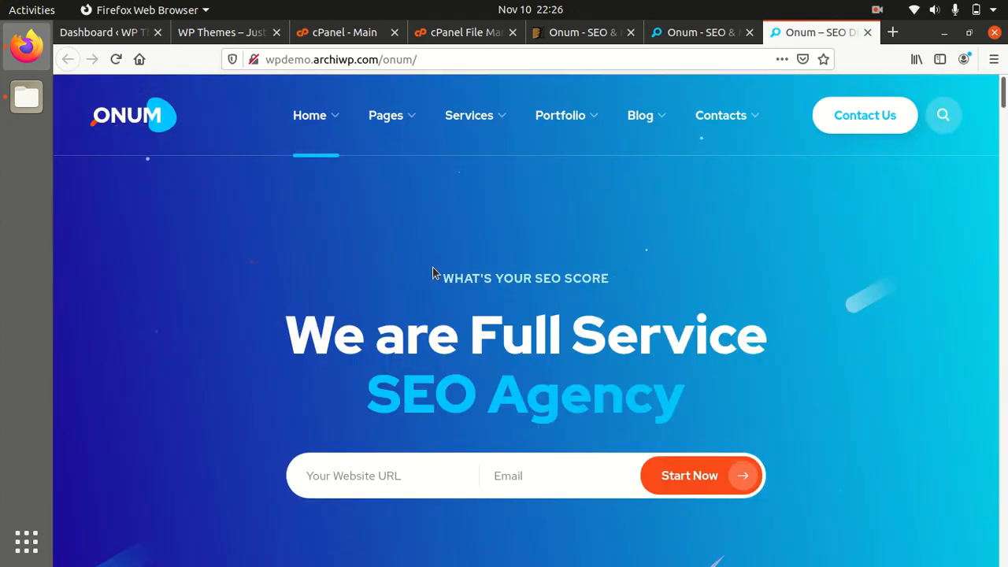
- Look through the Main Home demo from the hero section past the feature cards, About Us and client logos to the service grid
scroll(413, 335, down, 2)
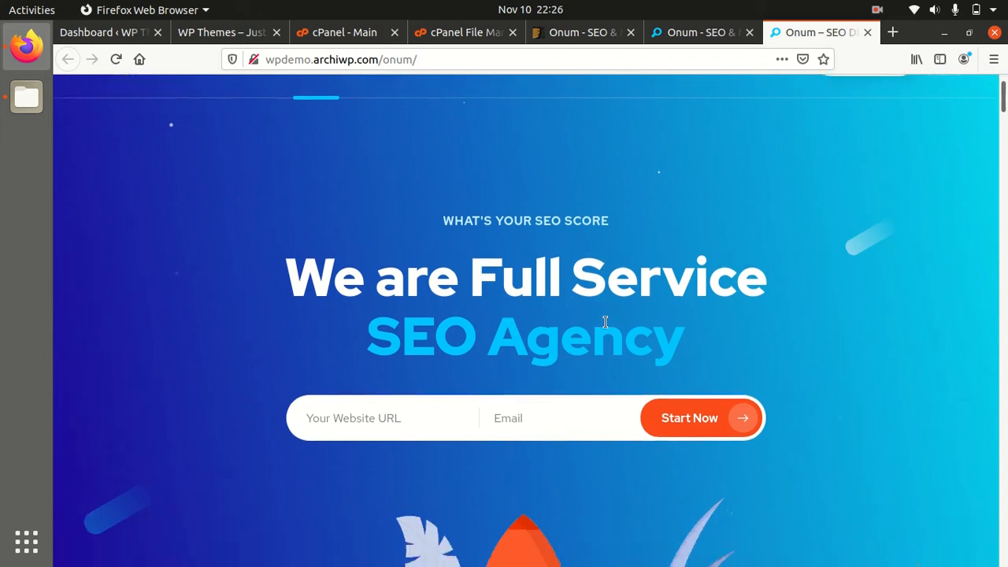
scroll(331, 339, down, 3)
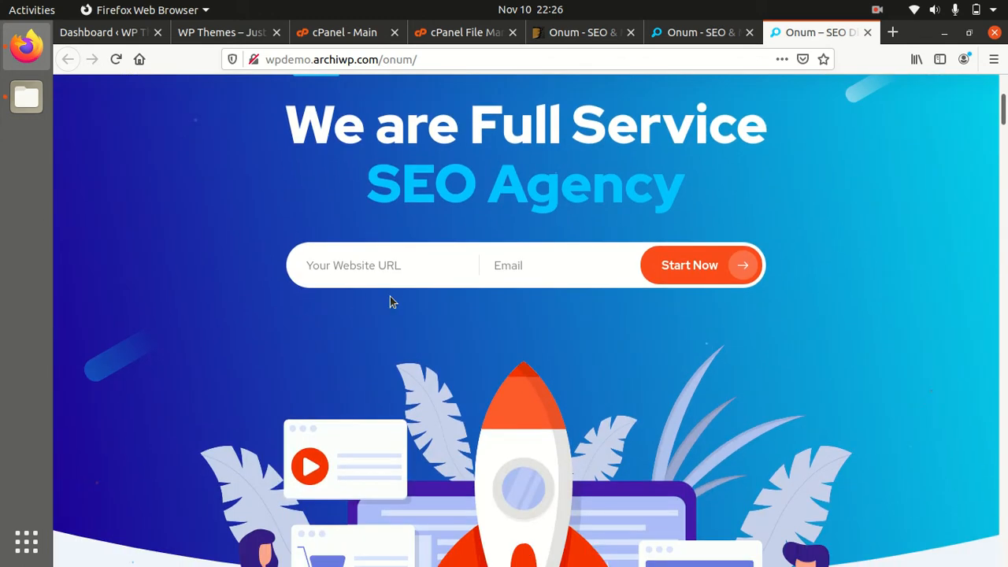
scroll(390, 302, down, 10)
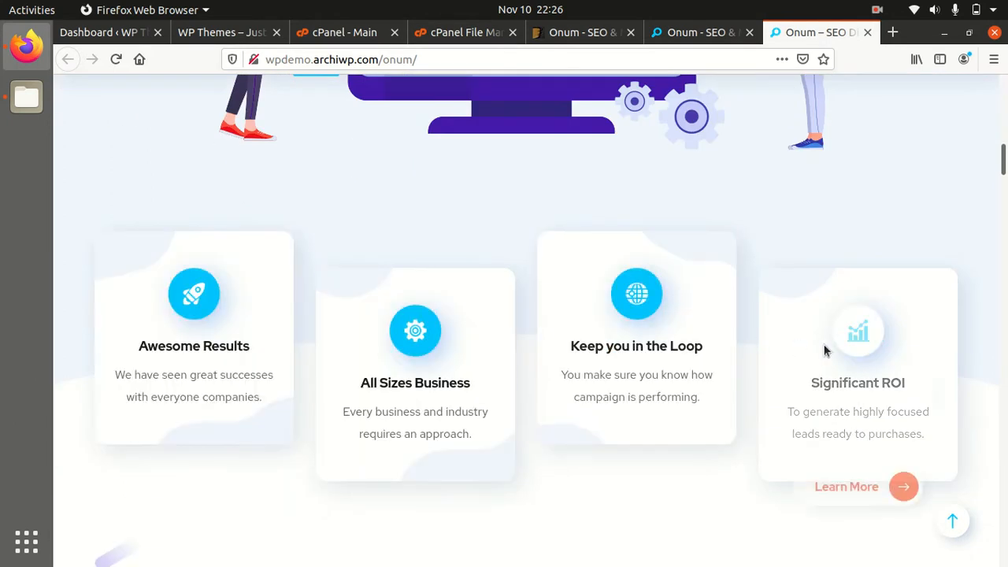
scroll(825, 350, down, 10)
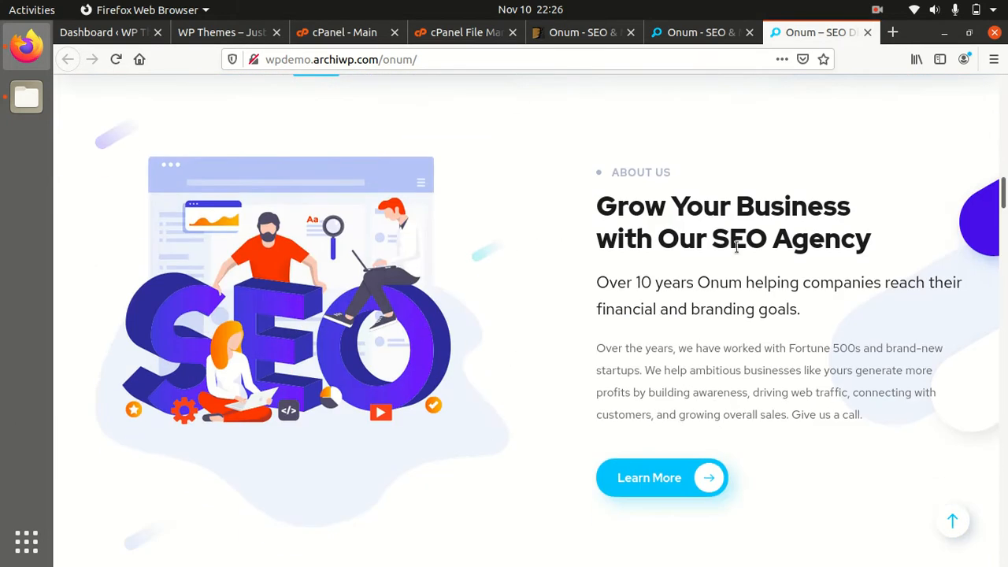
scroll(735, 247, down, 10)
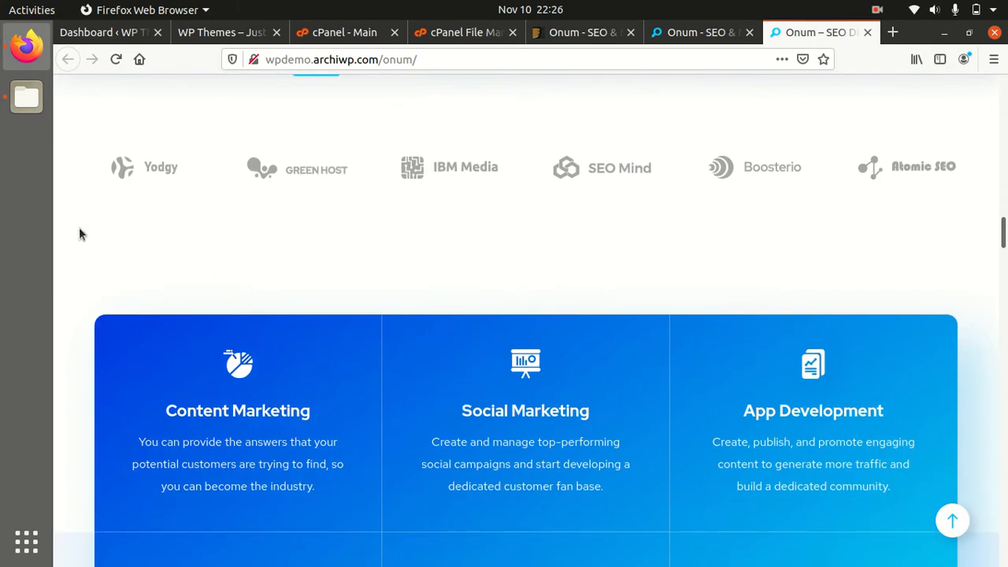
scroll(399, 270, down, 4)
scroll(313, 210, down, 5)
scroll(404, 219, up, 3)
scroll(648, 367, down, 7)
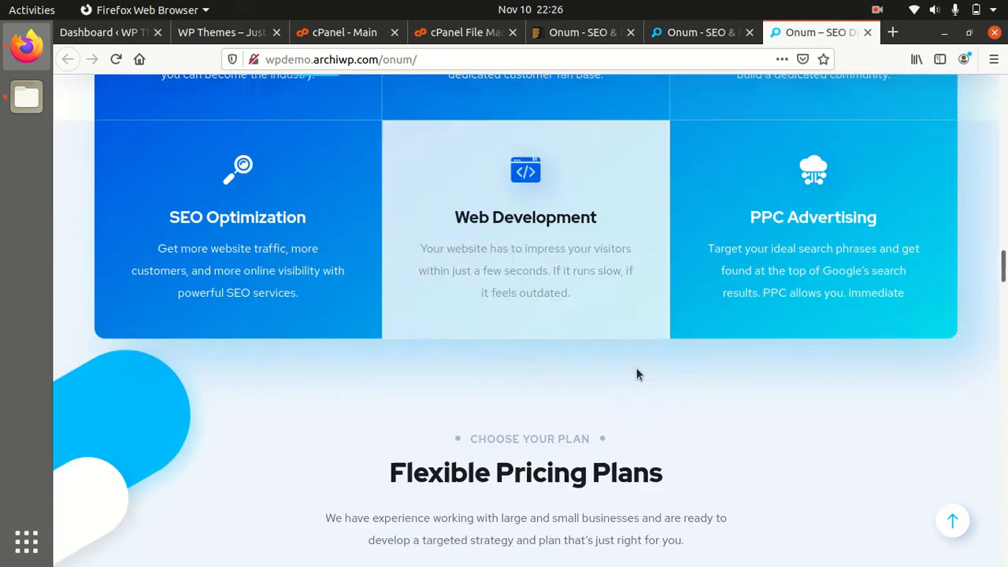
- Look through the rest of the Main Home demo, from the pricing plans to the footer, and return to the top
scroll(453, 346, down, 5)
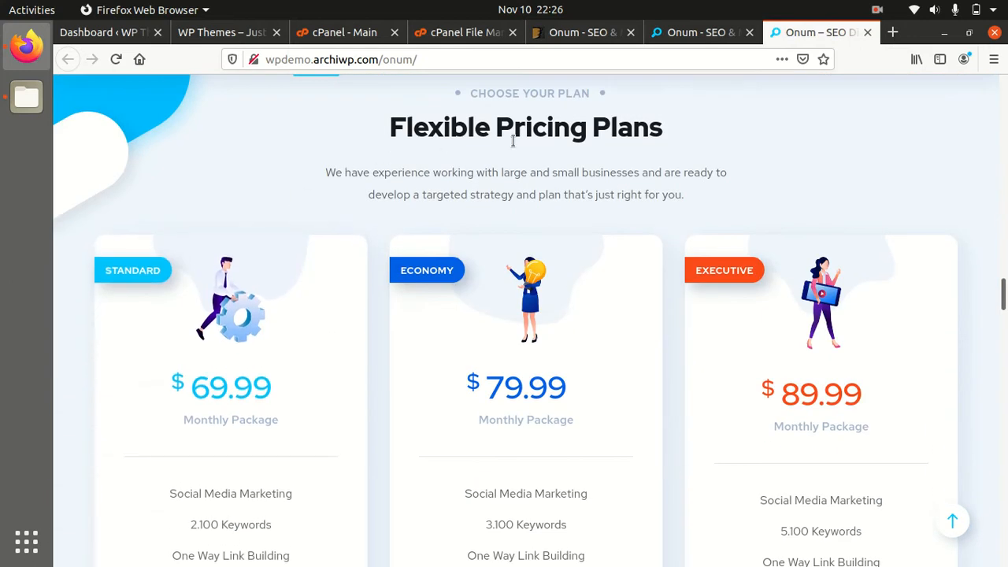
scroll(243, 265, down, 4)
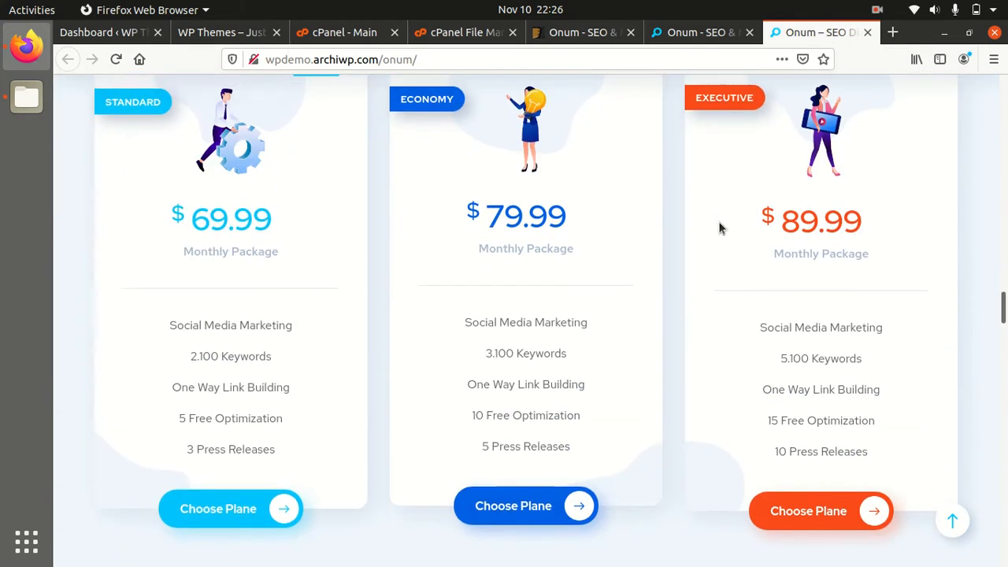
scroll(718, 228, down, 4)
scroll(719, 221, down, 5)
scroll(378, 277, down, 5)
scroll(397, 276, down, 15)
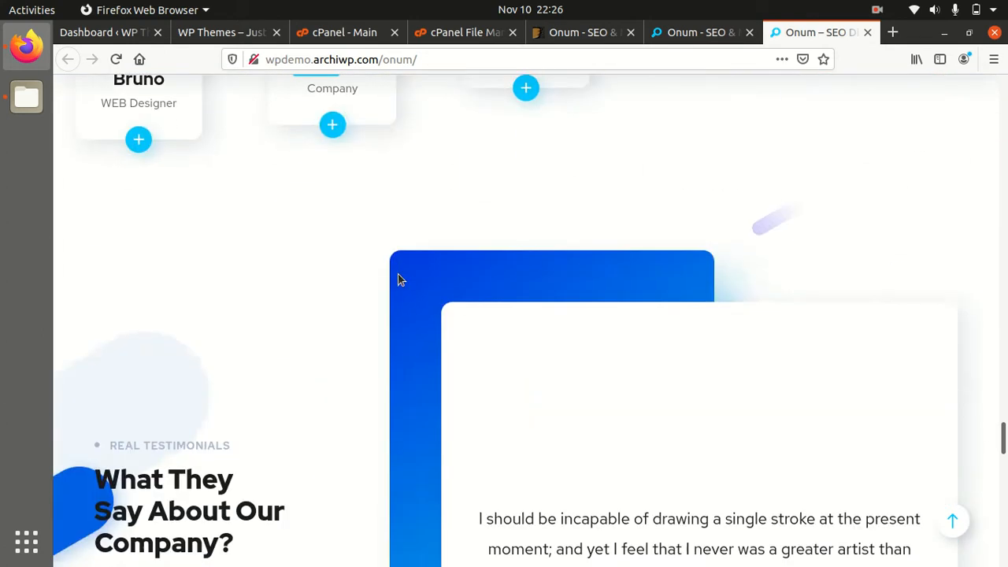
scroll(398, 275, down, 10)
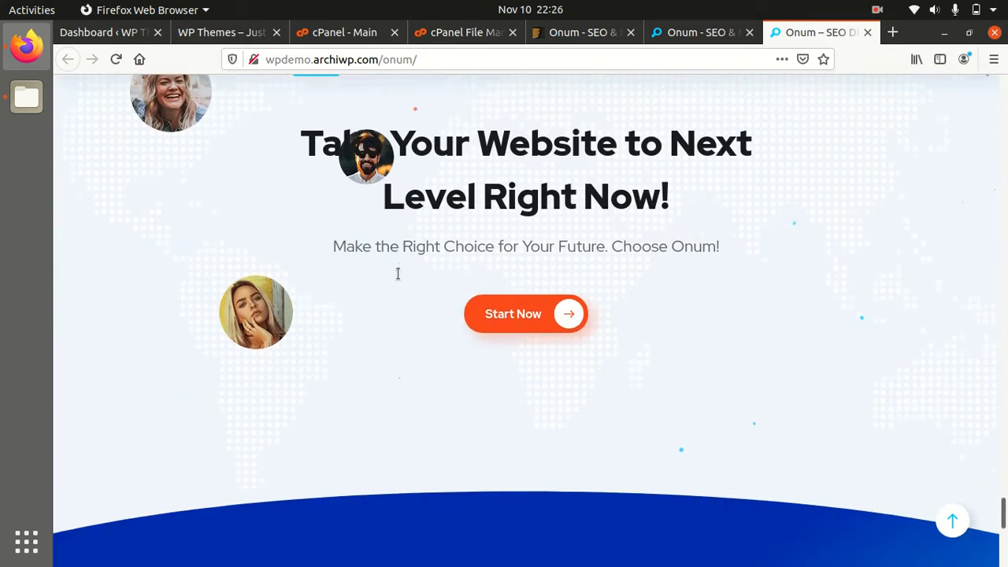
scroll(400, 279, down, 2)
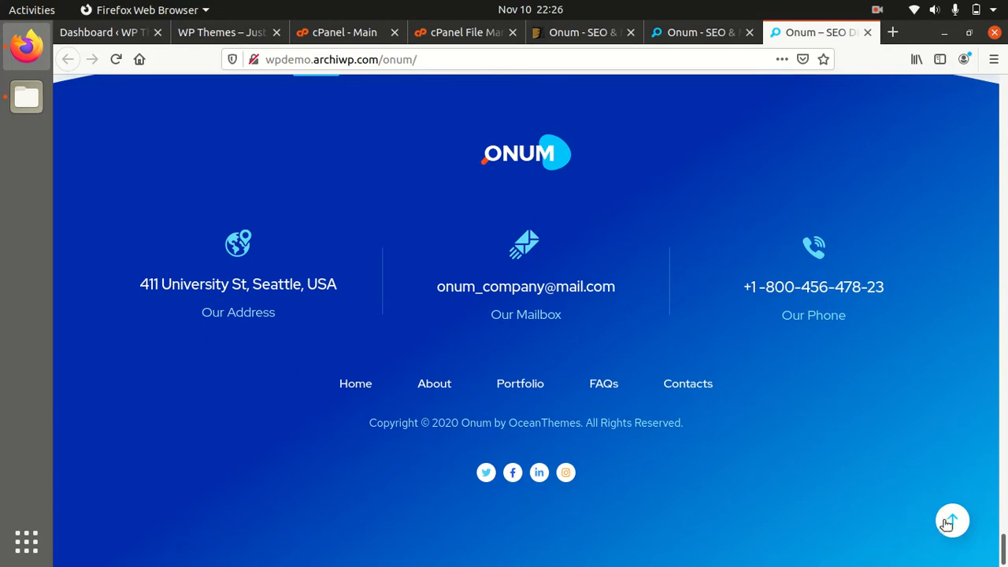
click(944, 523)
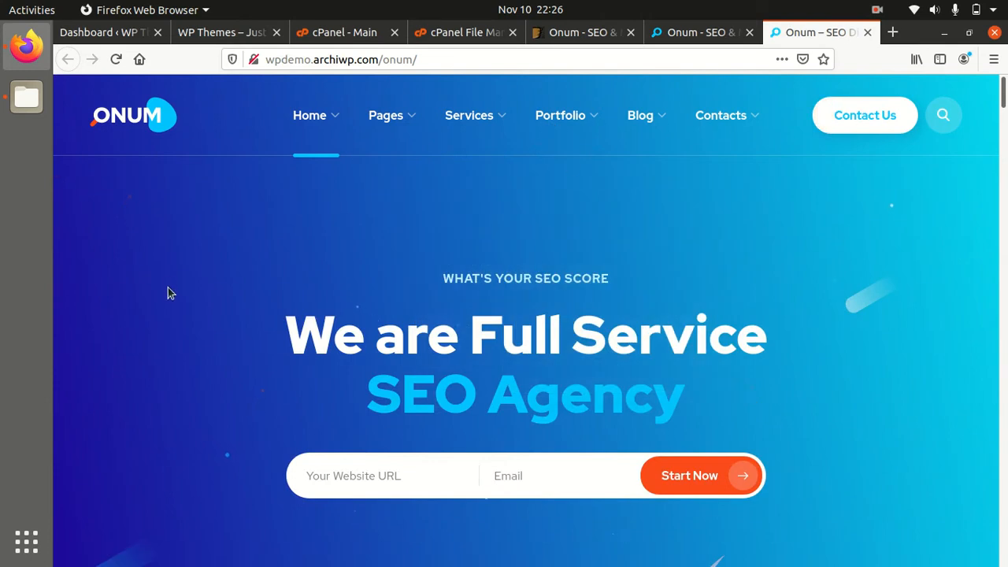
- Revisit the Onum ThemeForest item page, then view the WordPress dashboard and the front page of the greeto.ml site
click(572, 33)
drag(1003, 182, 1001, 88)
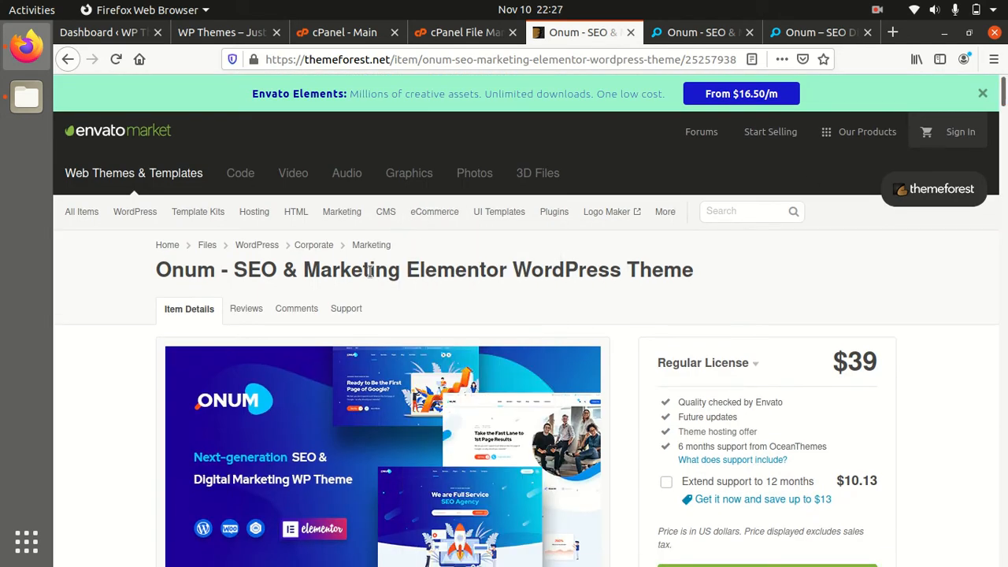
click(113, 35)
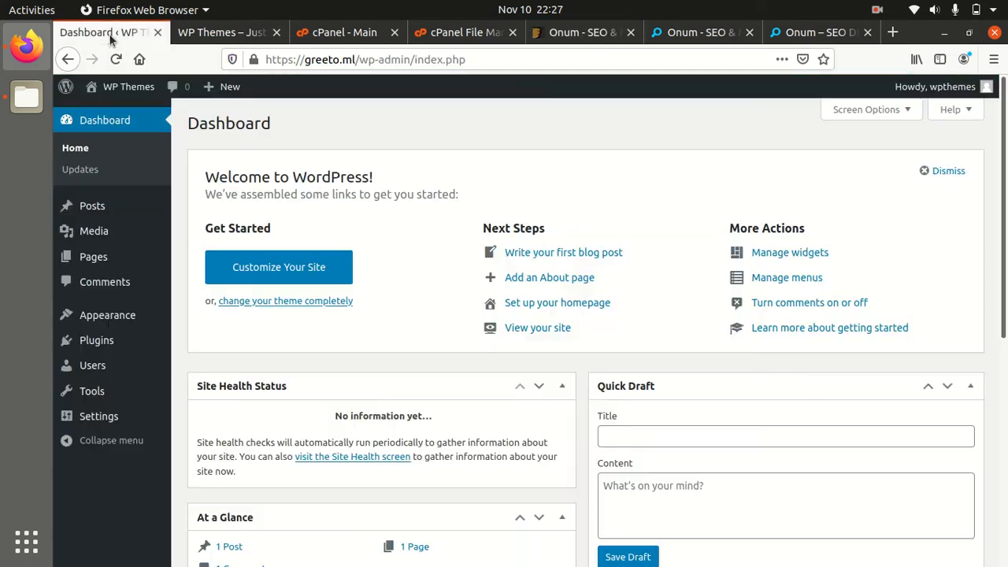
mouse_move(130, 241)
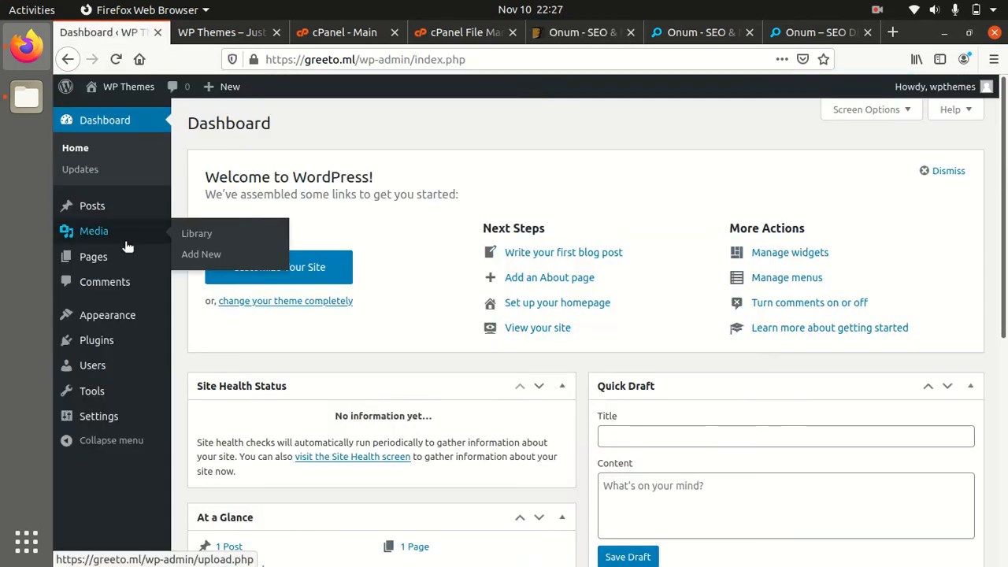
mouse_move(124, 315)
click(200, 41)
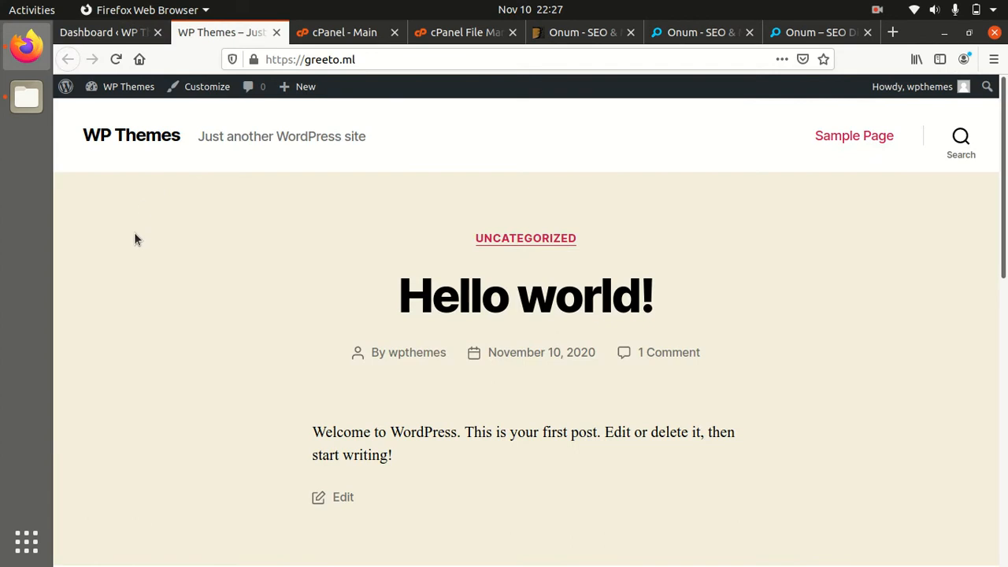
- Switch to the file manager and examine the onum folder on the Desktop, including its data-export folder and theme zip files
click(38, 109)
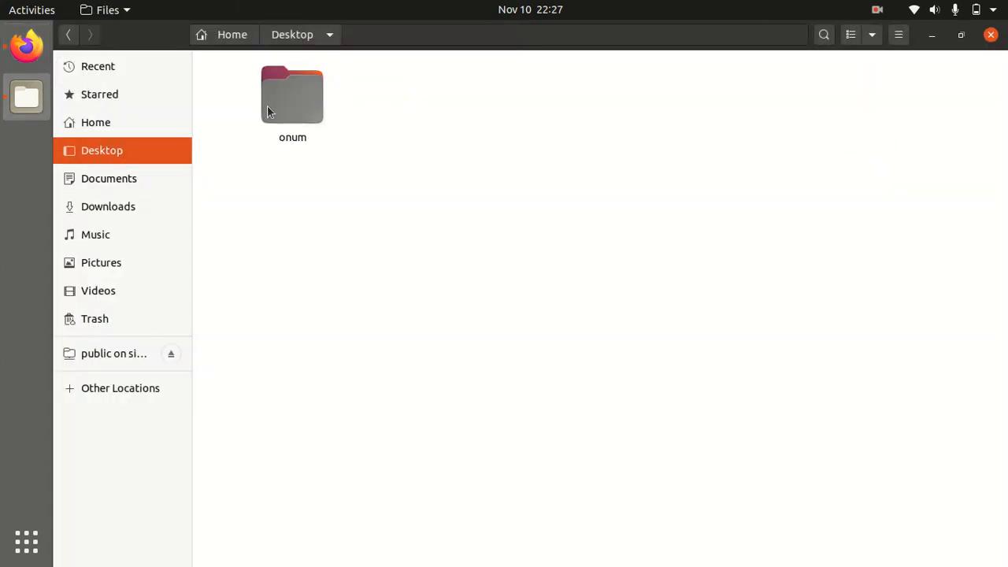
double_click(277, 100)
double_click(265, 116)
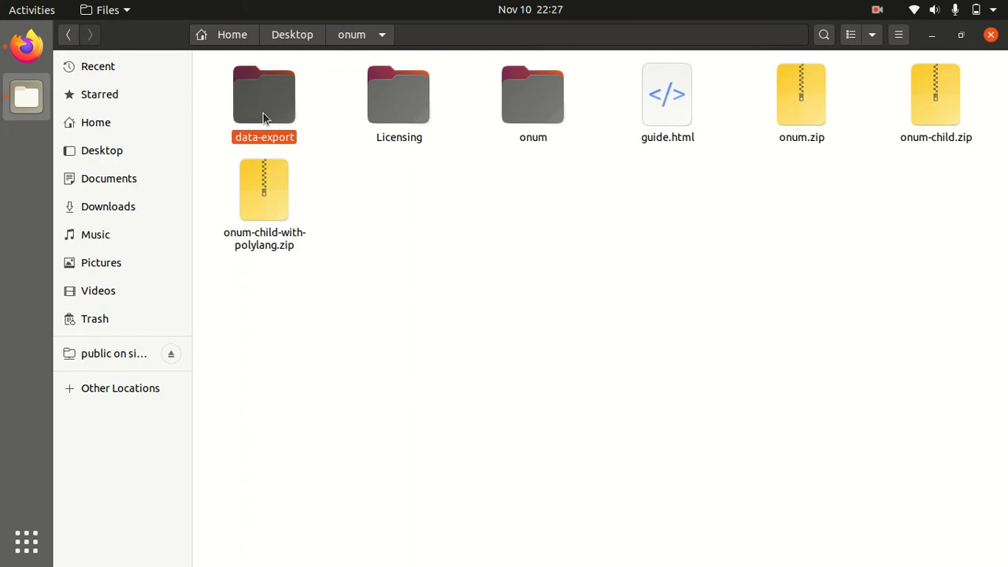
click(353, 37)
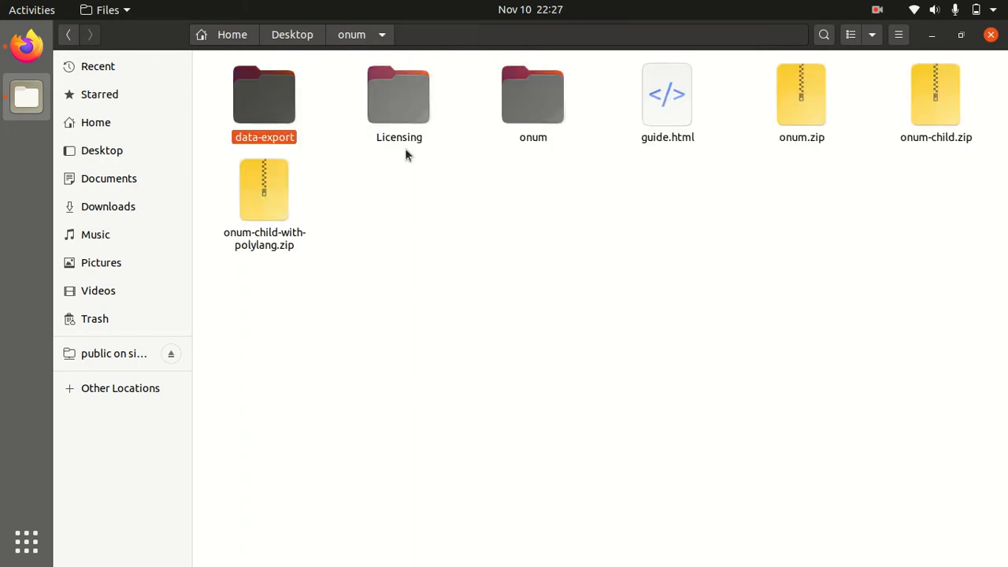
click(804, 96)
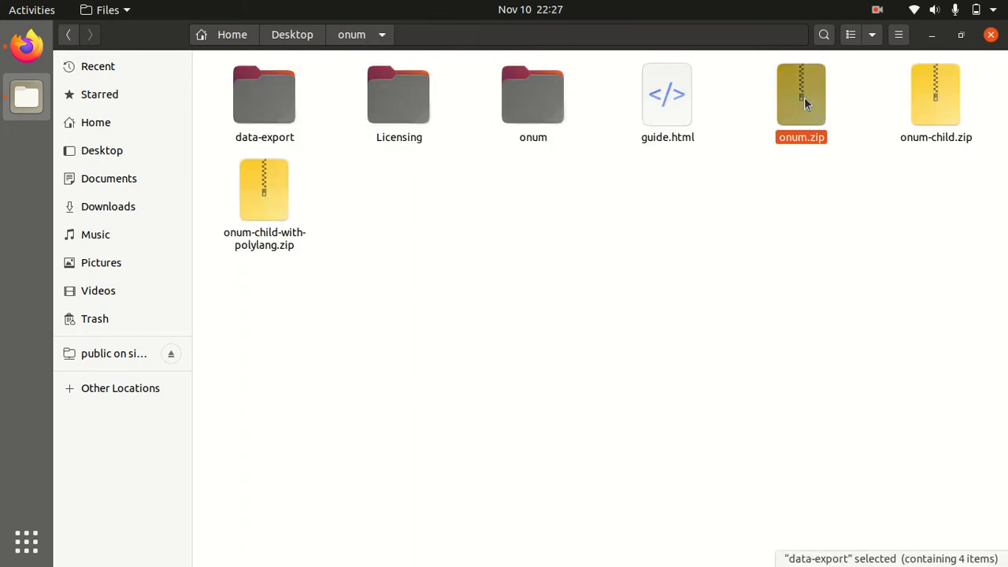
click(928, 98)
click(415, 276)
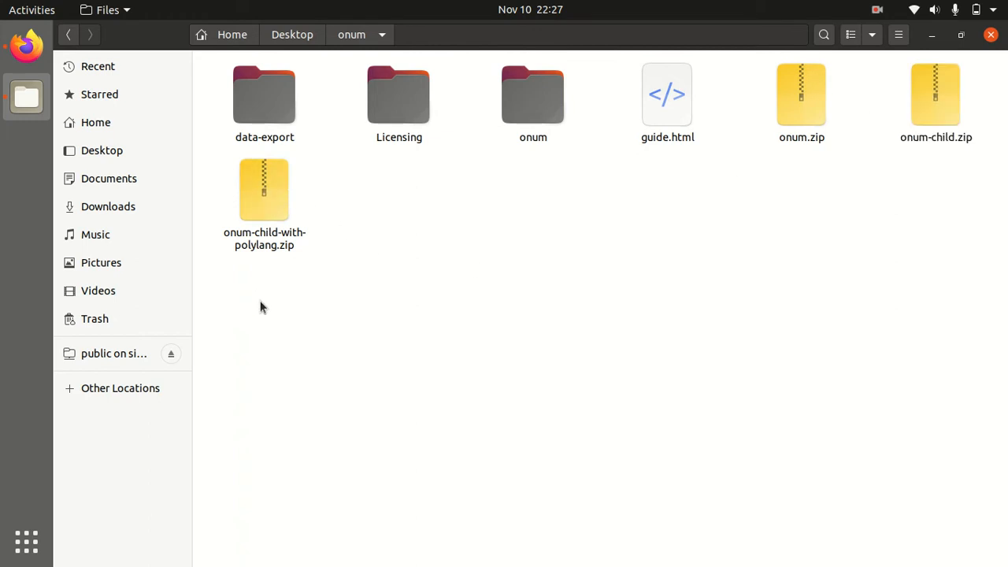
click(250, 205)
click(481, 259)
- Switch back to the WordPress dashboard in Firefox and open the theme upload form on the Add Themes page
click(26, 46)
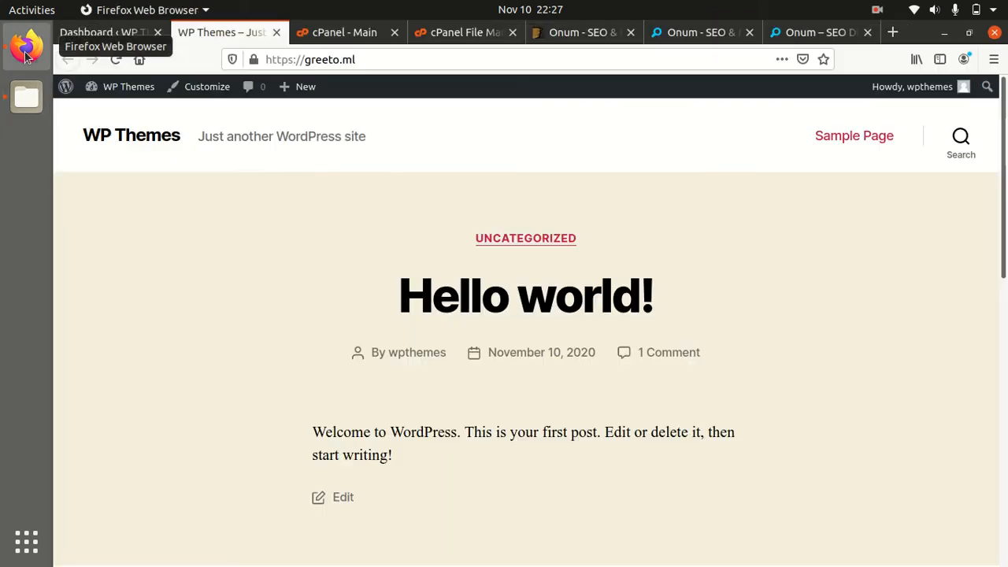
click(108, 36)
mouse_move(123, 354)
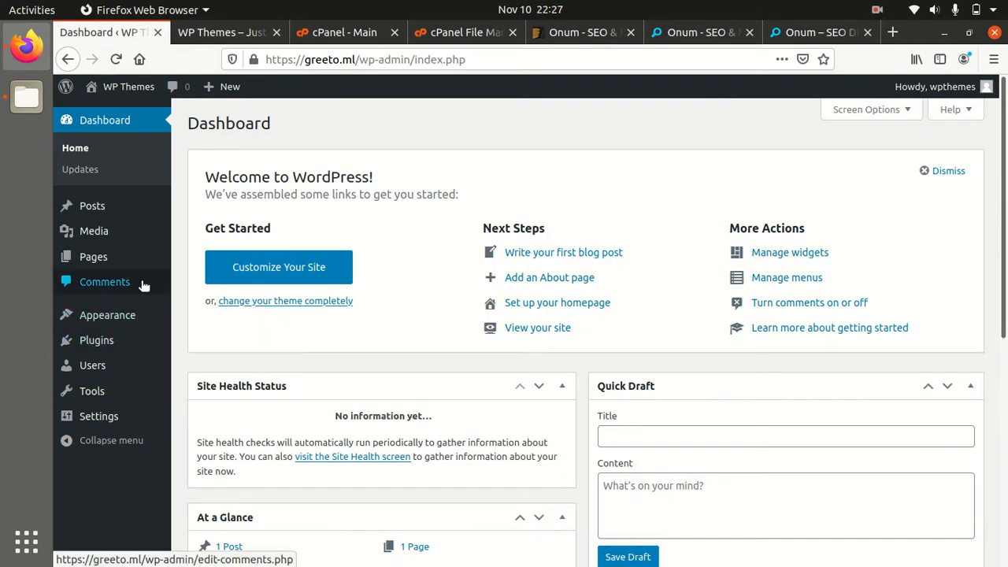
mouse_move(104, 323)
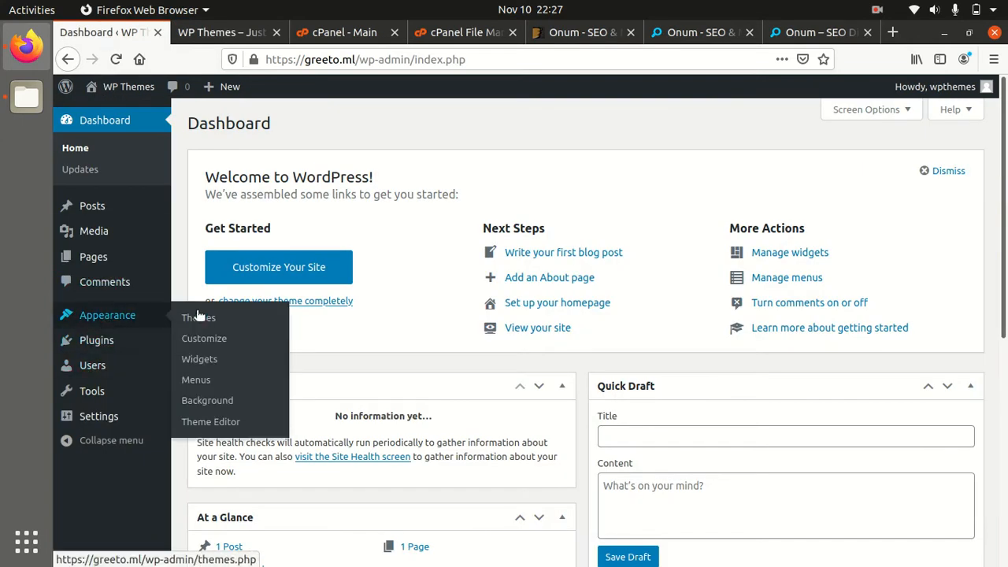
click(198, 318)
click(199, 325)
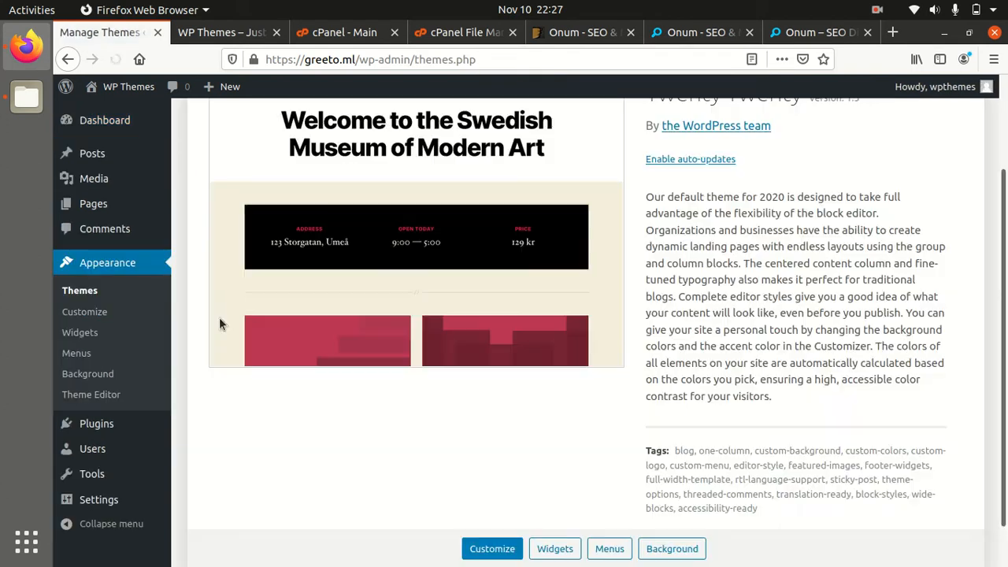
scroll(408, 463, up, 3)
click(319, 123)
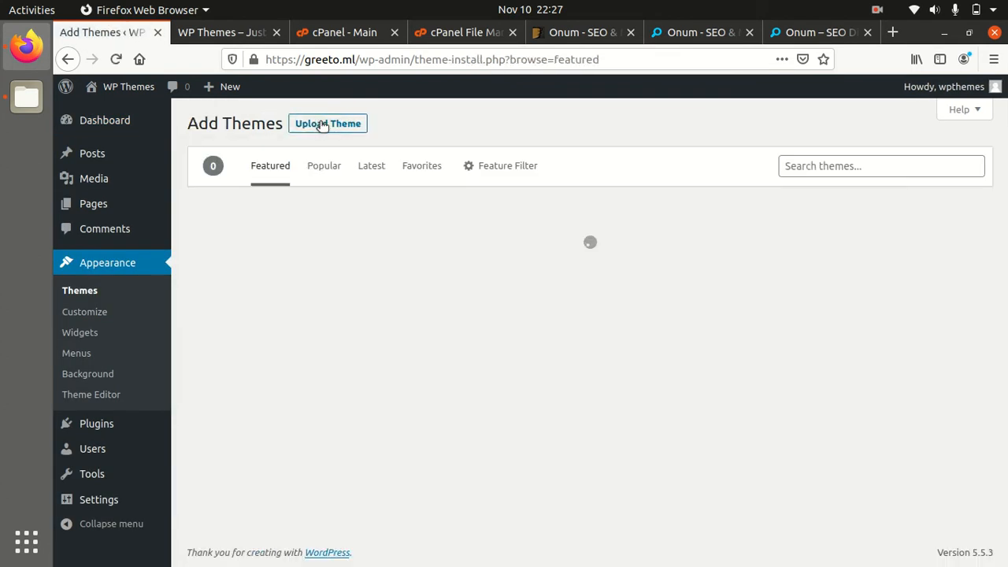
click(322, 125)
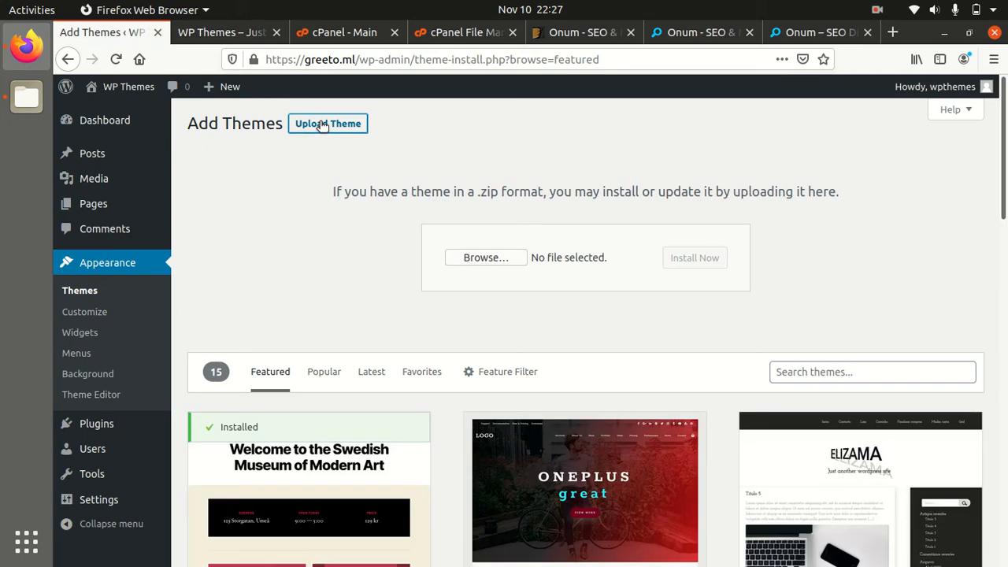
click(456, 258)
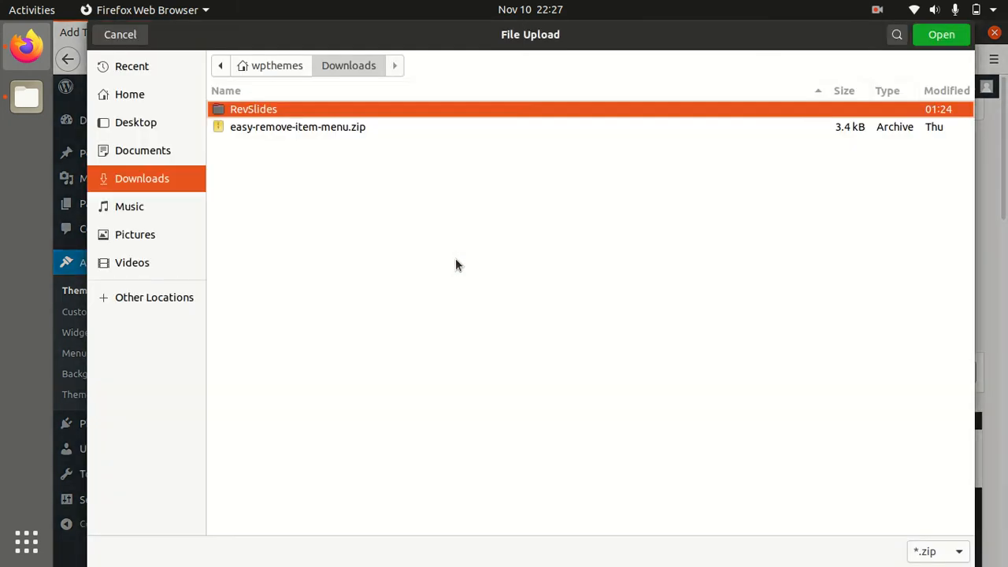
click(164, 122)
double_click(263, 112)
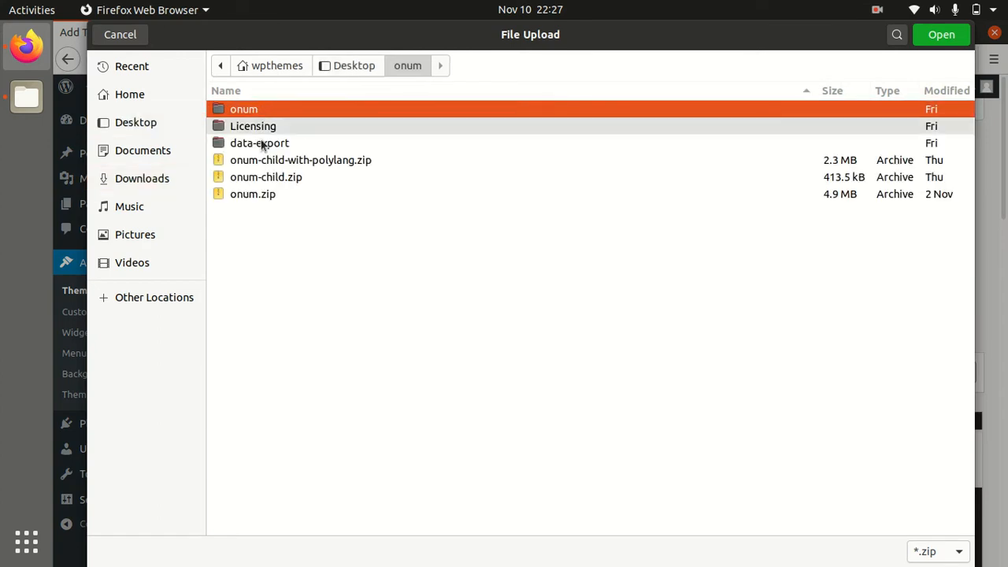
click(257, 196)
click(130, 38)
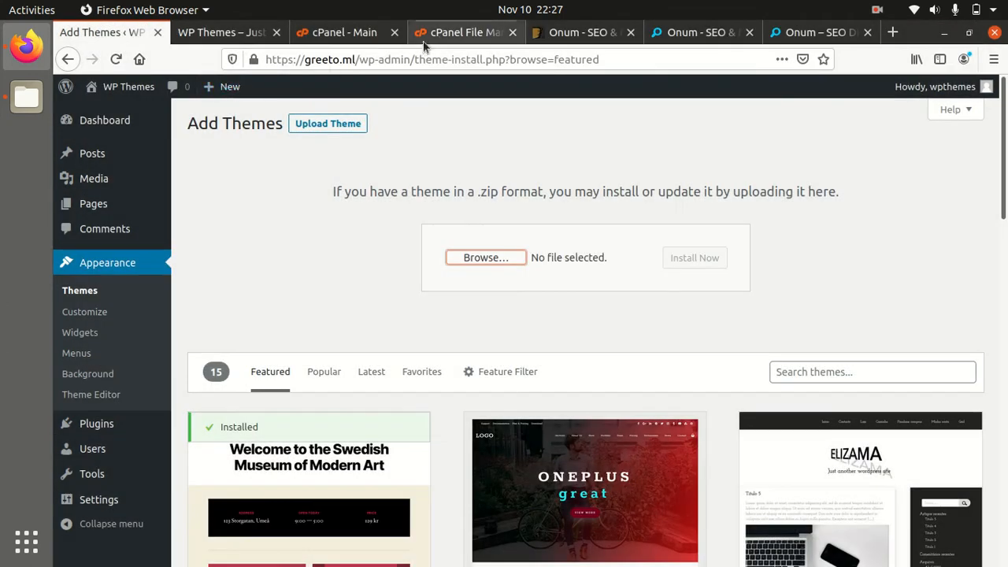
- Switch to the cPanel File Manager and open the greeto.ml/wp-content/themes folder, collapsing the directory tree
click(438, 35)
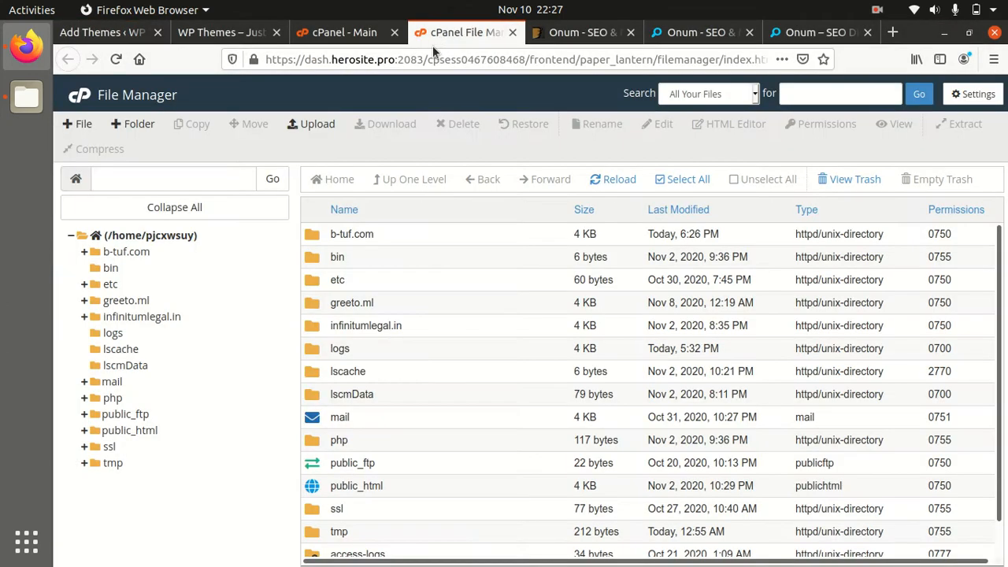
double_click(390, 299)
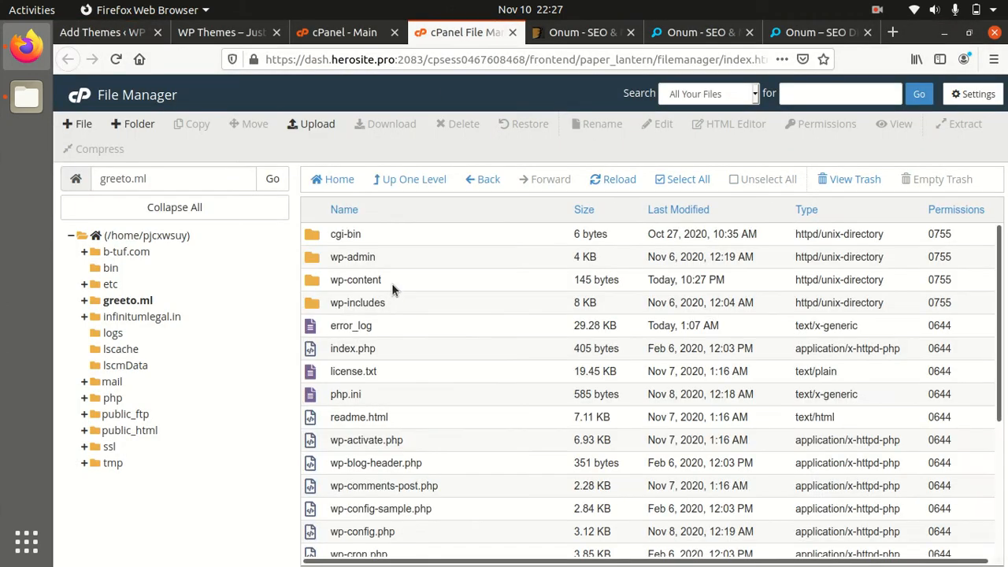
click(244, 211)
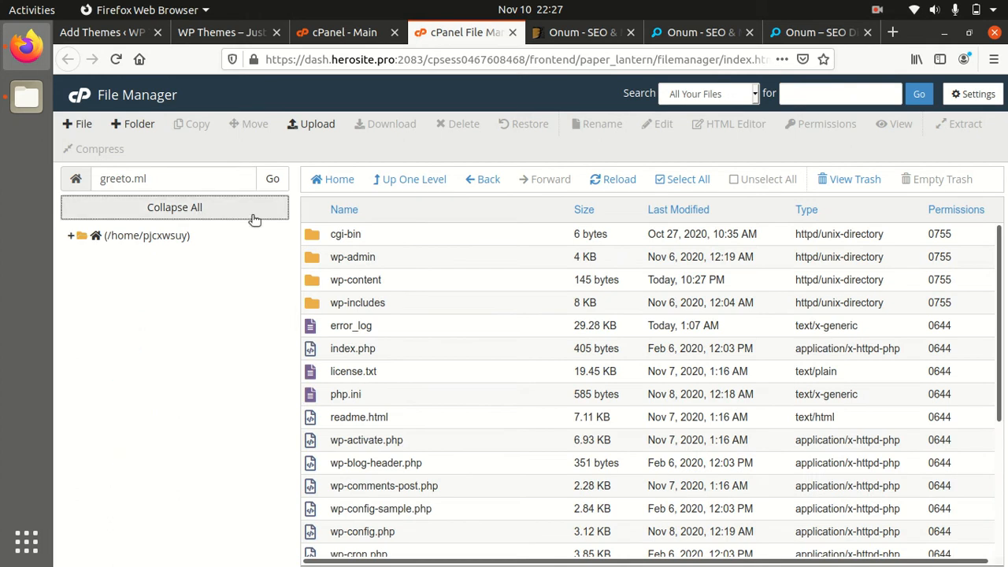
double_click(406, 282)
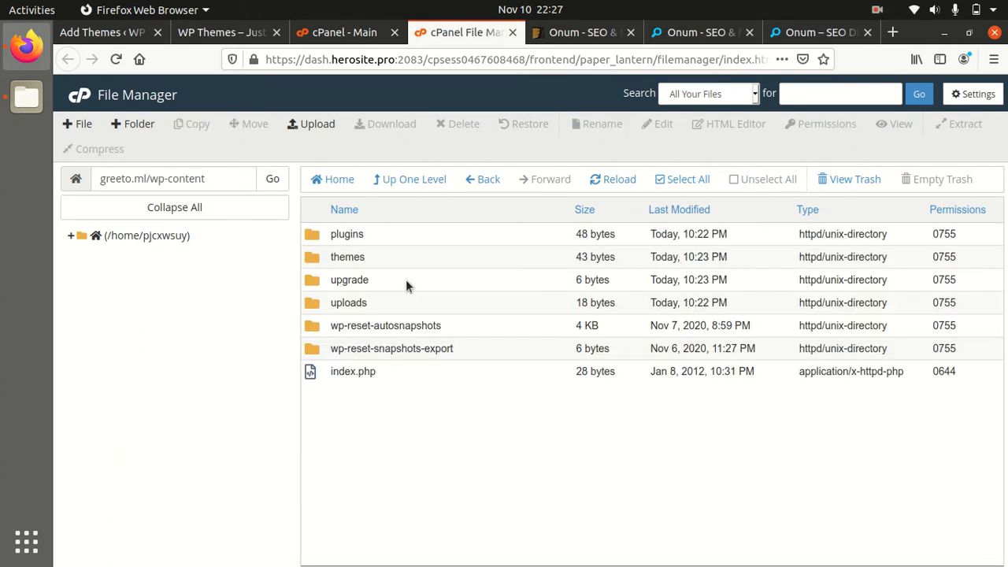
double_click(382, 256)
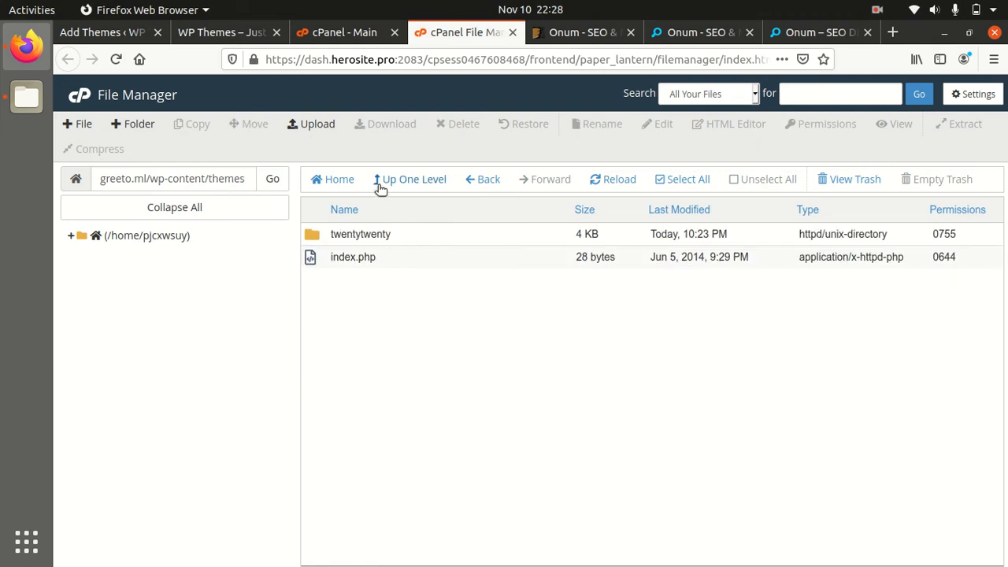
- Upload onum.zip from the Desktop's onum folder to greeto.ml/wp-content/themes and return to that folder
click(315, 124)
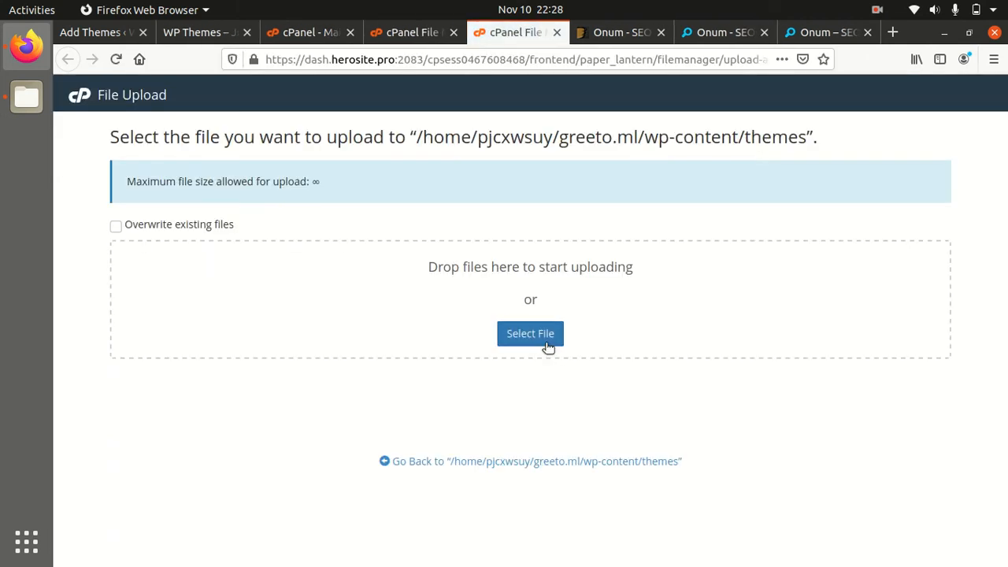
click(538, 336)
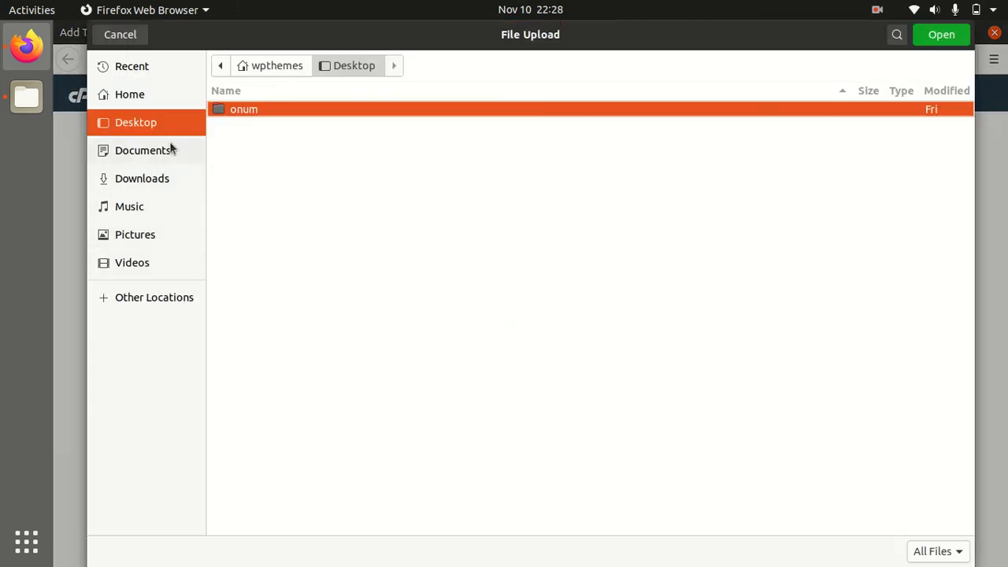
double_click(262, 110)
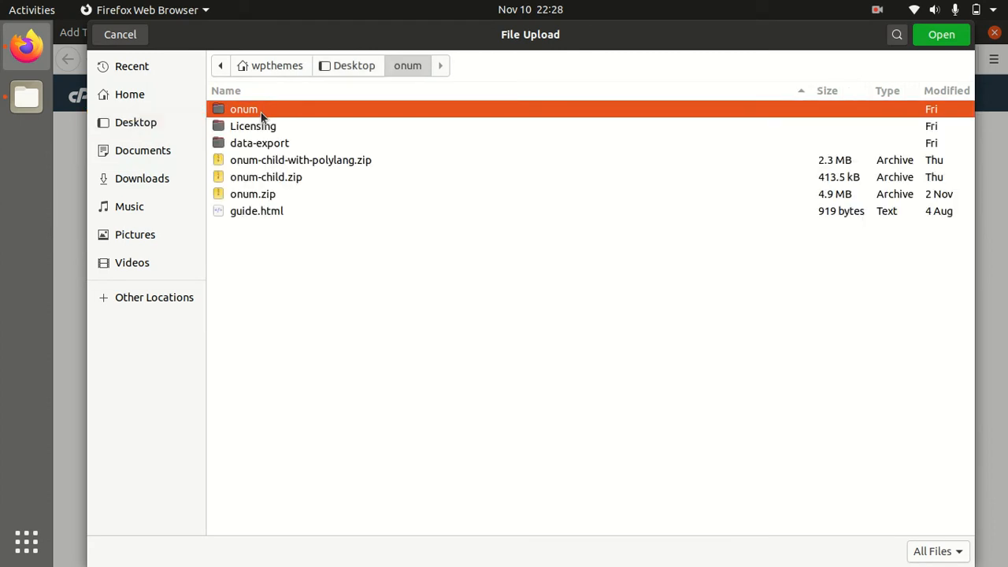
click(268, 196)
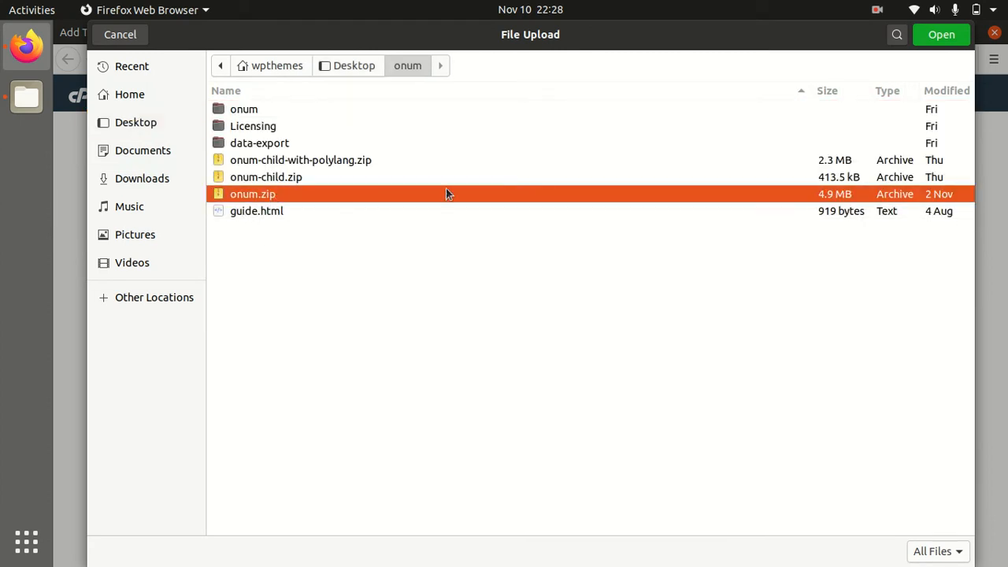
click(941, 34)
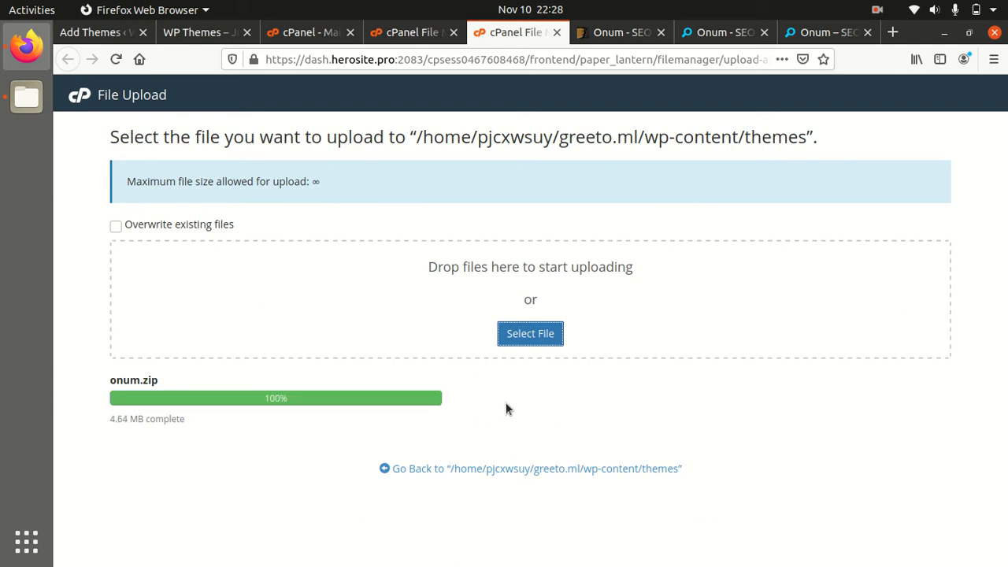
click(511, 470)
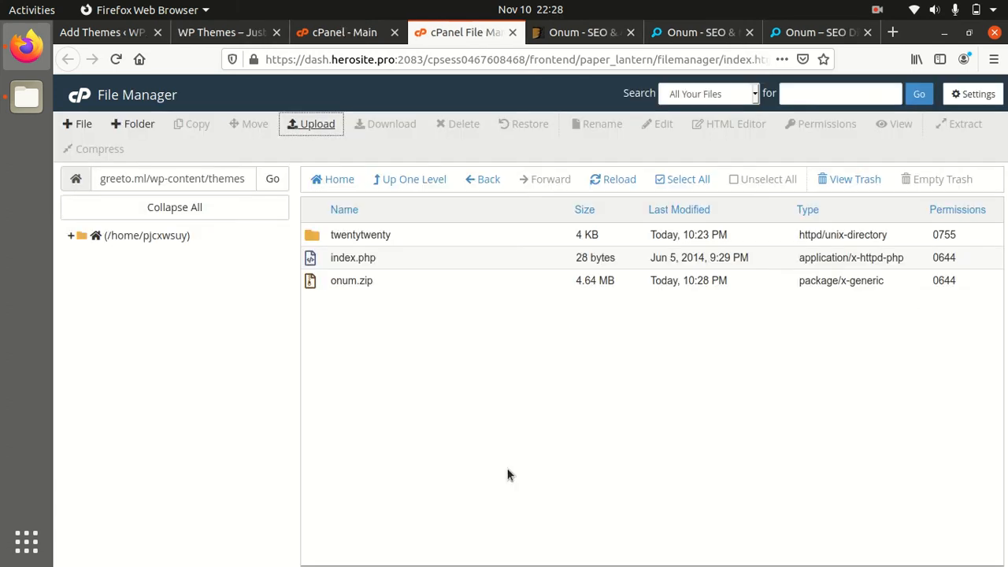
- Extract onum.zip into /greeto.ml/wp-content/themes and reload the folder listing
click(395, 280)
right_click(396, 286)
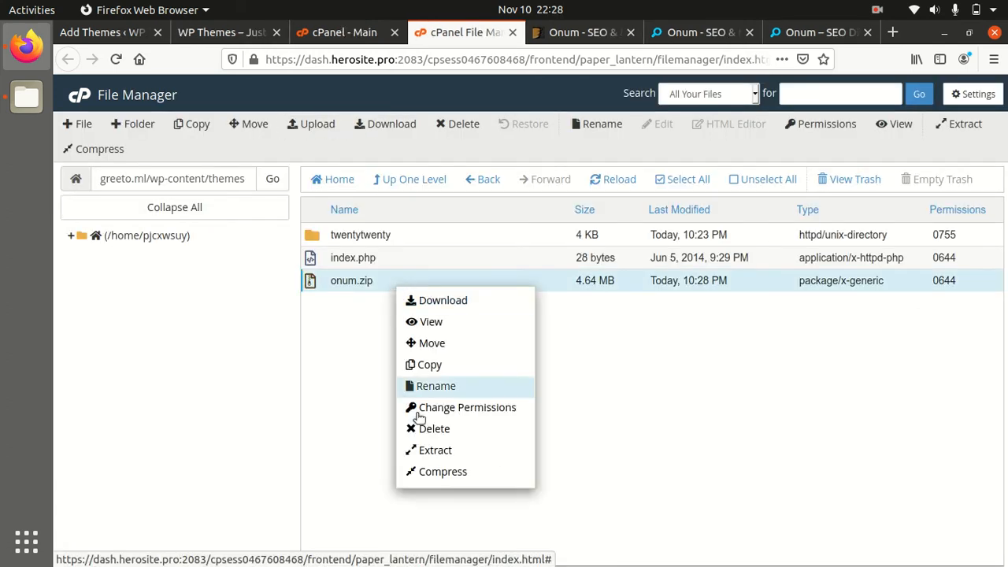
click(430, 449)
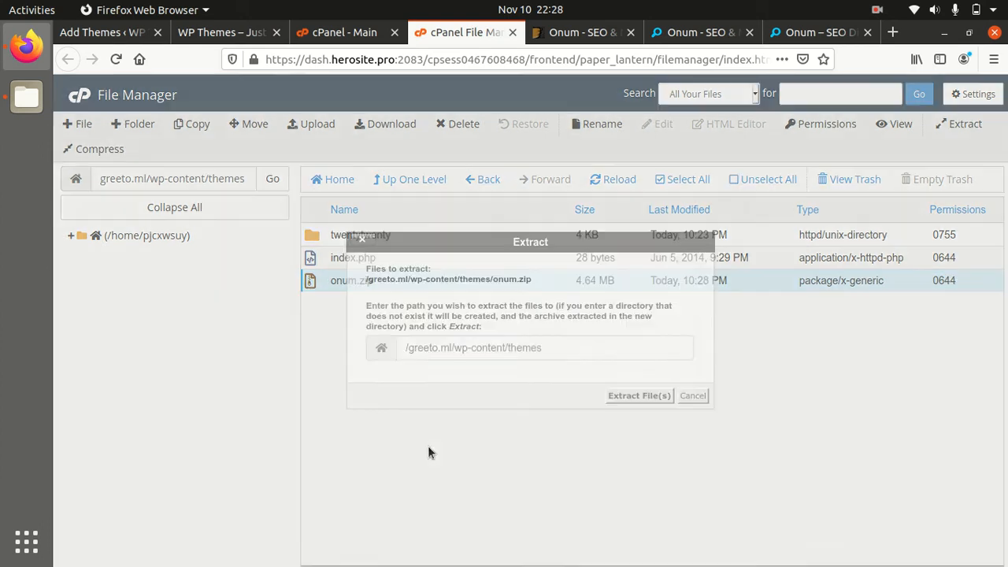
click(632, 404)
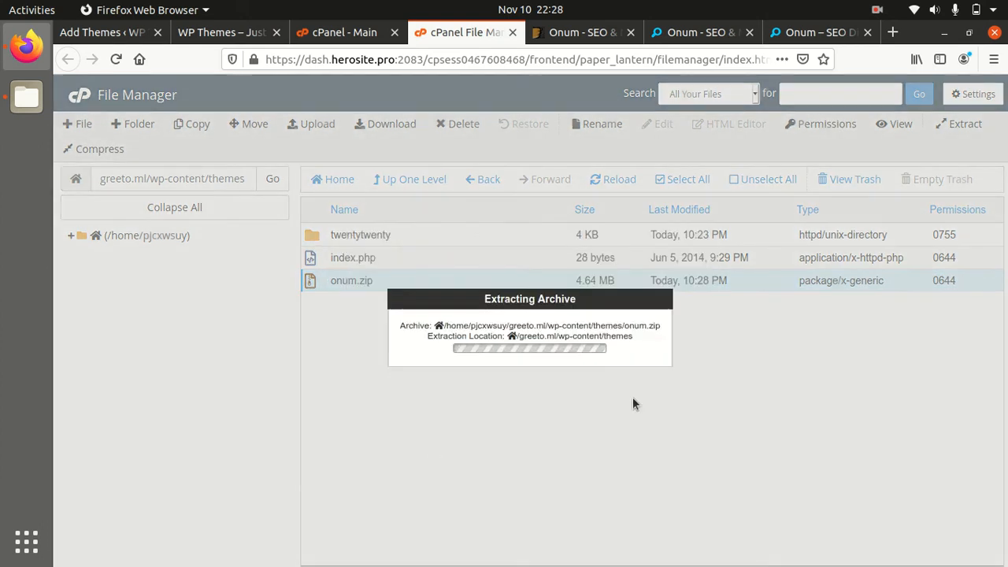
click(768, 471)
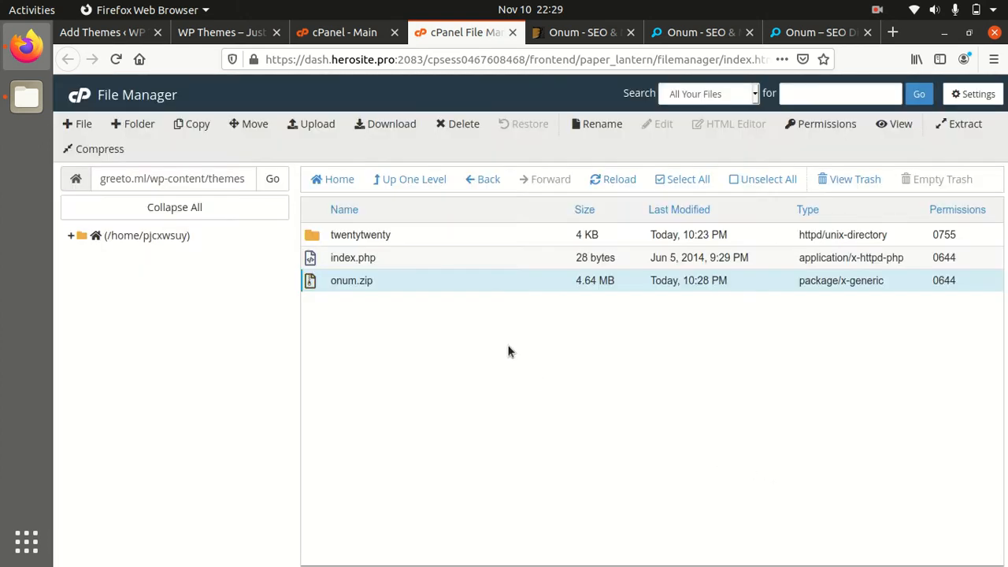
click(605, 184)
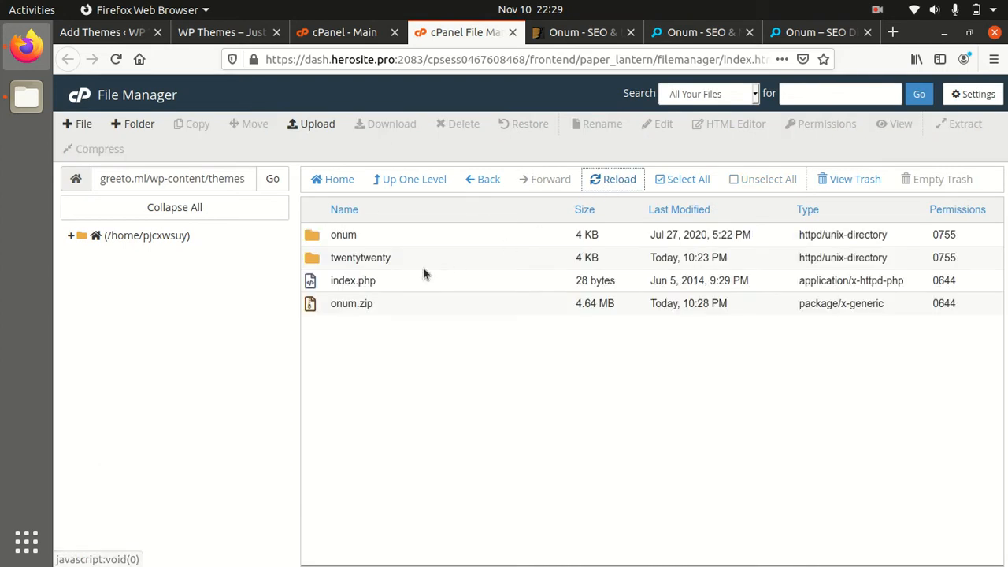
- Permanently delete onum.zip from the themes folder, skipping the trash
click(386, 305)
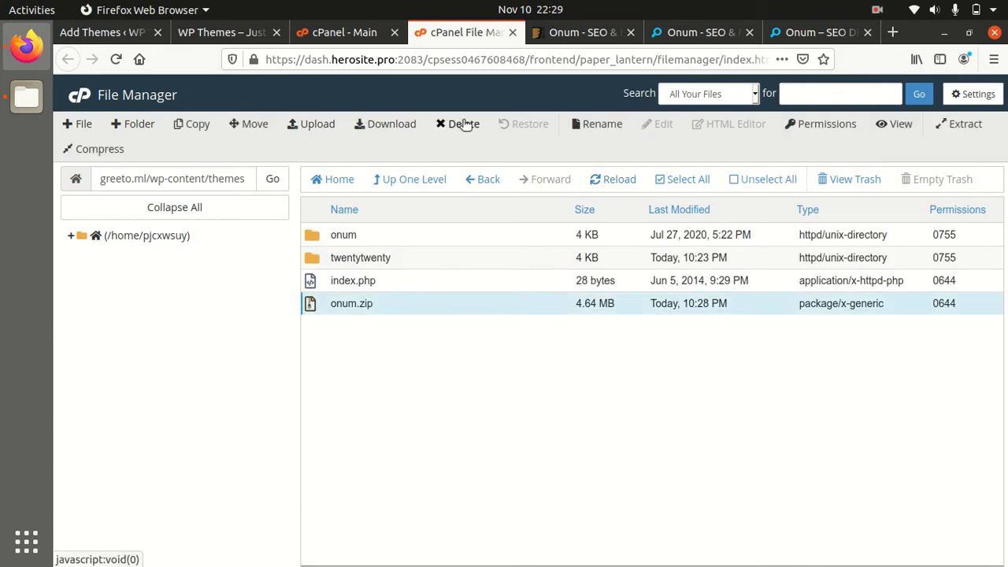
click(385, 240)
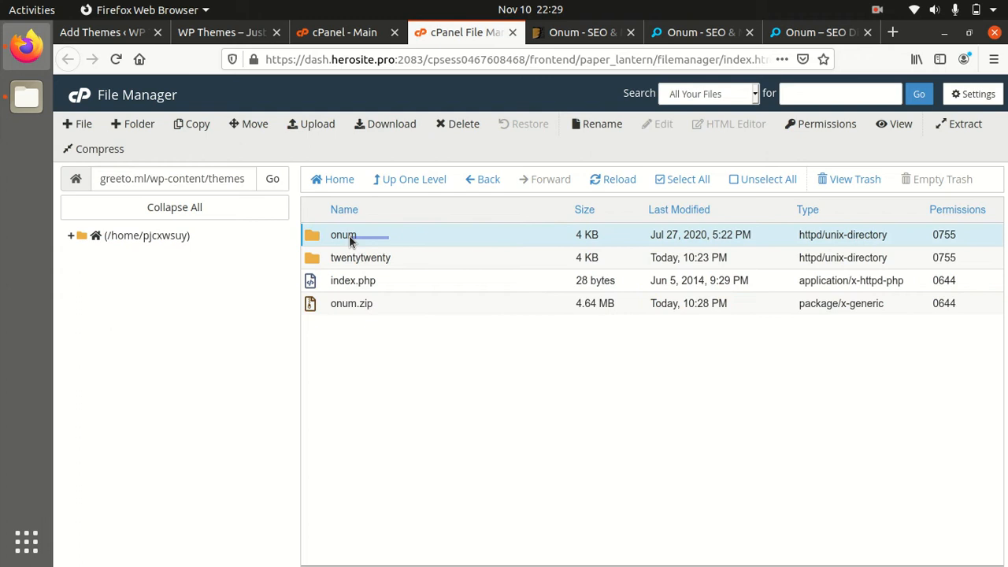
click(369, 306)
click(460, 124)
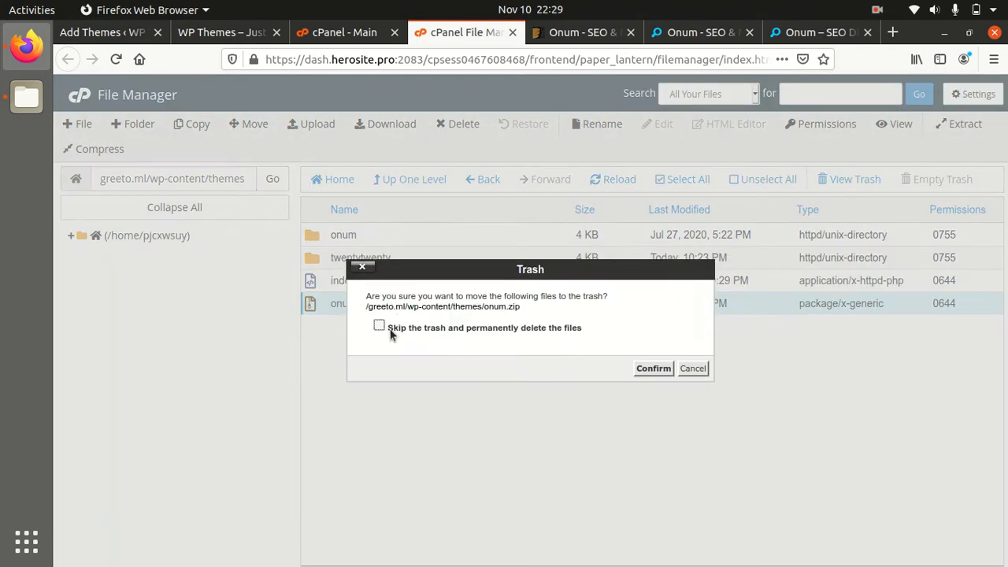
click(379, 326)
click(652, 369)
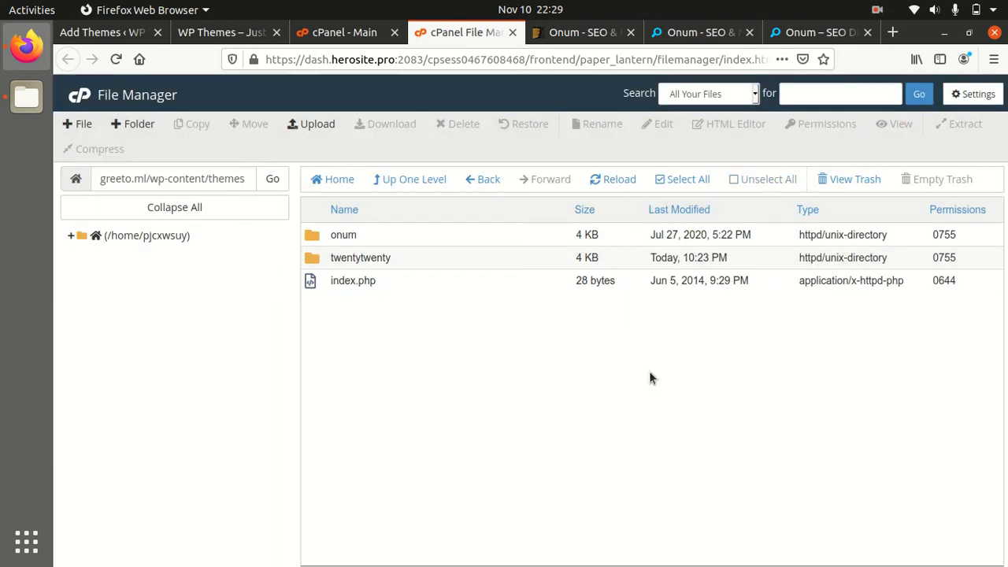
- Switch to the WordPress dashboard, view the Onum theme's details among the installed themes and activate it
click(110, 32)
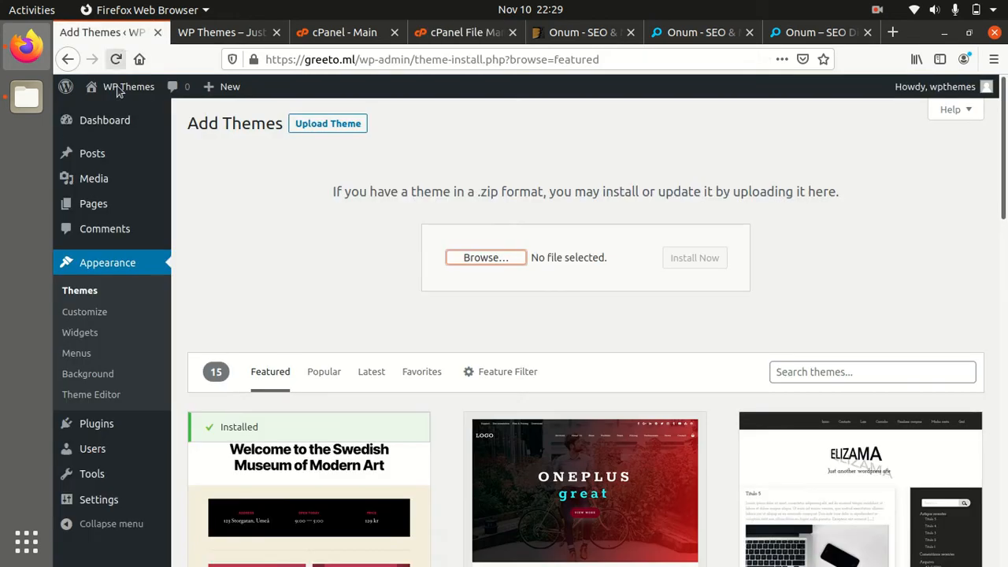
click(79, 294)
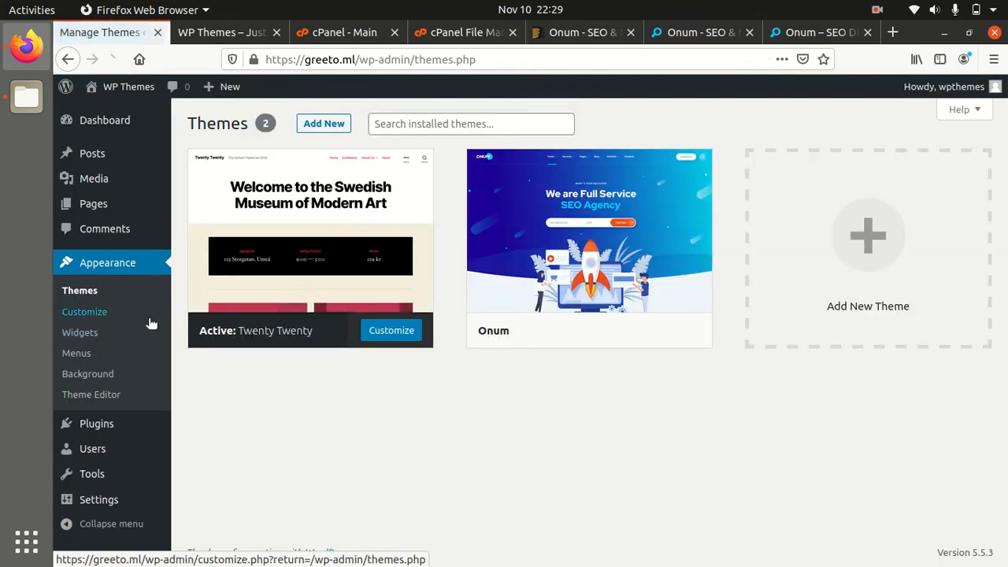
click(573, 237)
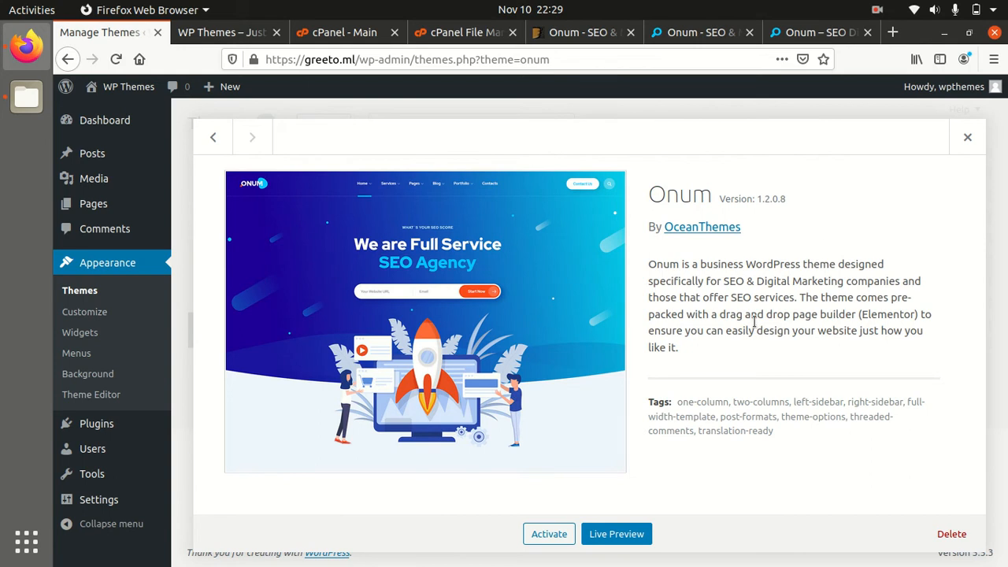
drag(648, 262, 885, 265)
click(922, 272)
click(553, 534)
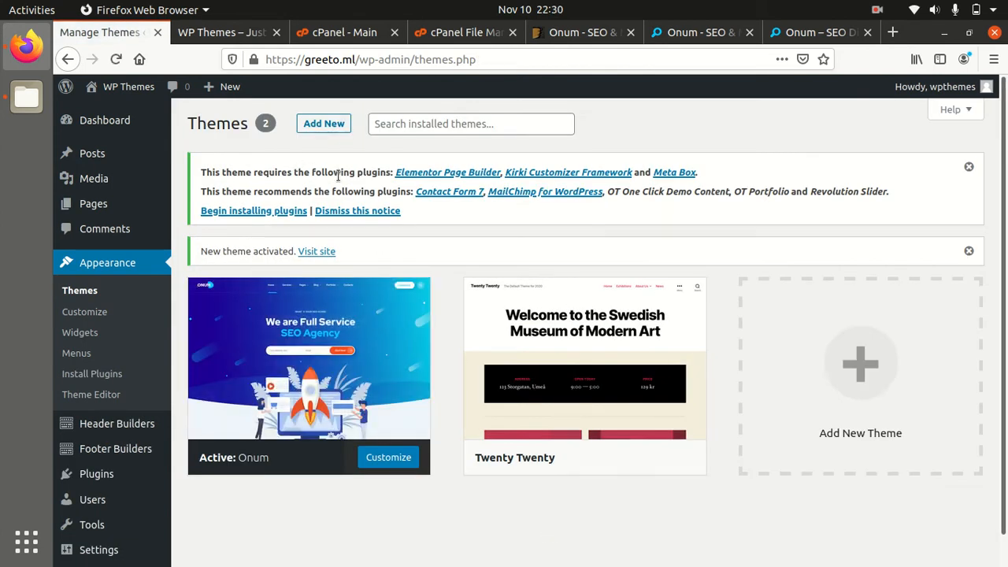
- Begin installing the theme's required plugins by installing and activating Elementor Page Builder
click(250, 212)
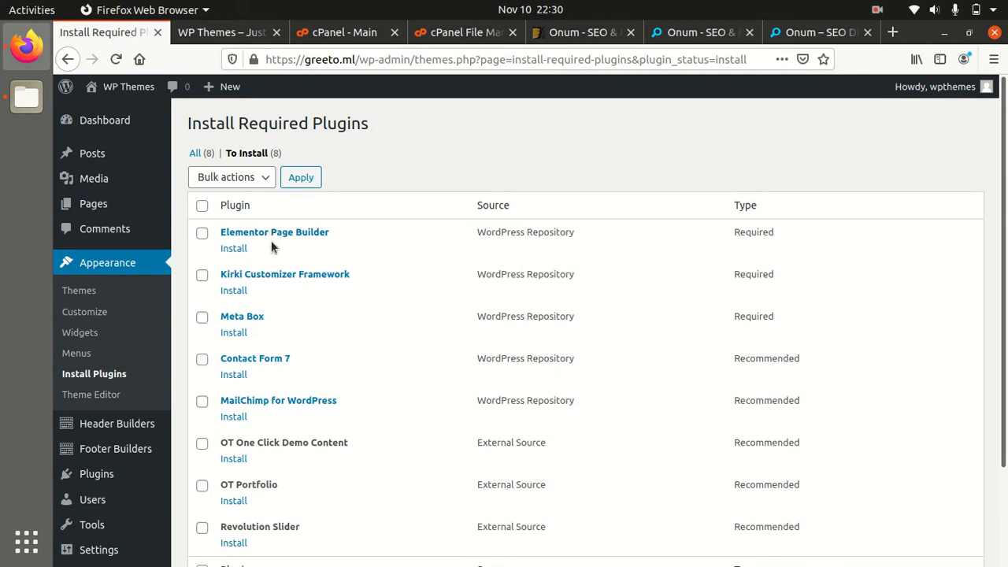
click(229, 250)
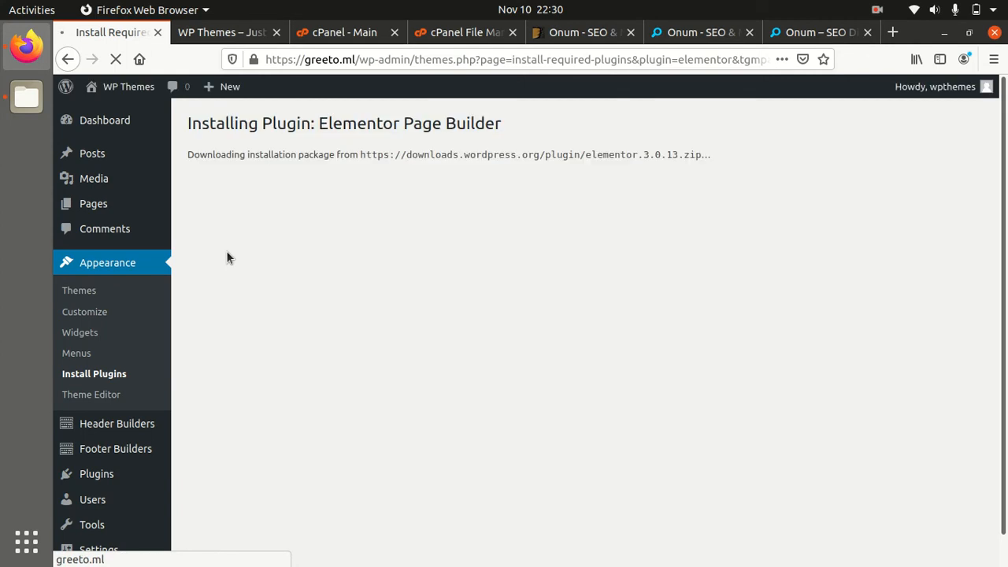
click(228, 250)
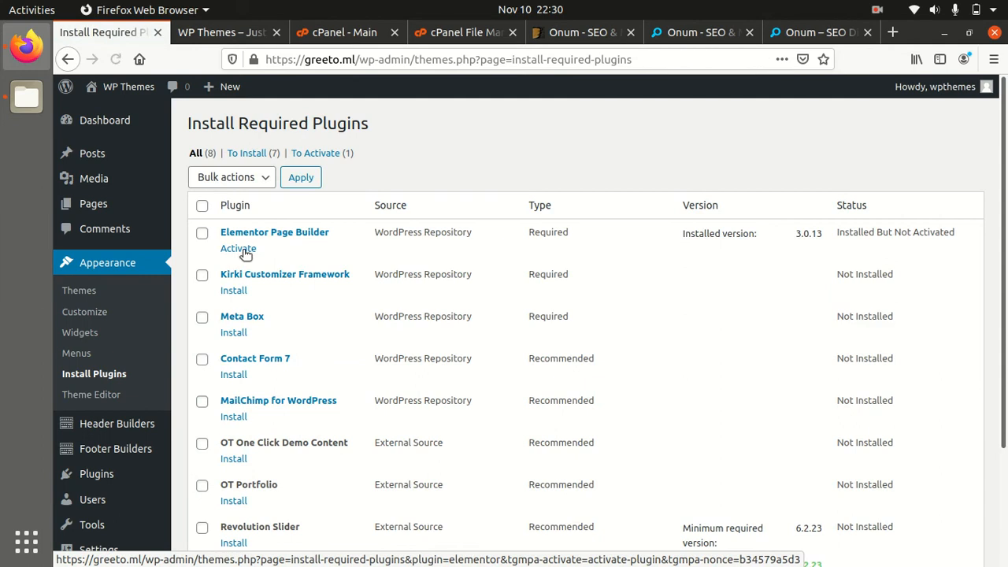
click(244, 248)
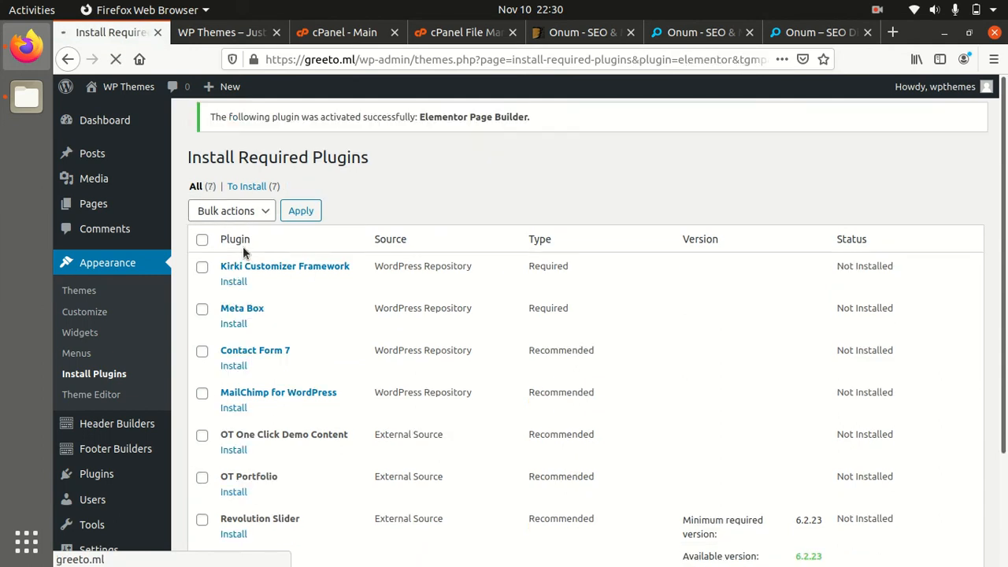
- Leave Elementor's Getting Started page and reopen the required plugins installer through the installed plugins page
click(230, 295)
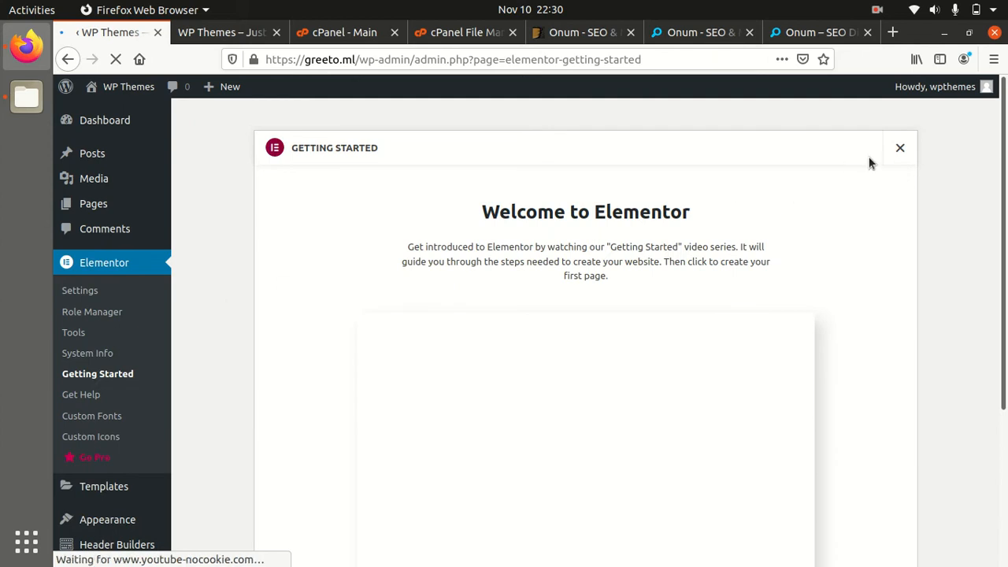
click(899, 152)
scroll(96, 458, down, 2)
mouse_move(101, 447)
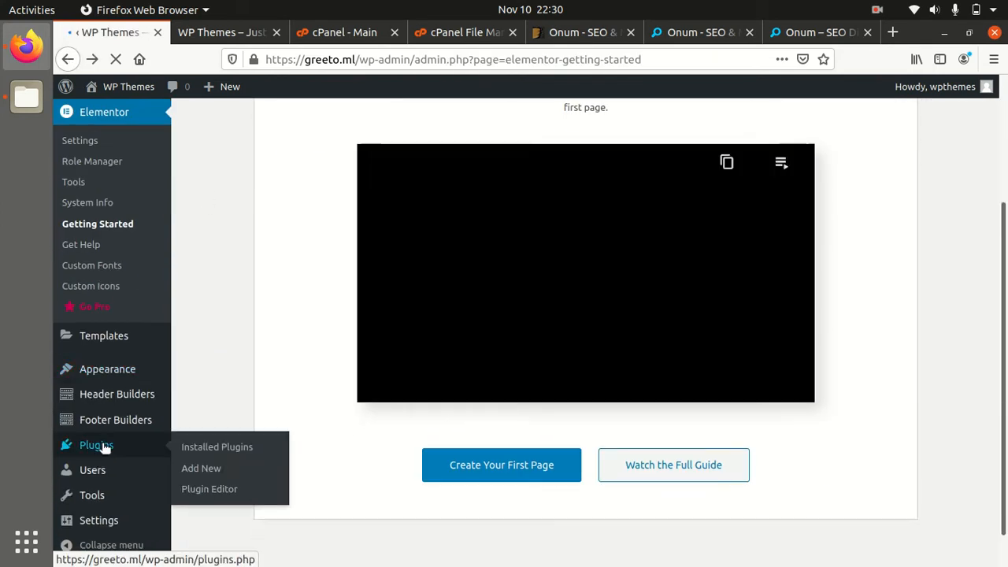
click(209, 447)
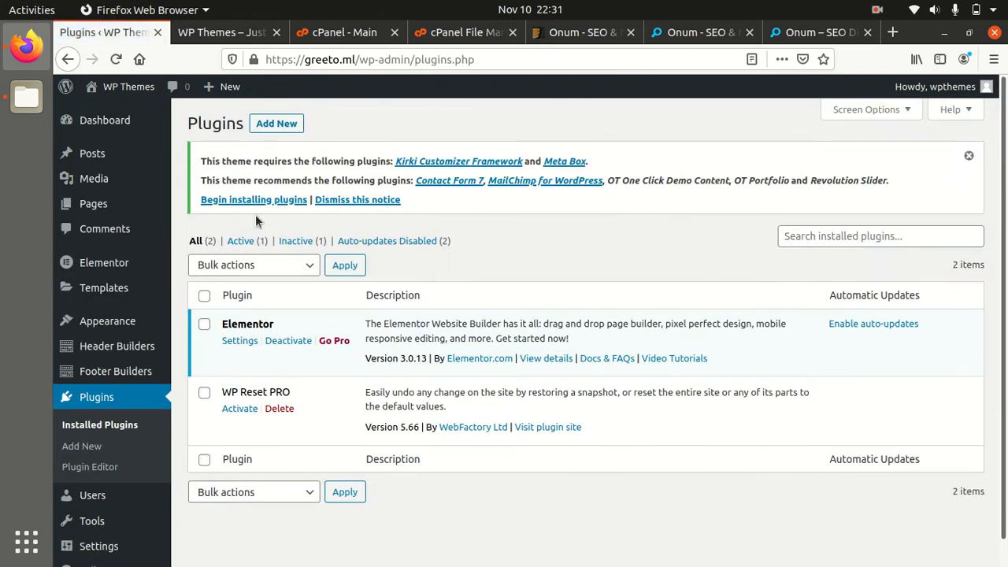
click(254, 201)
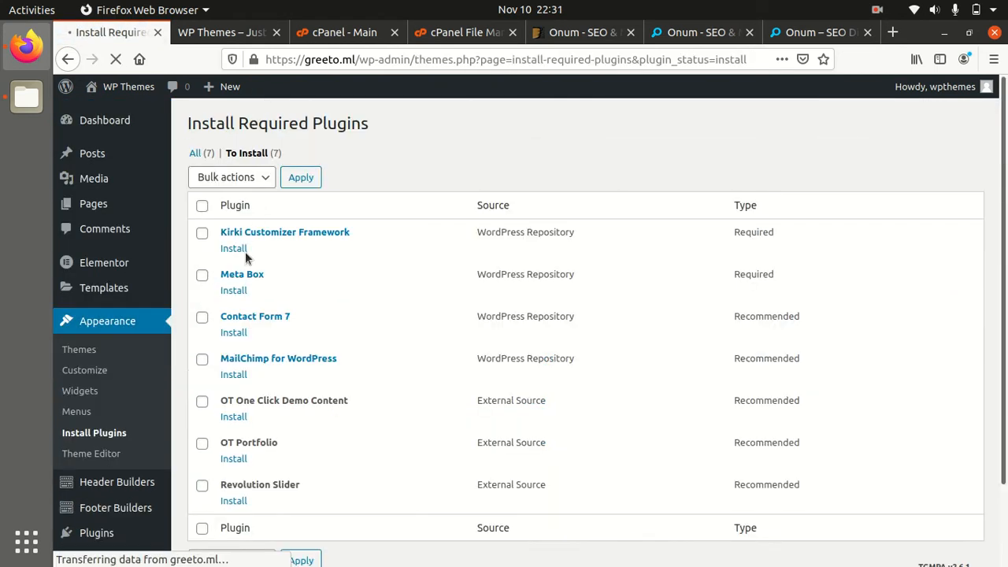
- Install and activate the Kirki Customizer Framework plugin
click(228, 248)
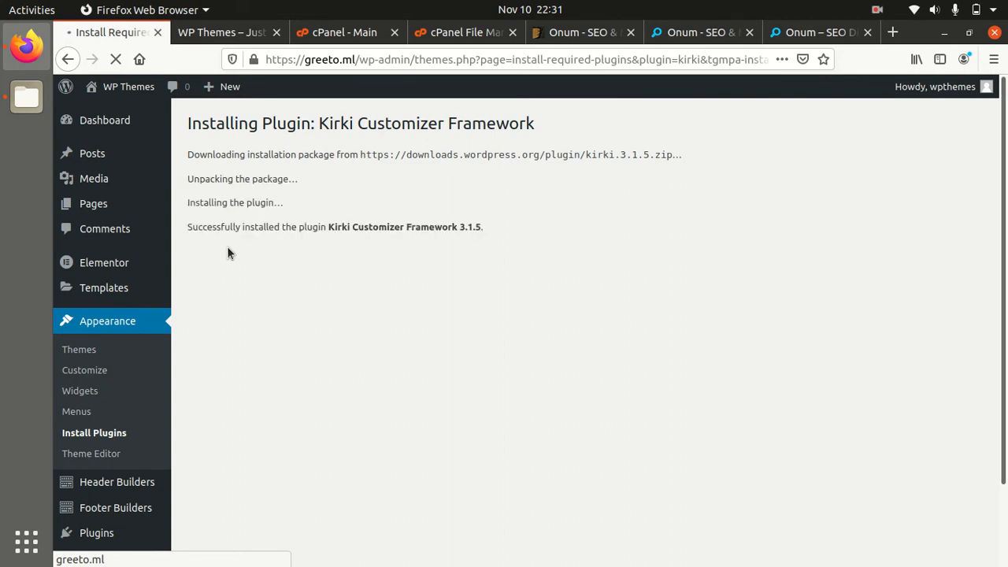
click(229, 250)
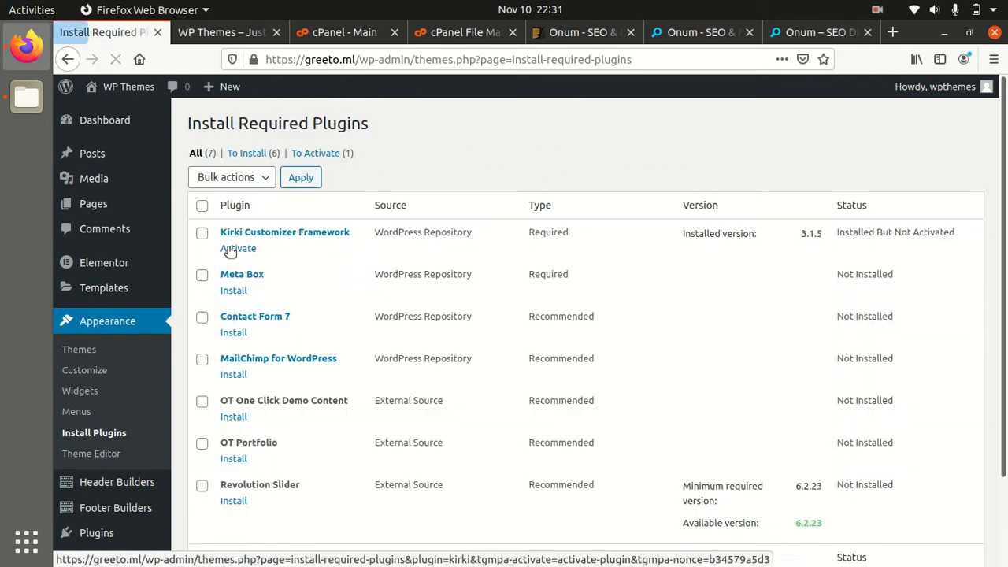
click(229, 250)
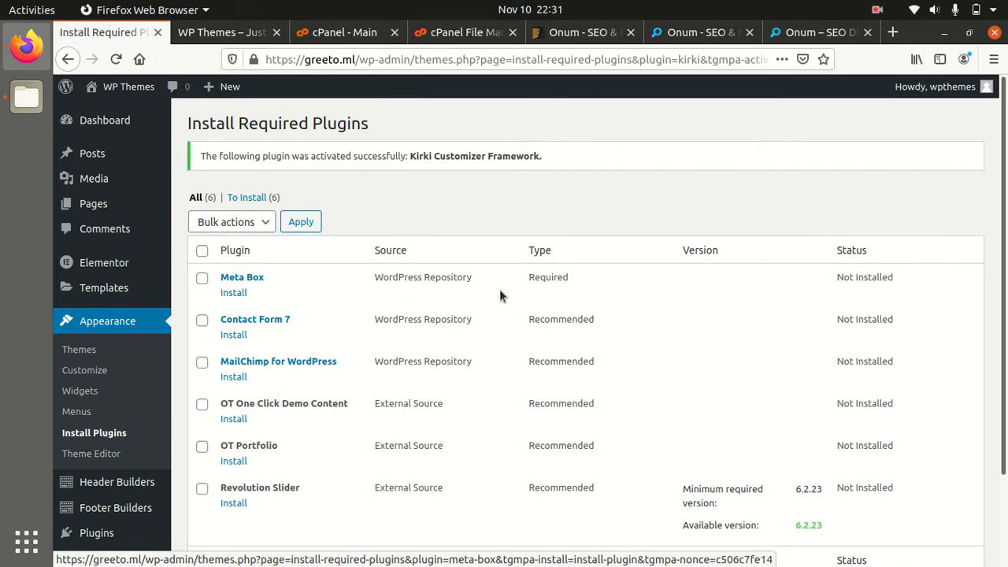
- Install the Meta Box plugin, return to the required plugins installer and activate it
click(236, 293)
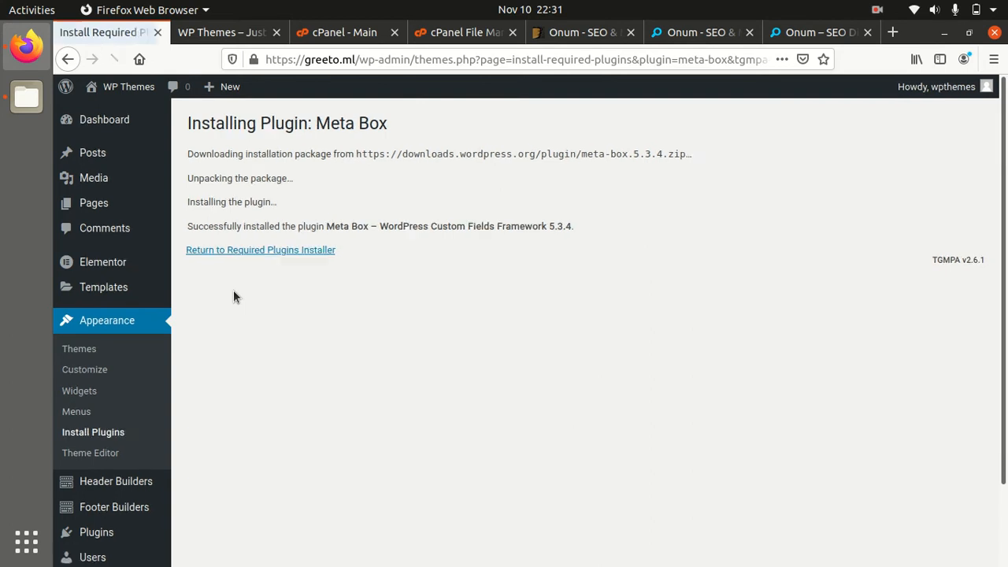
click(237, 250)
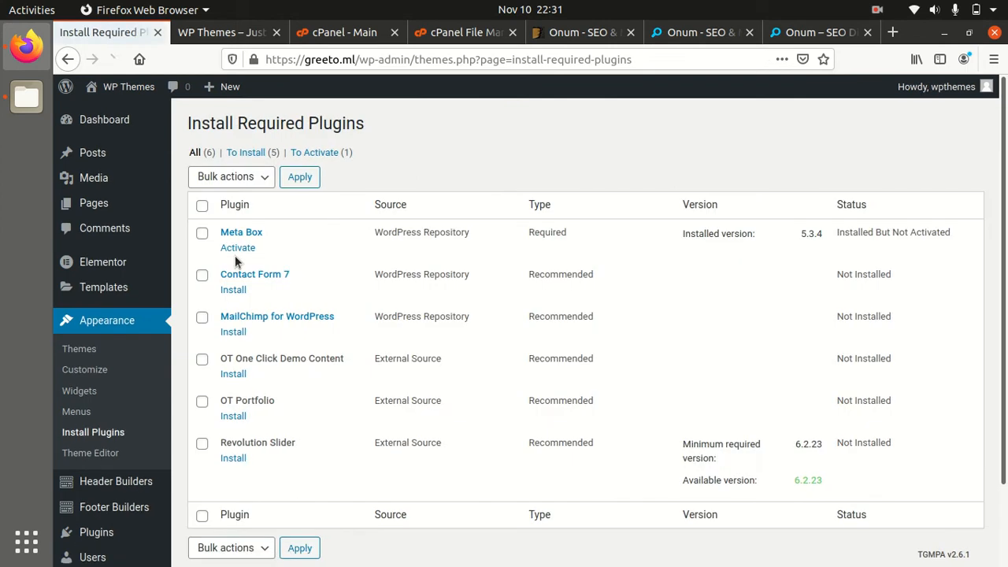
click(234, 248)
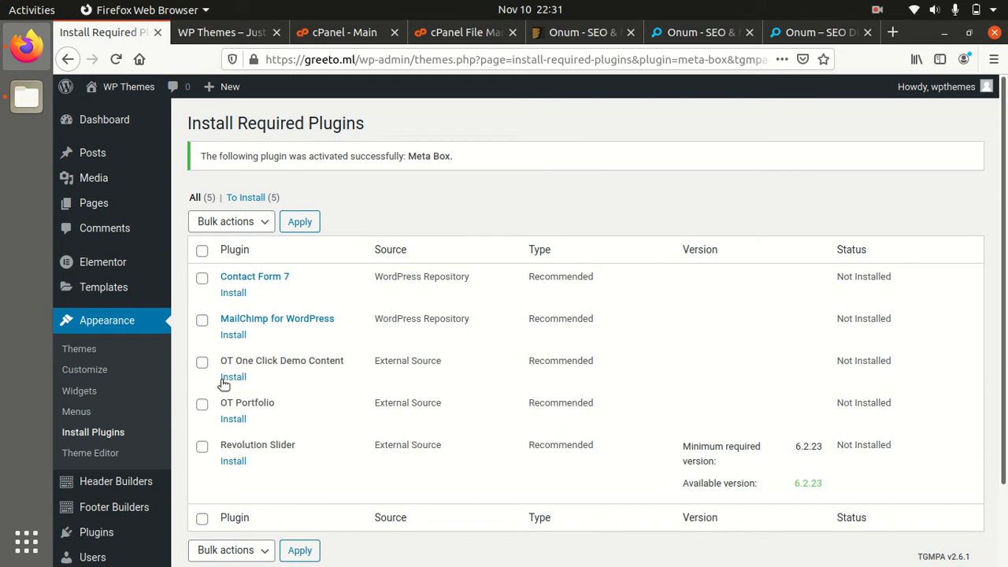
- Install the Revolution Slider plugin, return to the required plugins installer and activate it
click(232, 462)
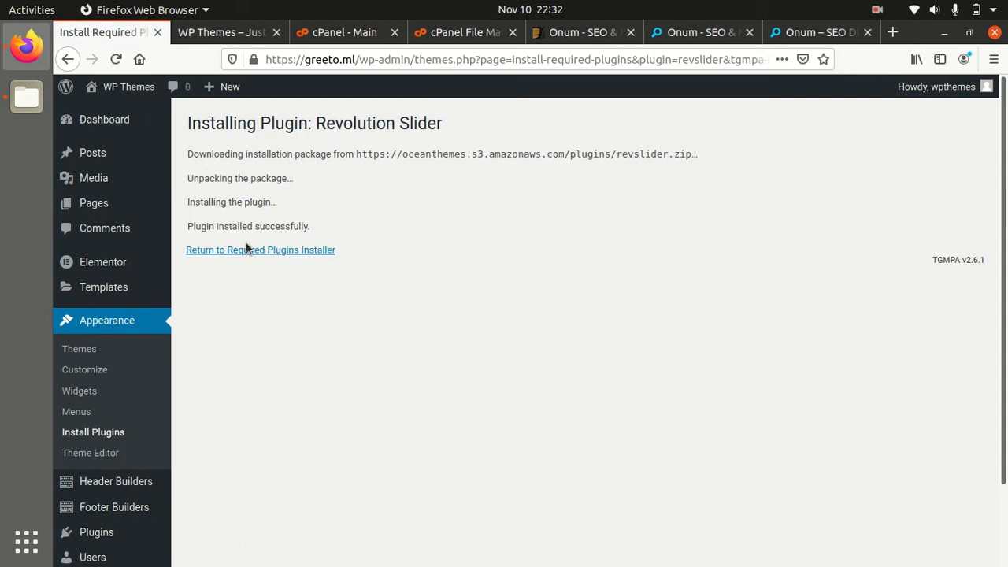
click(245, 254)
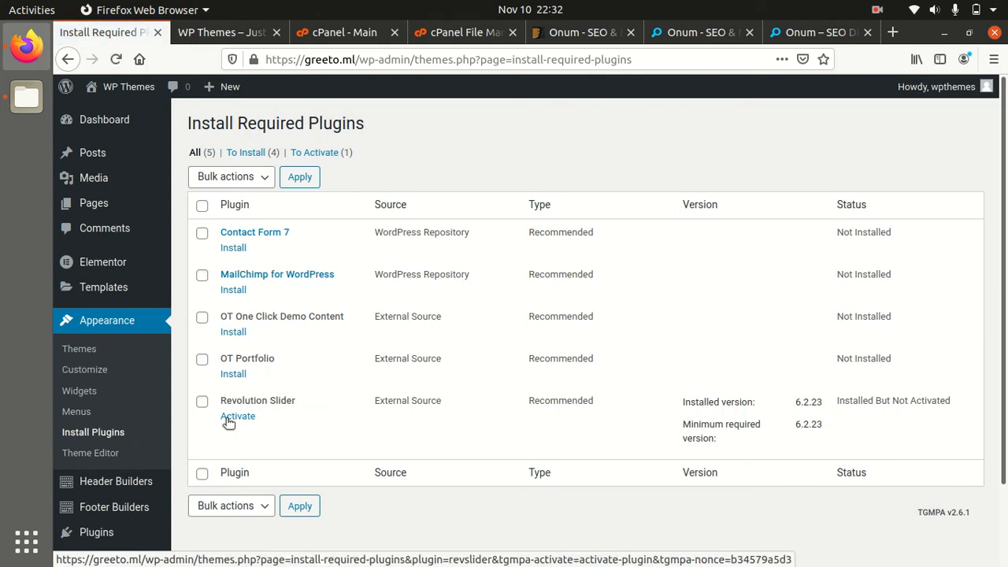
click(228, 419)
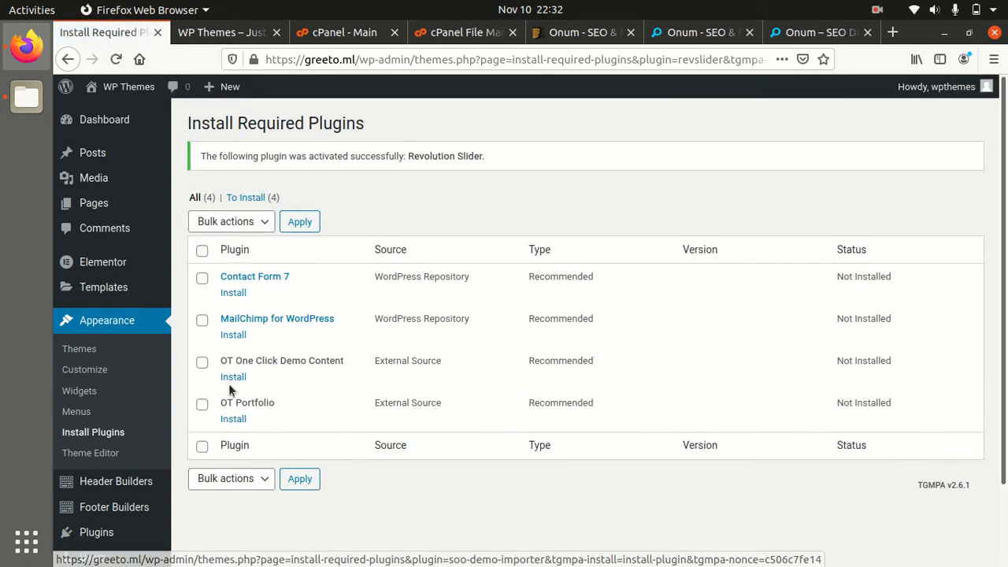
- Install the OT Portfolio plugin, return to the required plugins installer and activate it
click(229, 423)
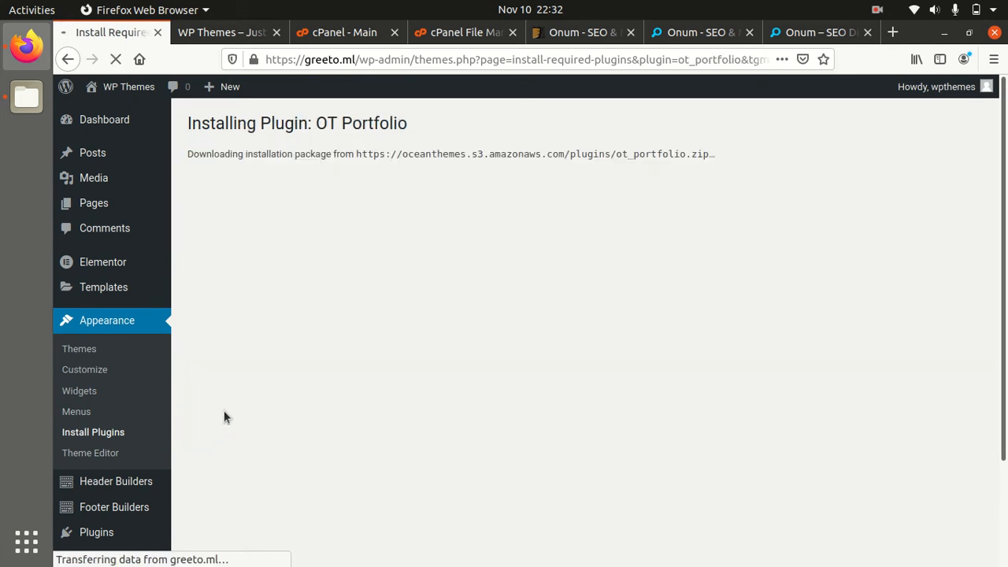
drag(440, 132, 316, 123)
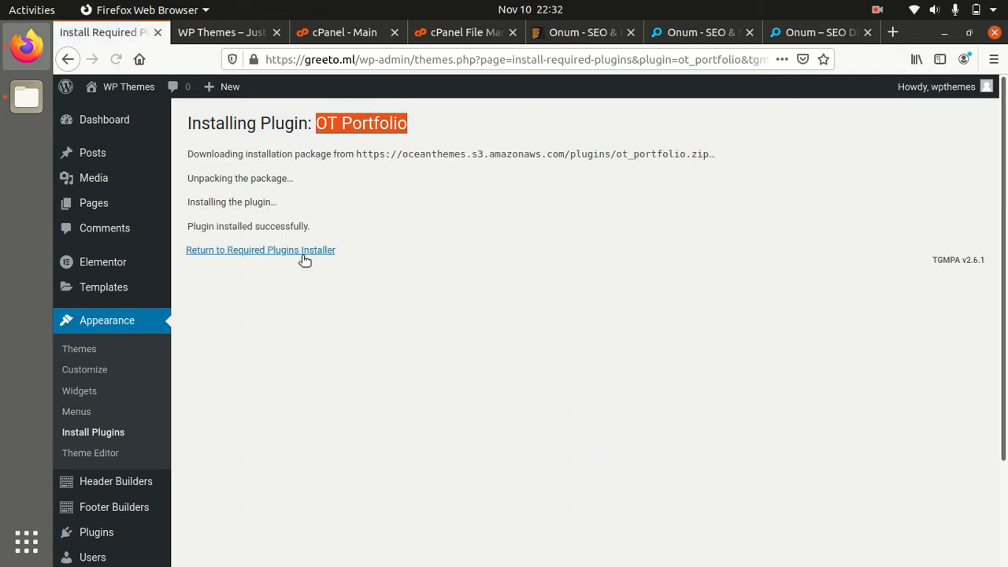
click(297, 253)
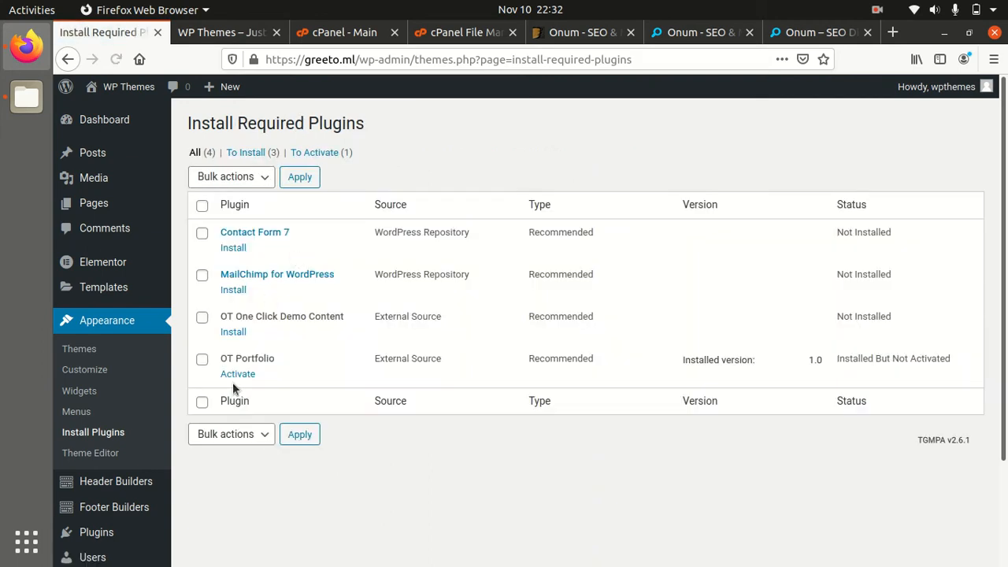
click(234, 376)
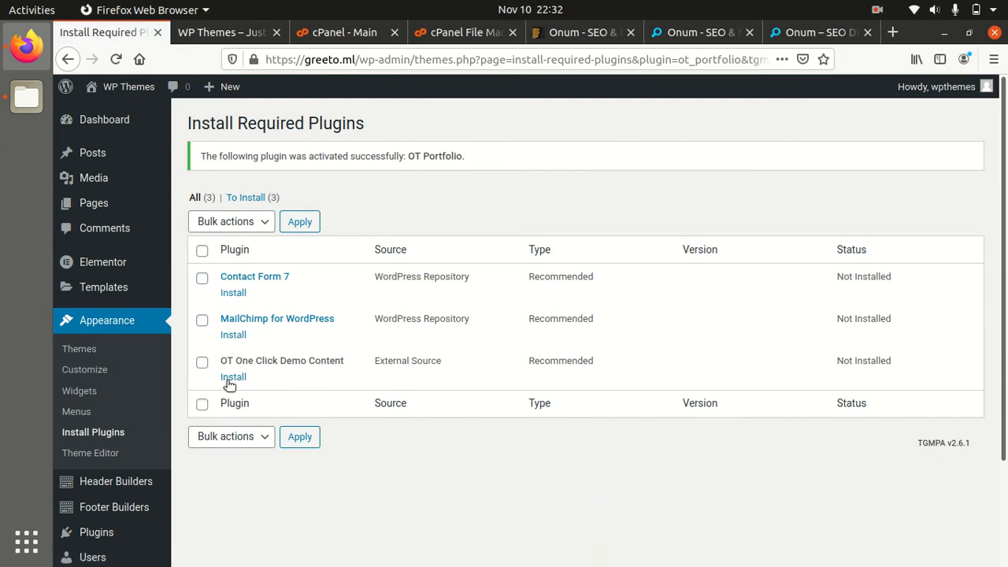
- Install and activate the OT One Click Demo Content plugin from the required plugins installer
click(231, 378)
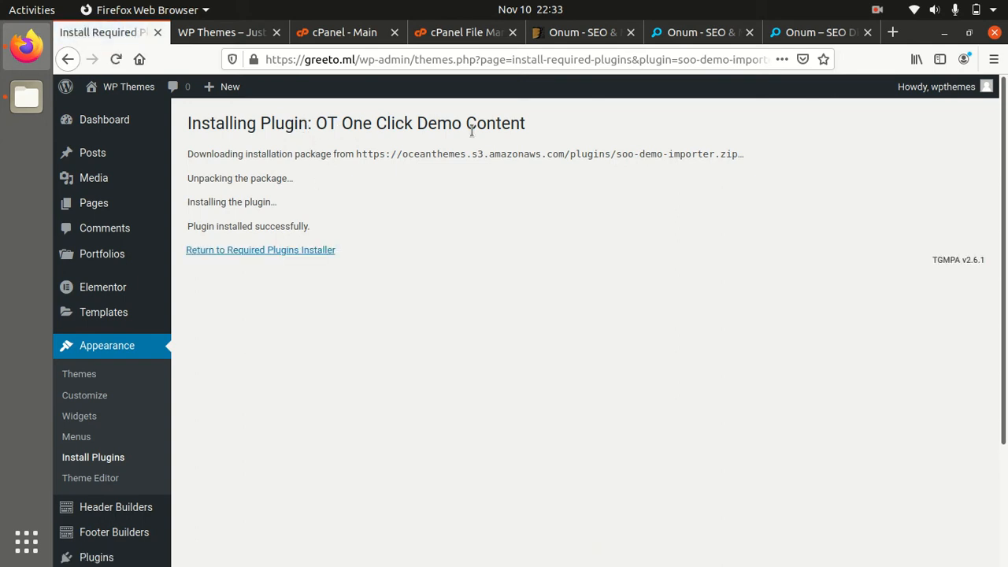
click(239, 255)
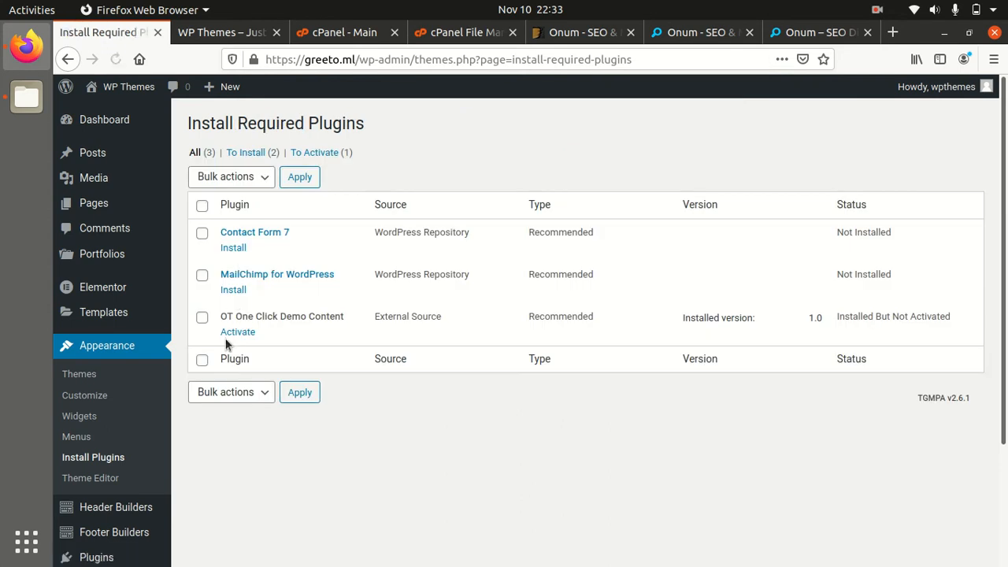
click(229, 334)
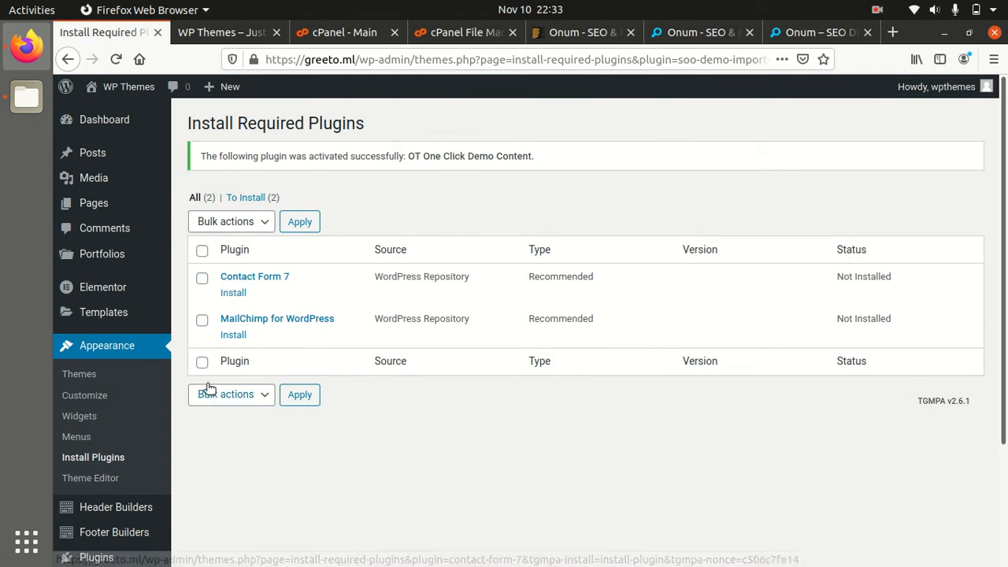
scroll(223, 358, down, 3)
scroll(225, 362, up, 3)
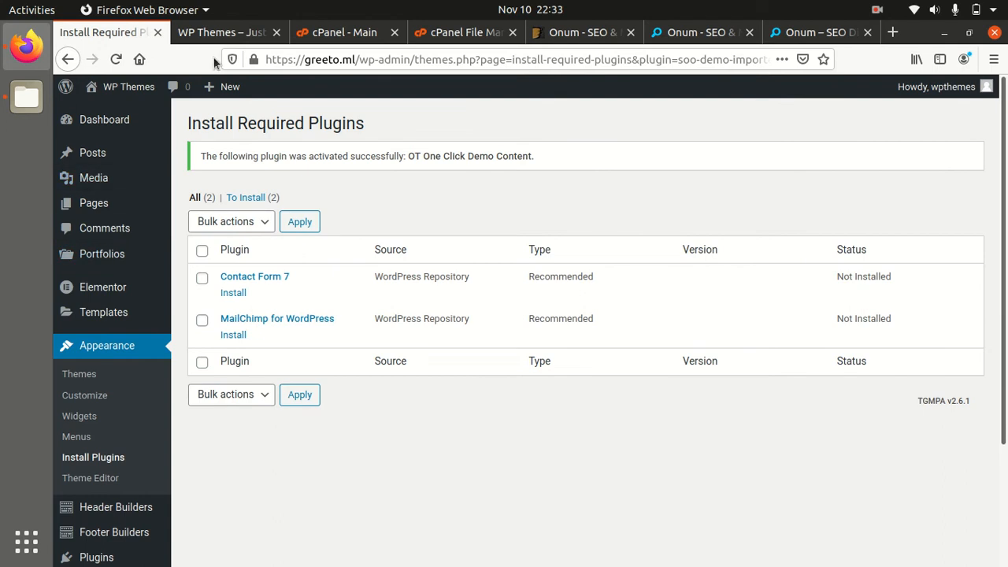
- Reload the greeto.ml front page to check its look with the active theme, and return to the required plugins installer
click(223, 35)
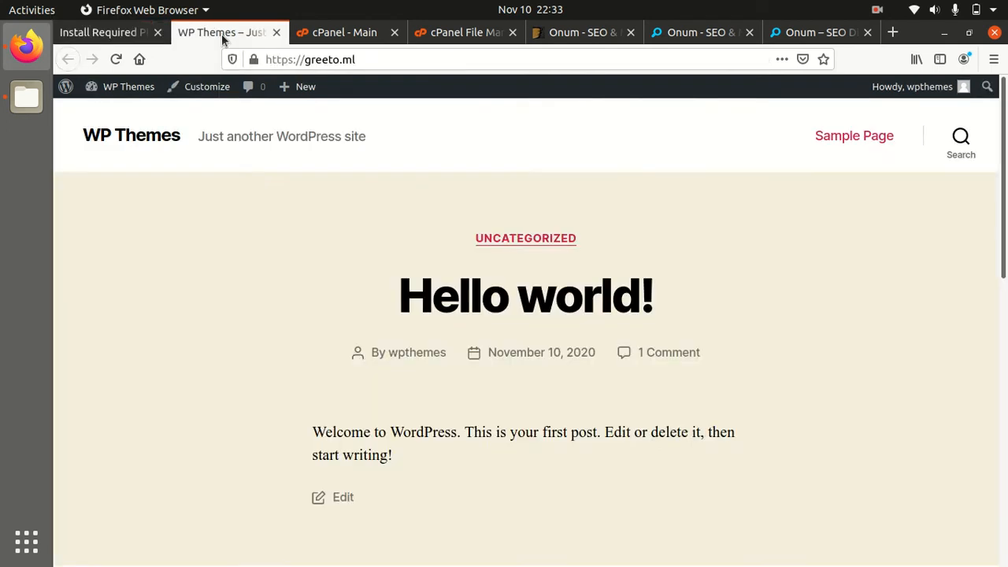
click(118, 59)
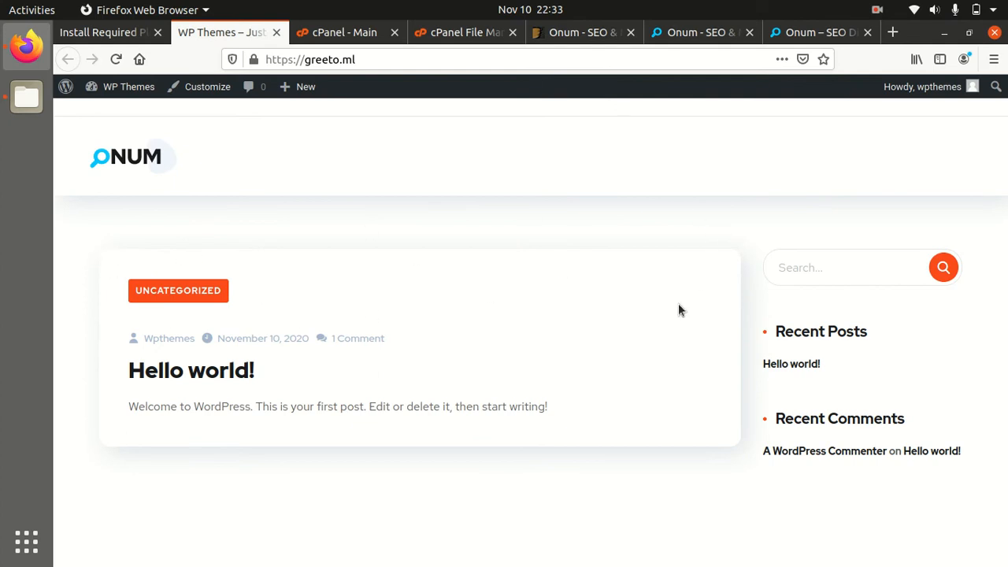
click(78, 43)
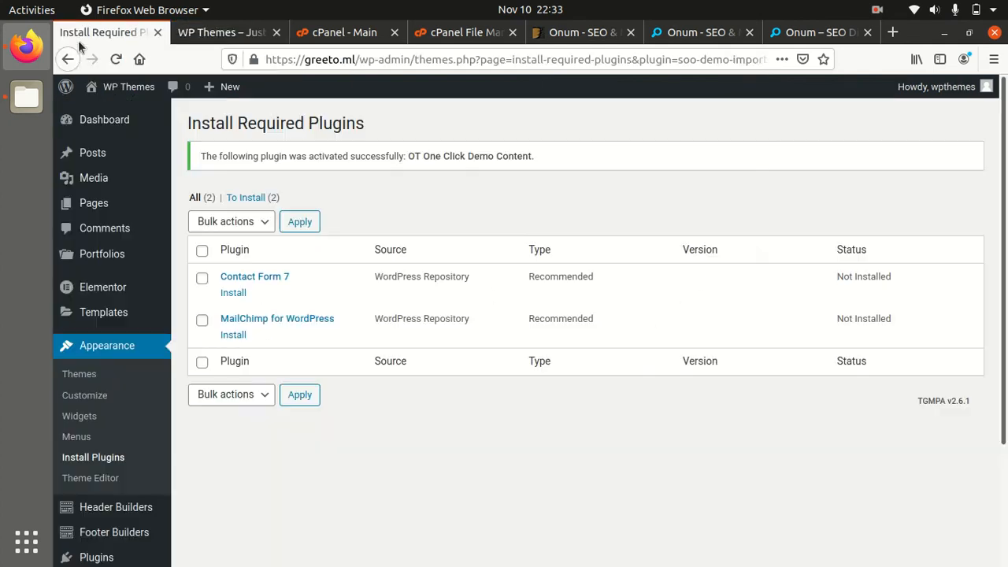
mouse_move(82, 89)
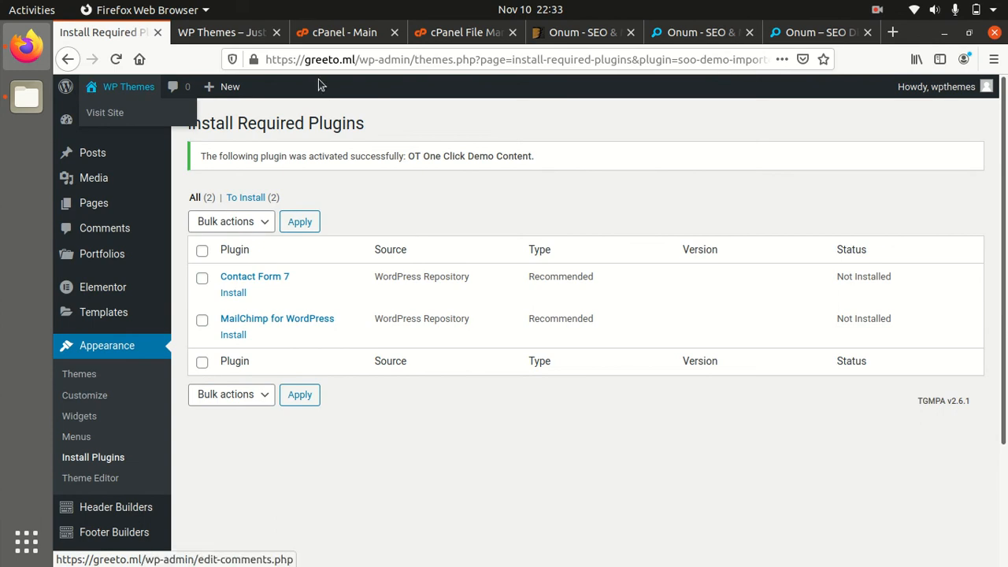
- Review the homepage demos on the Onum intro page at archiwp.com and return to the WordPress admin
click(669, 33)
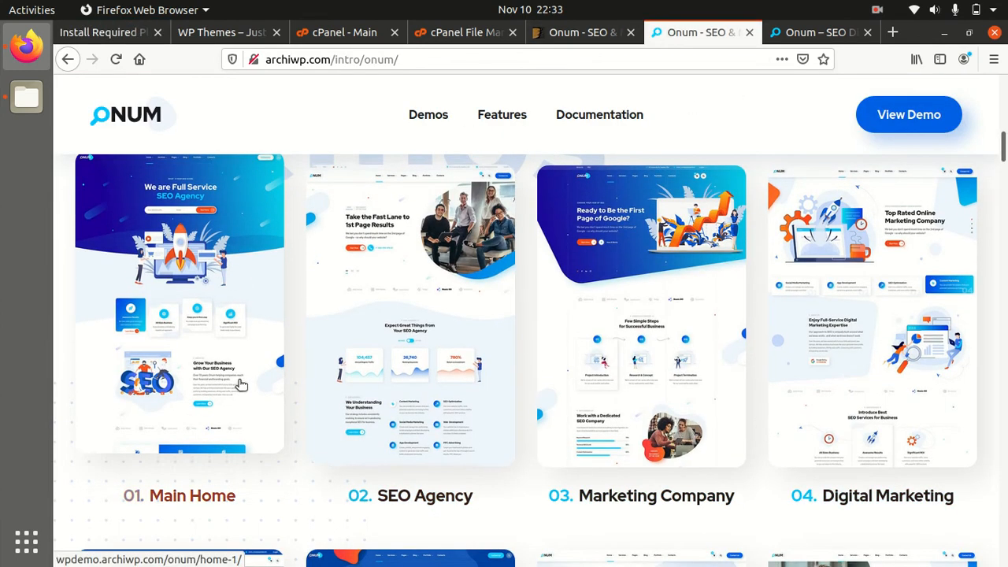
scroll(552, 343, down, 4)
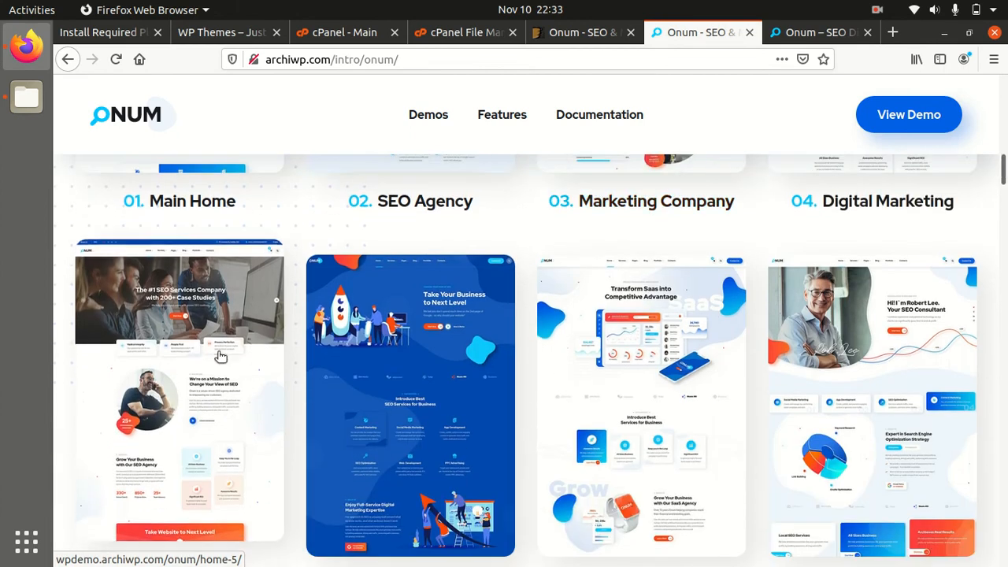
scroll(622, 260, down, 1)
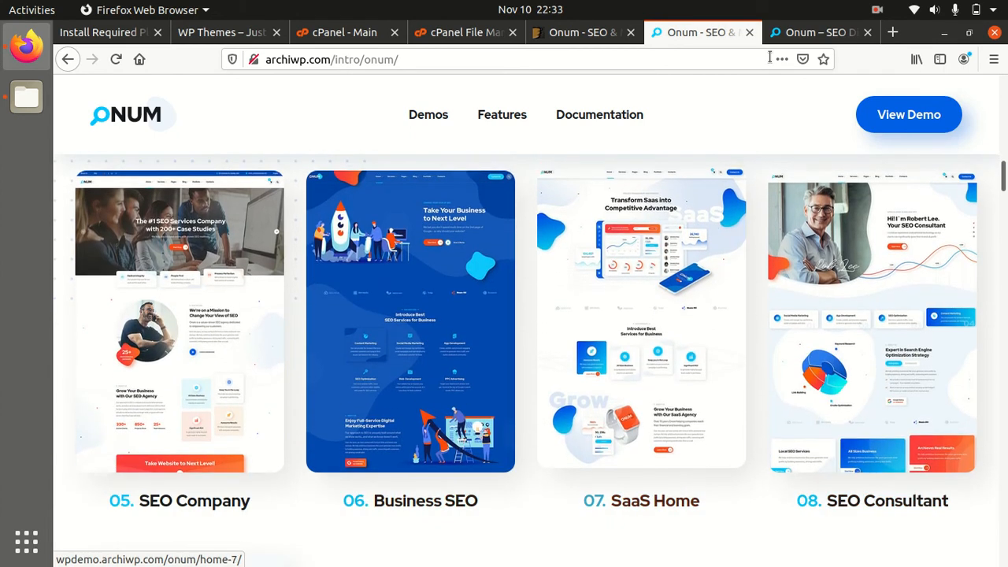
click(99, 32)
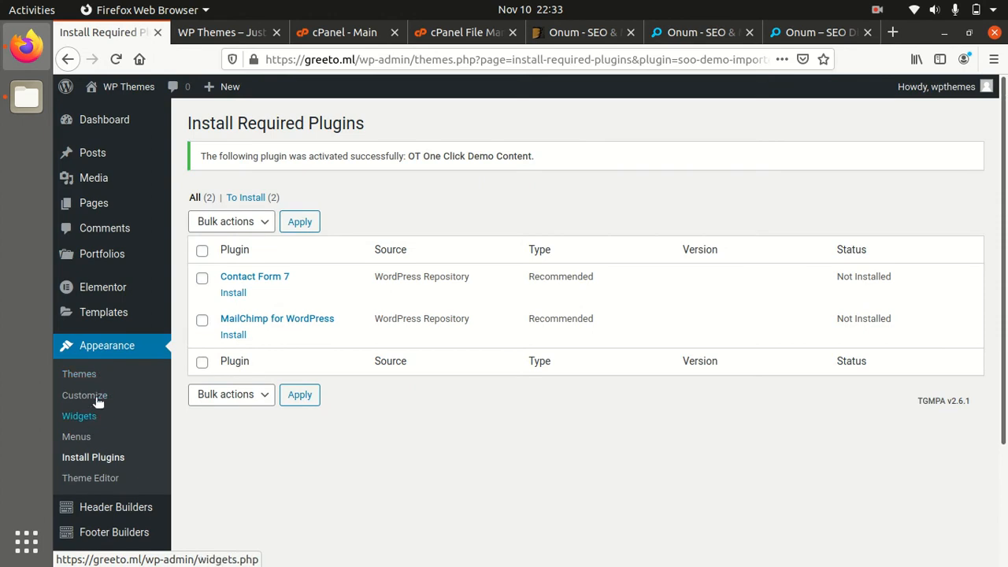
- Find and open the theme's Import Demo Data page in the WordPress admin
scroll(86, 394, down, 3)
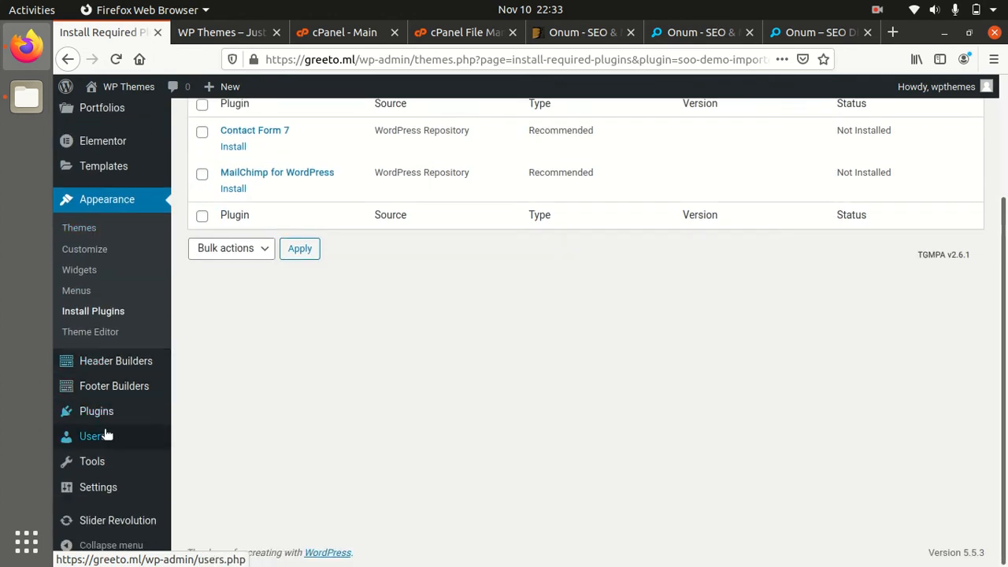
mouse_move(108, 436)
mouse_move(109, 461)
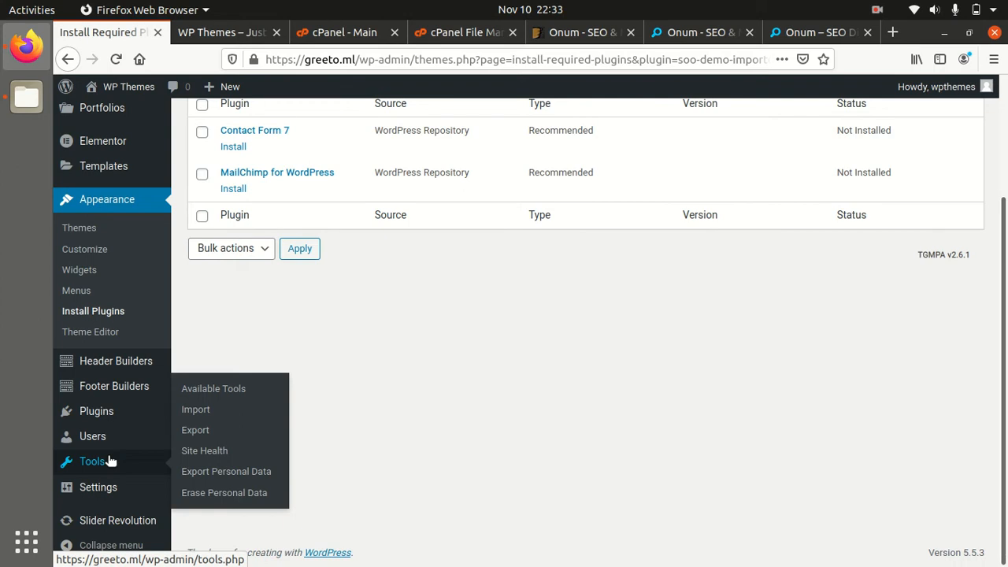
scroll(99, 312, up, 4)
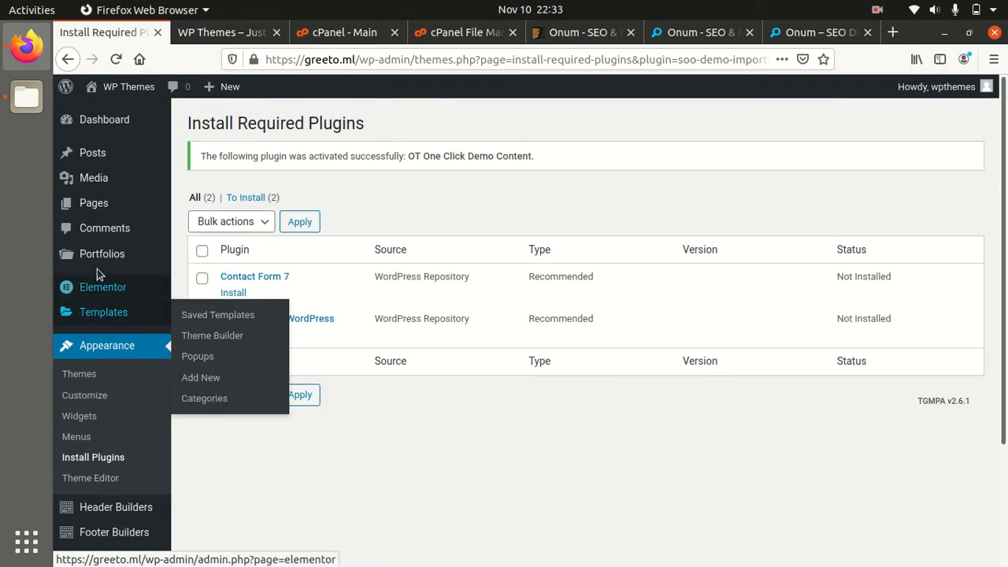
scroll(106, 347, down, 3)
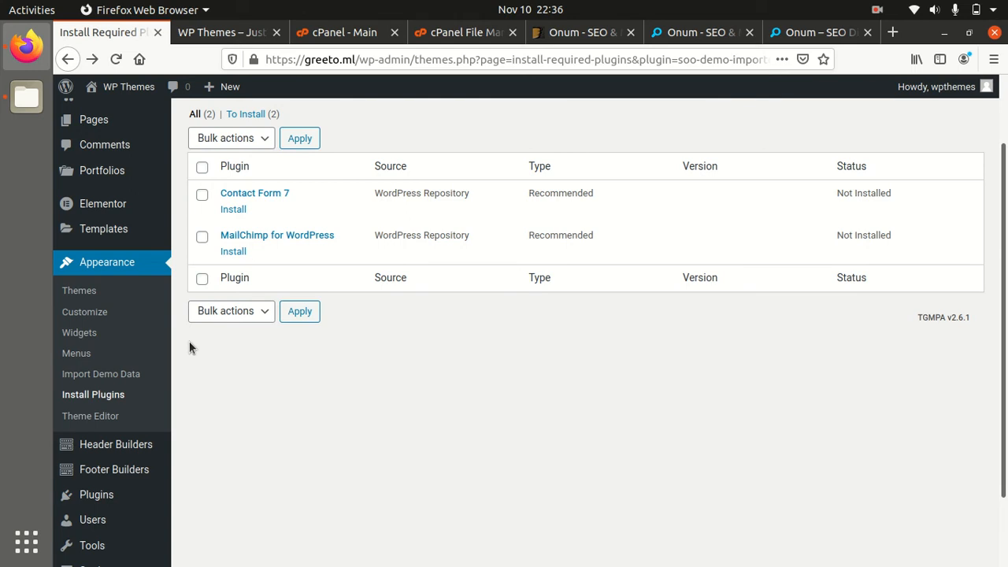
click(81, 381)
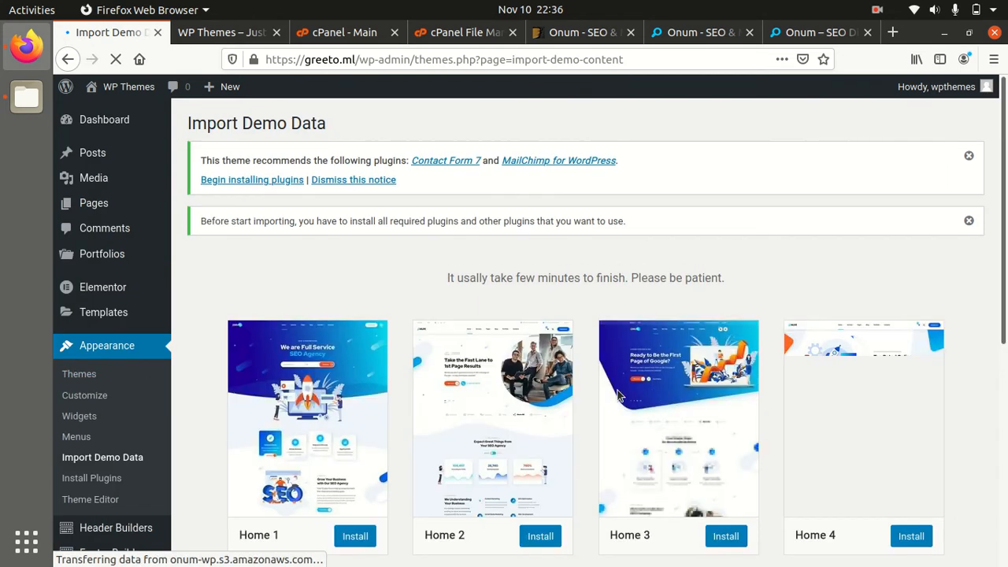
- Examine the importable homepage demos, from Home 1 through Home 9, on the Import Demo Data page
scroll(365, 415, down, 3)
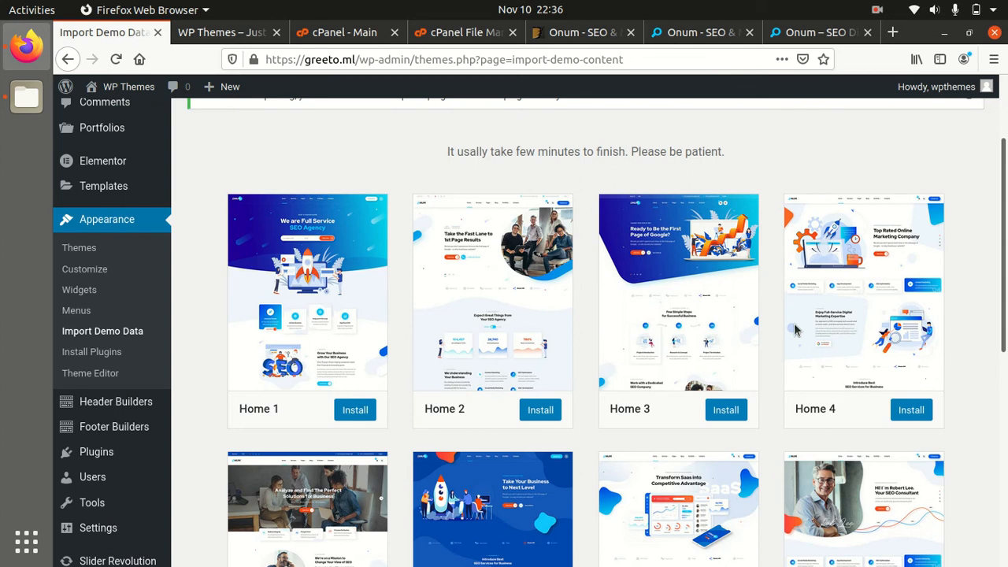
scroll(794, 326, down, 3)
scroll(705, 365, down, 4)
scroll(621, 373, up, 5)
scroll(619, 378, down, 5)
scroll(617, 382, down, 3)
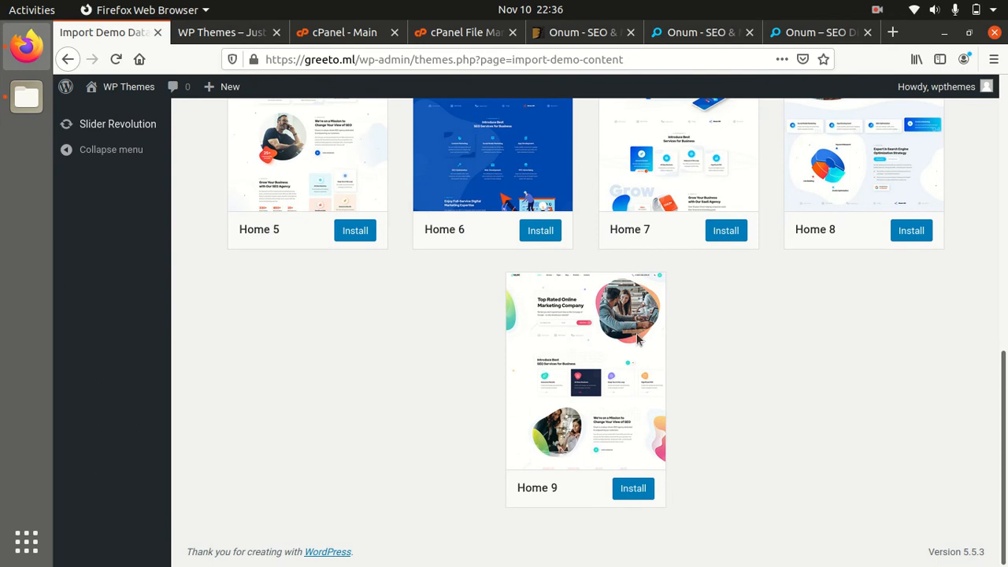
scroll(639, 421, up, 6)
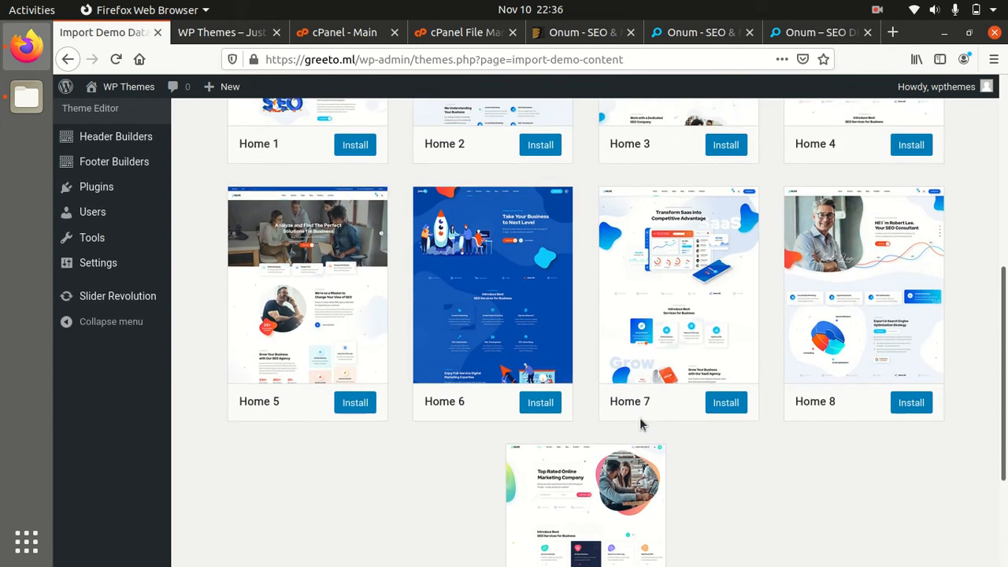
scroll(591, 402, down, 2)
scroll(591, 402, down, 4)
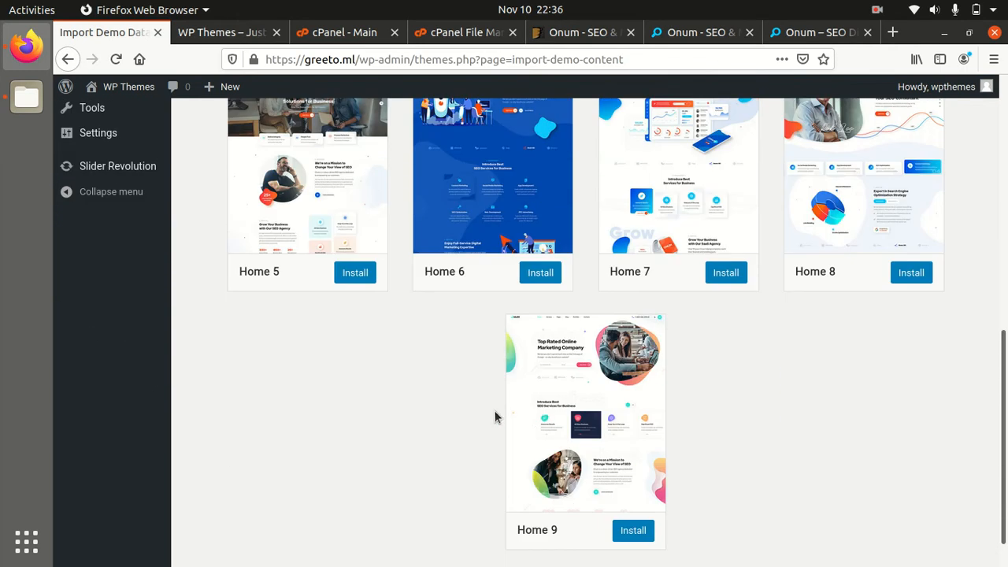
scroll(608, 411, up, 10)
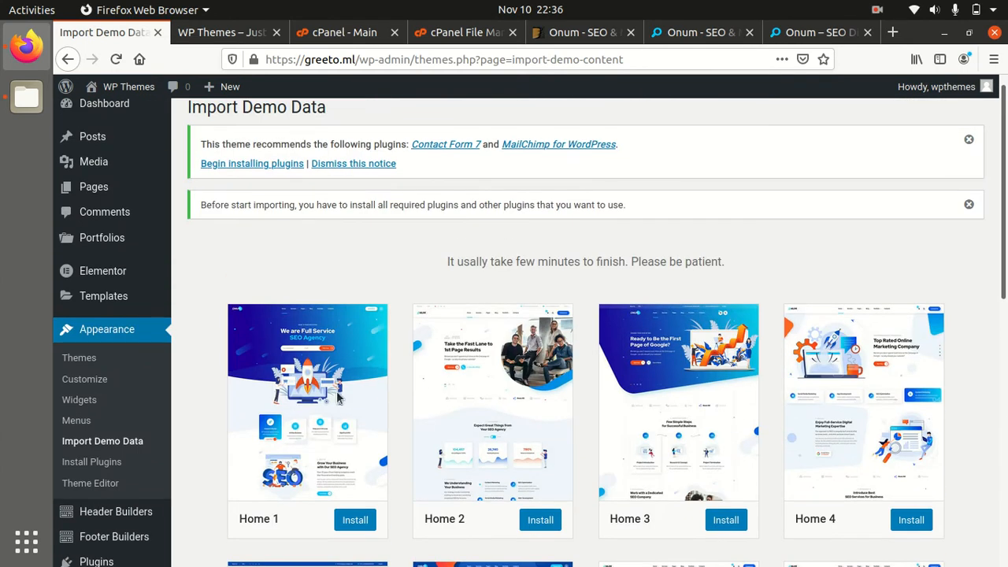
scroll(335, 398, down, 3)
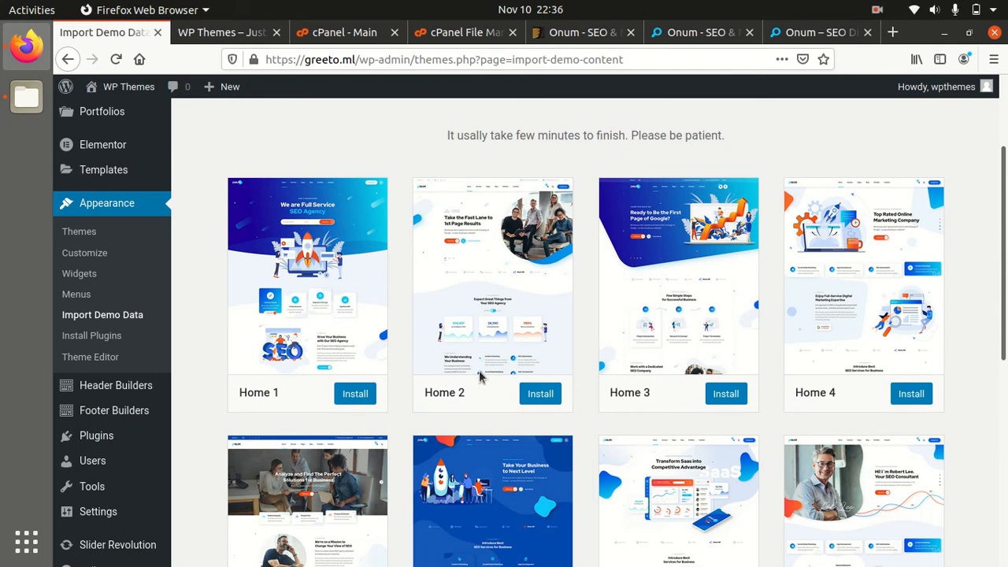
scroll(783, 354, down, 4)
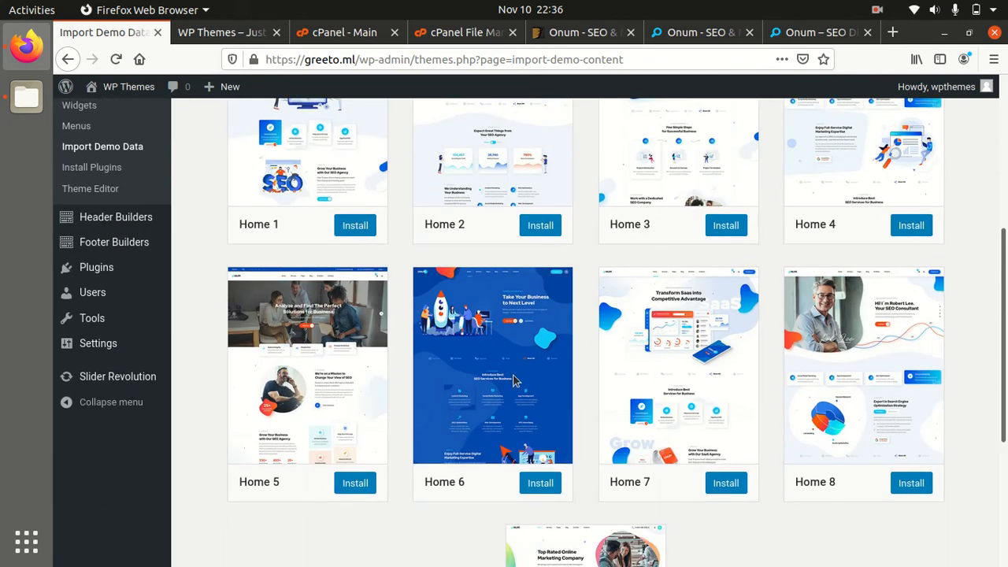
scroll(785, 396, down, 4)
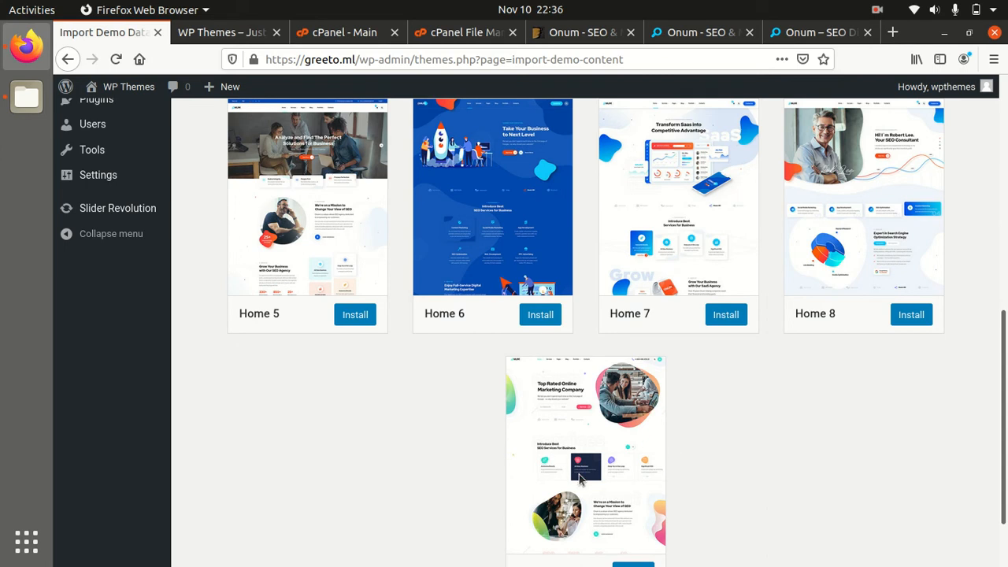
scroll(564, 480, down, 2)
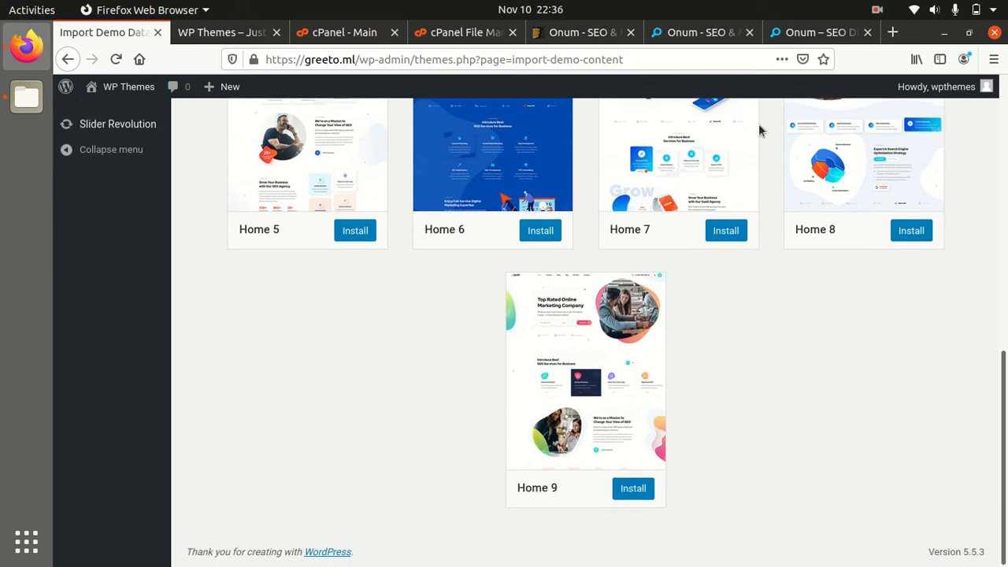
- Switch to the Onum live demo site and look over its numbered homepage designs for comparison
click(789, 32)
mouse_move(325, 113)
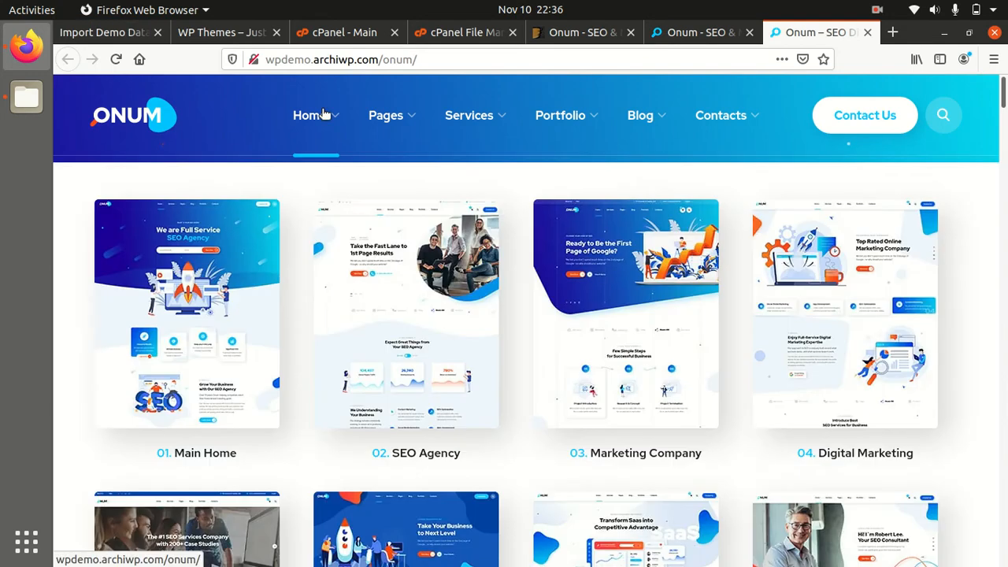
scroll(346, 377, down, 5)
scroll(353, 381, down, 10)
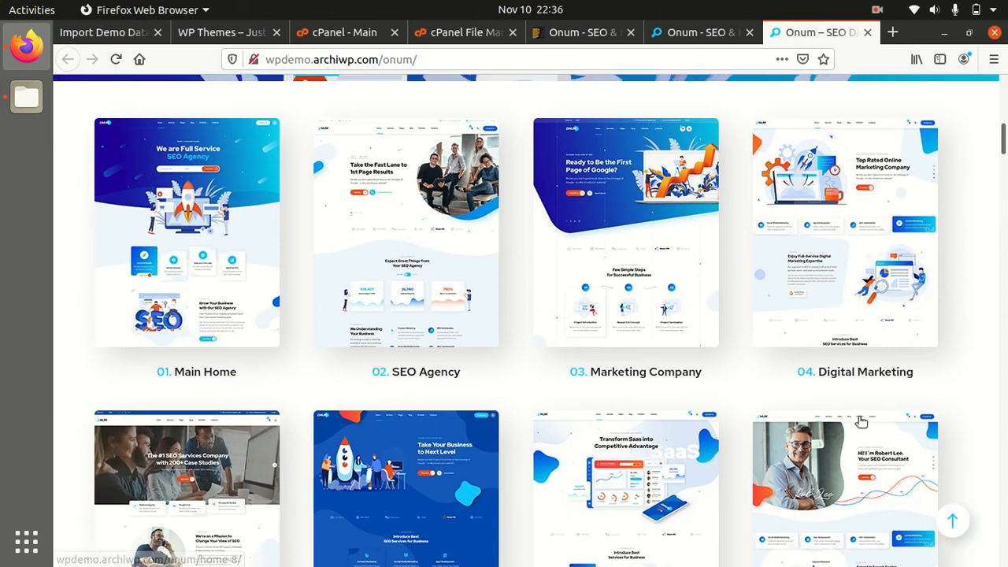
- Examine the Onum live demo's numbered homepage designs and the sections of its main home page
scroll(923, 370, down, 5)
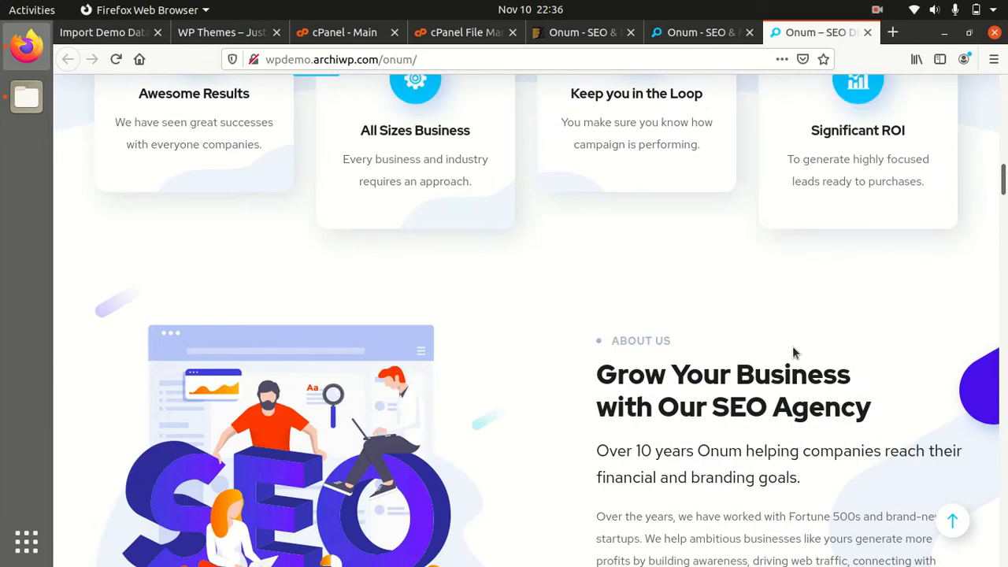
scroll(787, 347, up, 2)
scroll(738, 378, up, 5)
scroll(690, 375, down, 6)
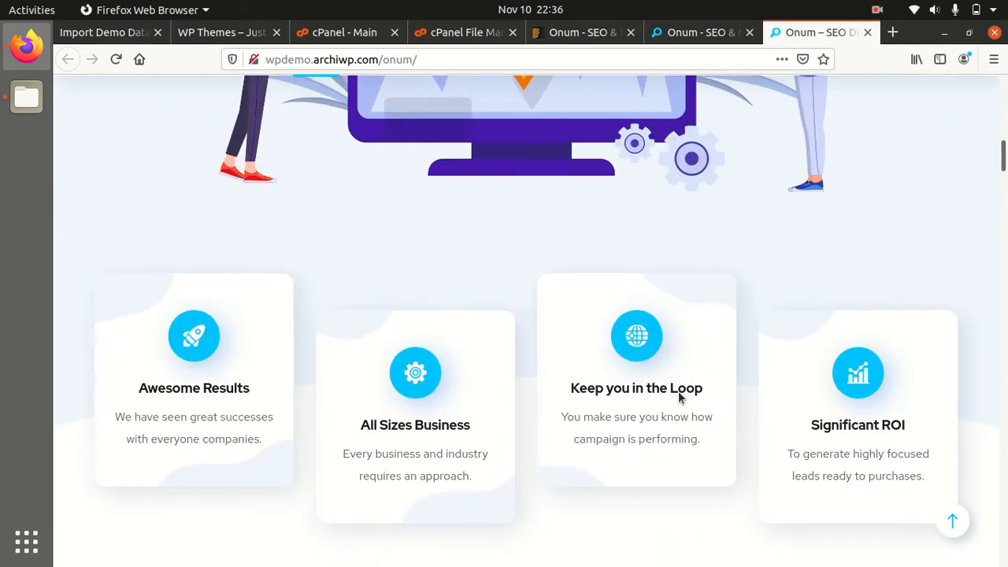
scroll(480, 404, down, 3)
scroll(397, 266, up, 10)
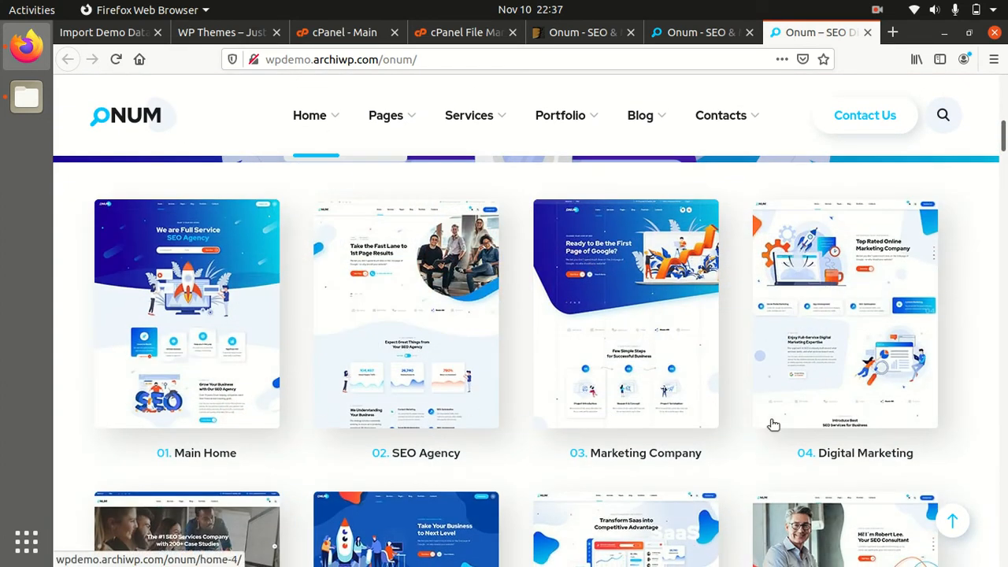
scroll(732, 417, down, 1)
scroll(738, 434, down, 5)
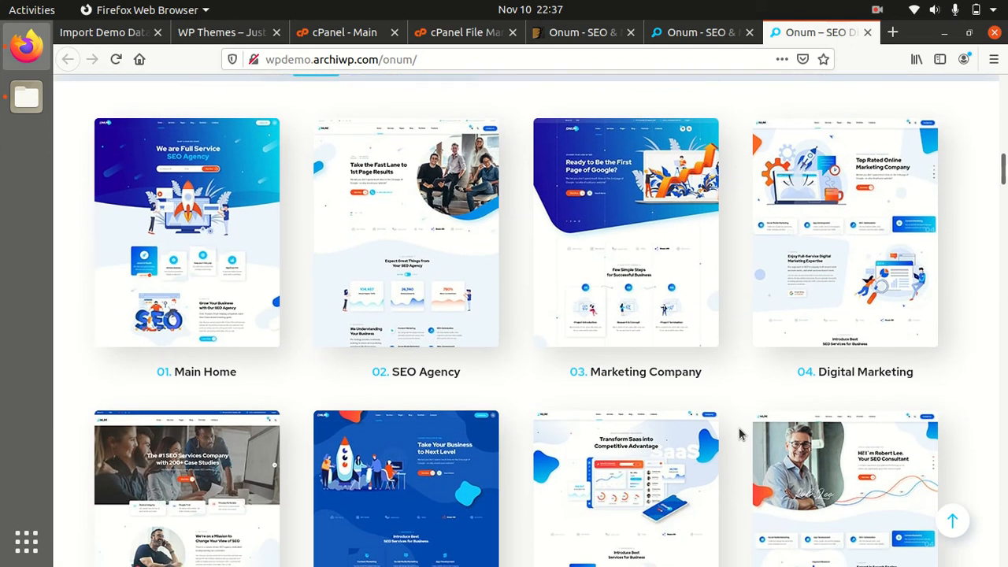
scroll(738, 433, down, 4)
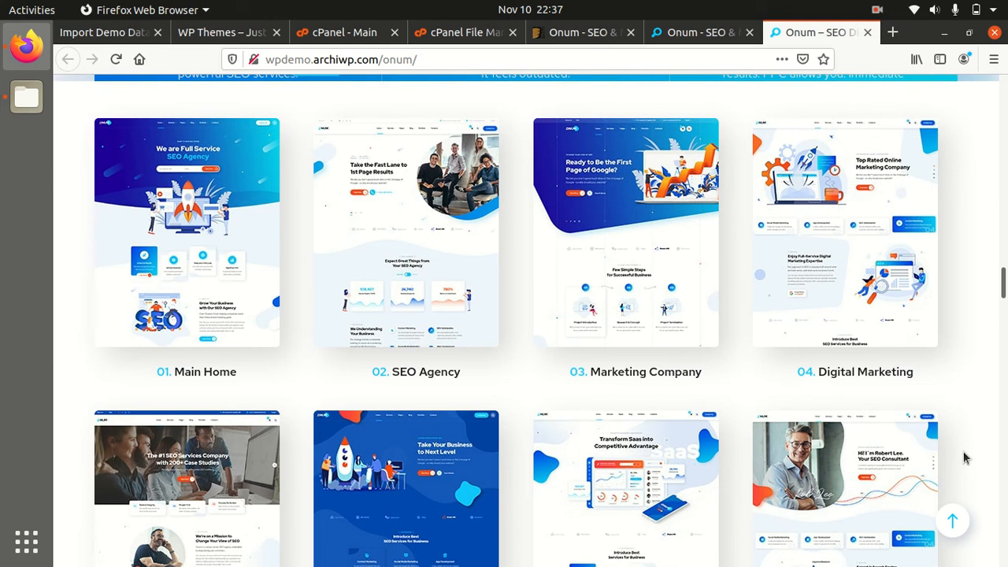
scroll(964, 458, down, 3)
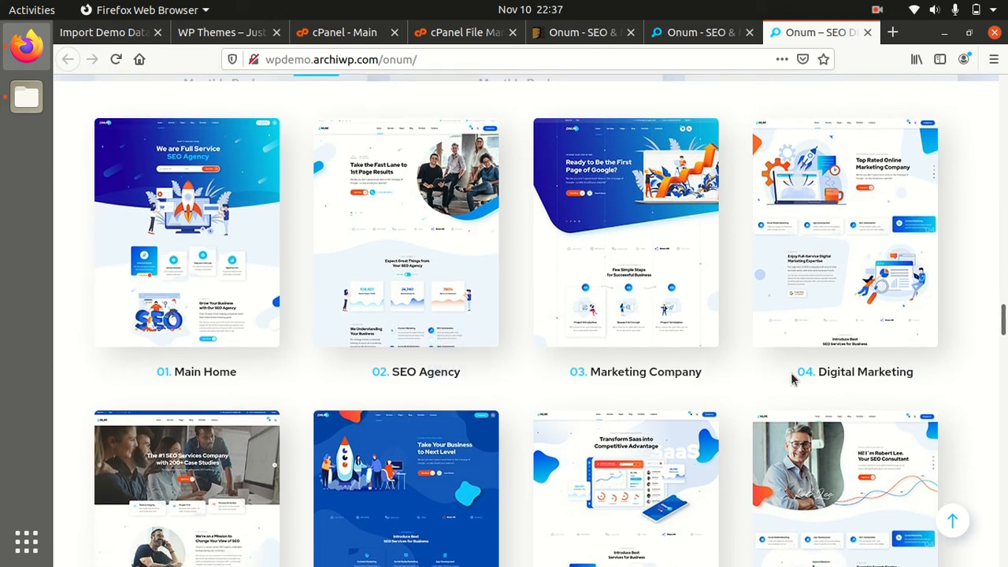
scroll(793, 379, down, 3)
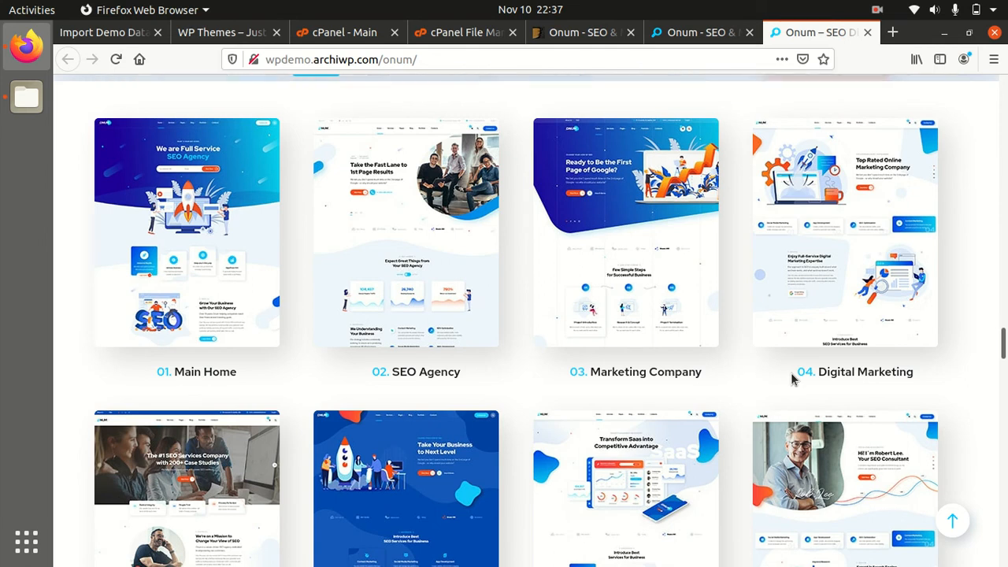
scroll(793, 379, down, 5)
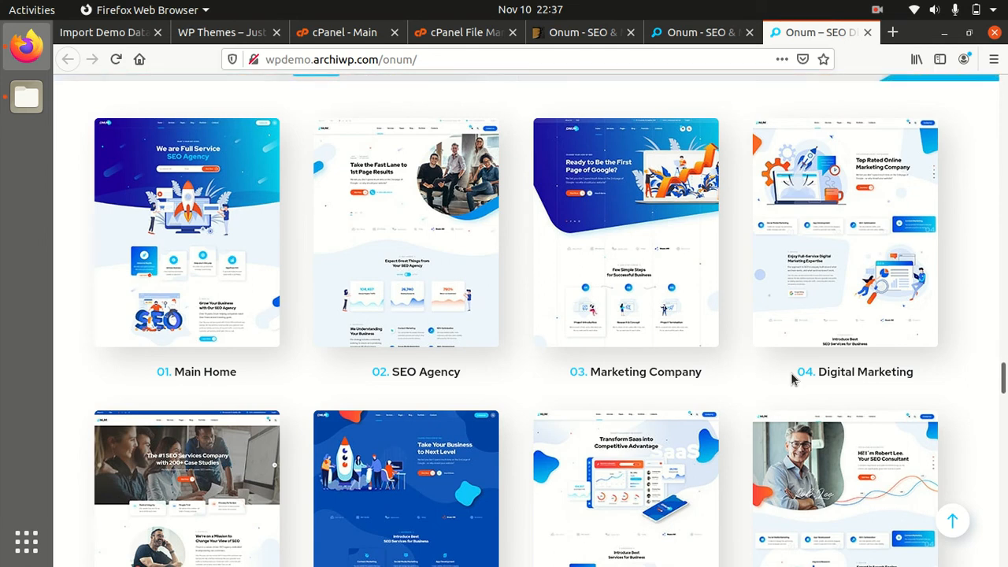
scroll(793, 379, down, 6)
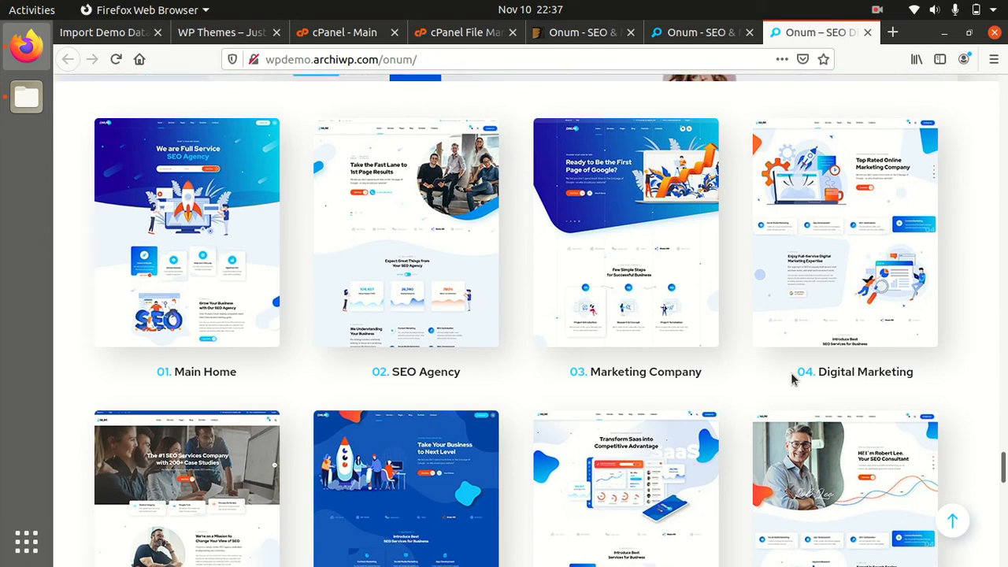
scroll(793, 379, down, 4)
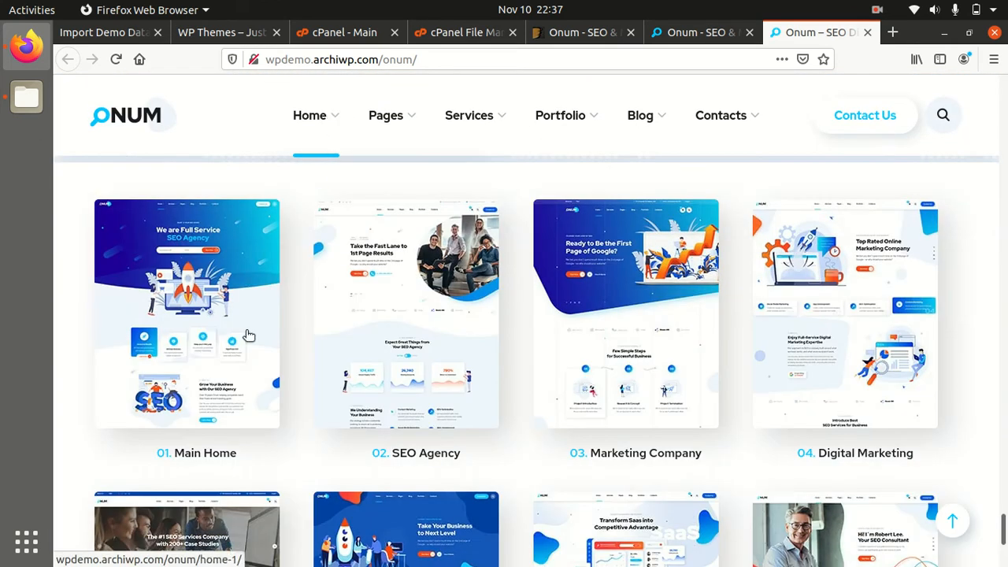
- Review the demo's inner pages, header and footer layouts and elements, plus its homepage list and page footer
mouse_move(416, 110)
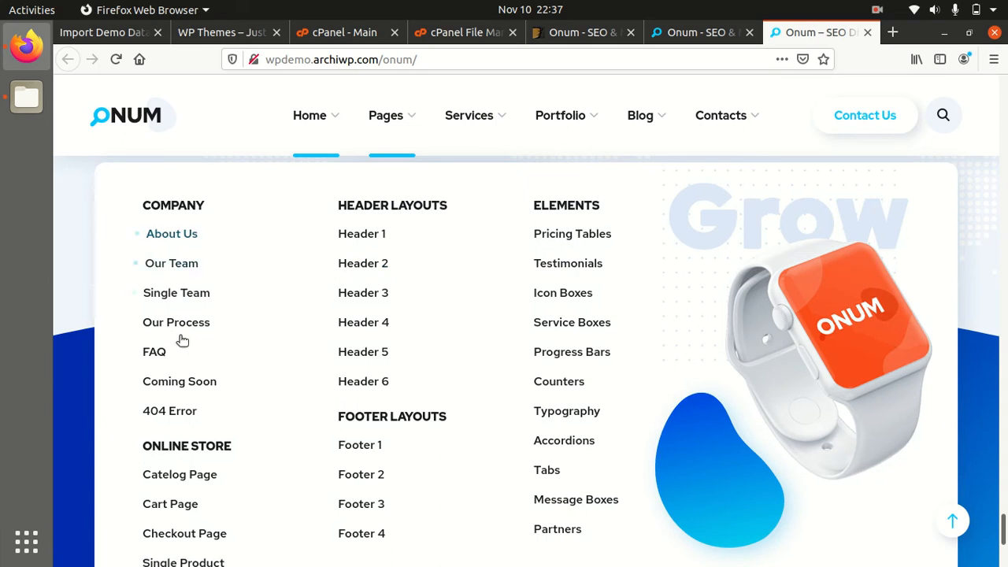
scroll(182, 364, down, 2)
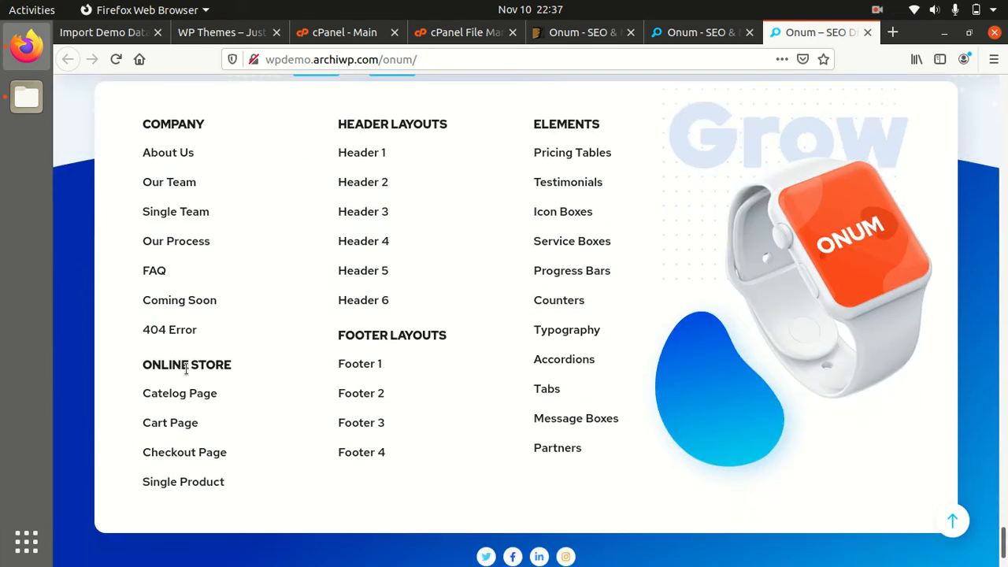
scroll(905, 372, down, 2)
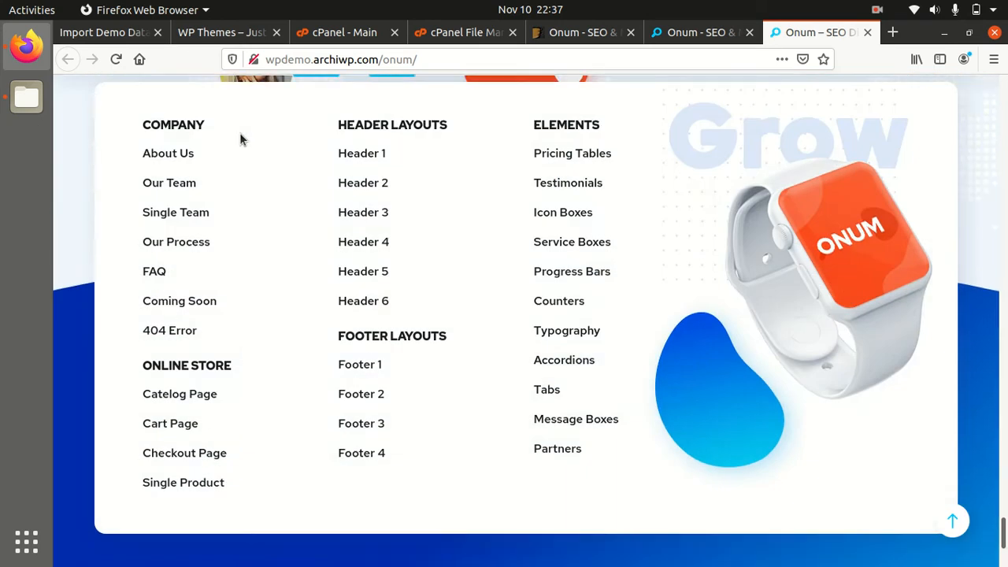
scroll(252, 130, up, 5)
mouse_move(314, 134)
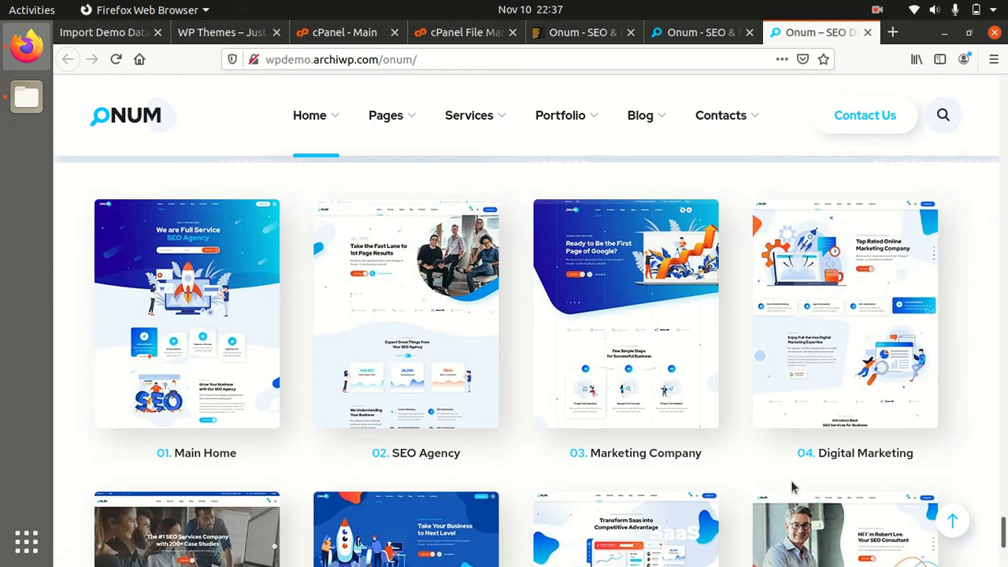
scroll(788, 485, down, 2)
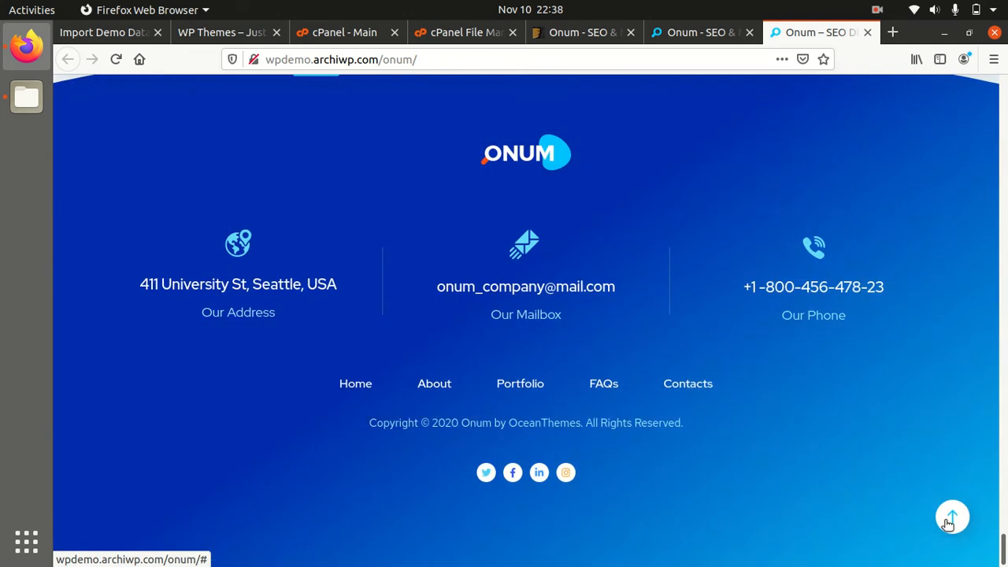
- Return to the WordPress Import Demo Data page and compare the importable demos from Home 1 through Home 9
click(87, 36)
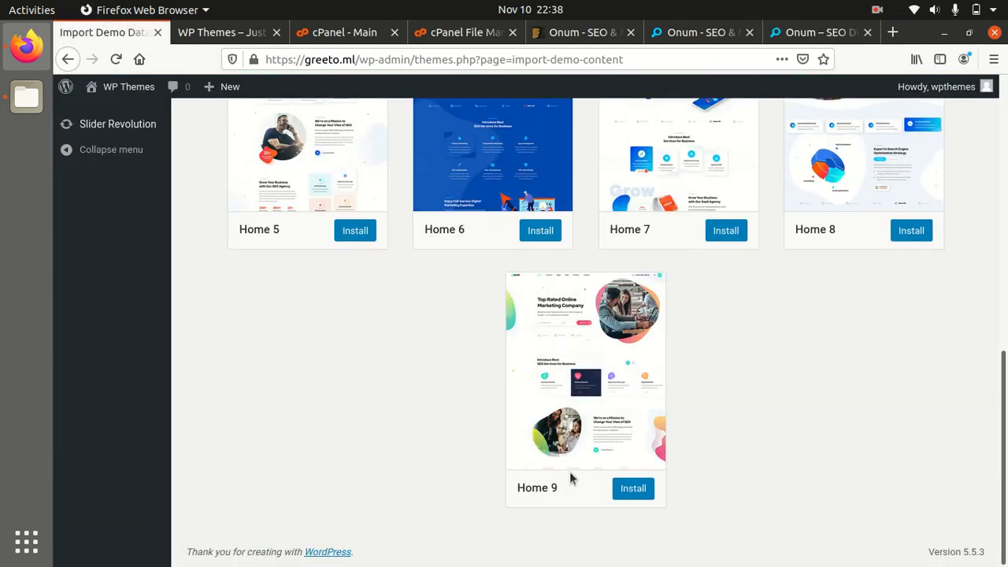
right_click(565, 333)
click(538, 337)
scroll(284, 299, up, 8)
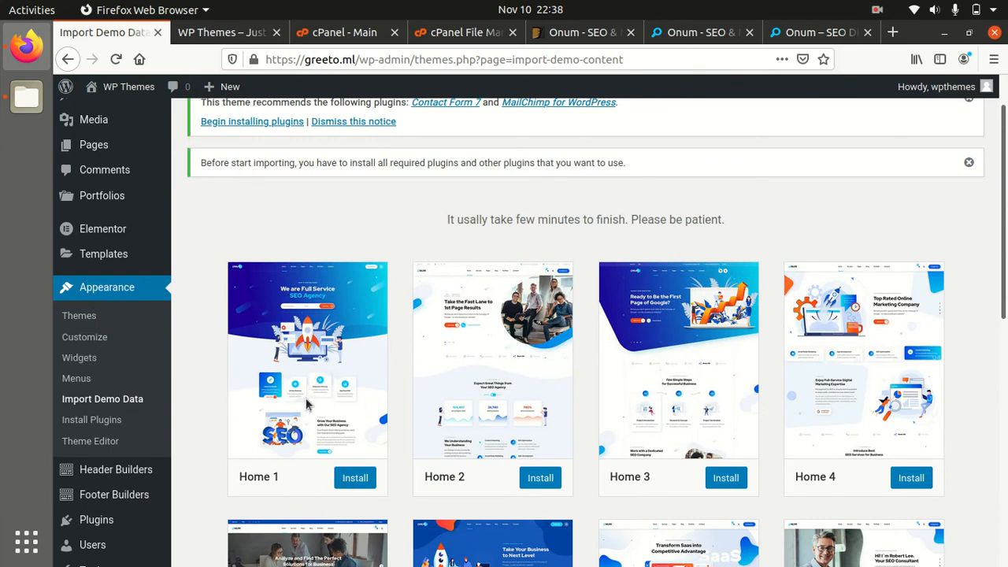
scroll(331, 389, down, 4)
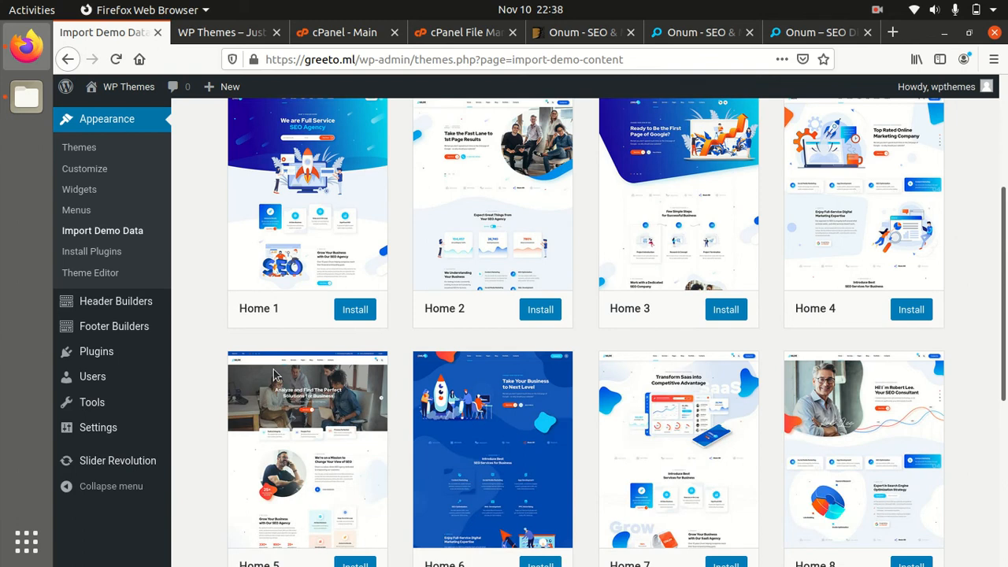
scroll(275, 376, up, 4)
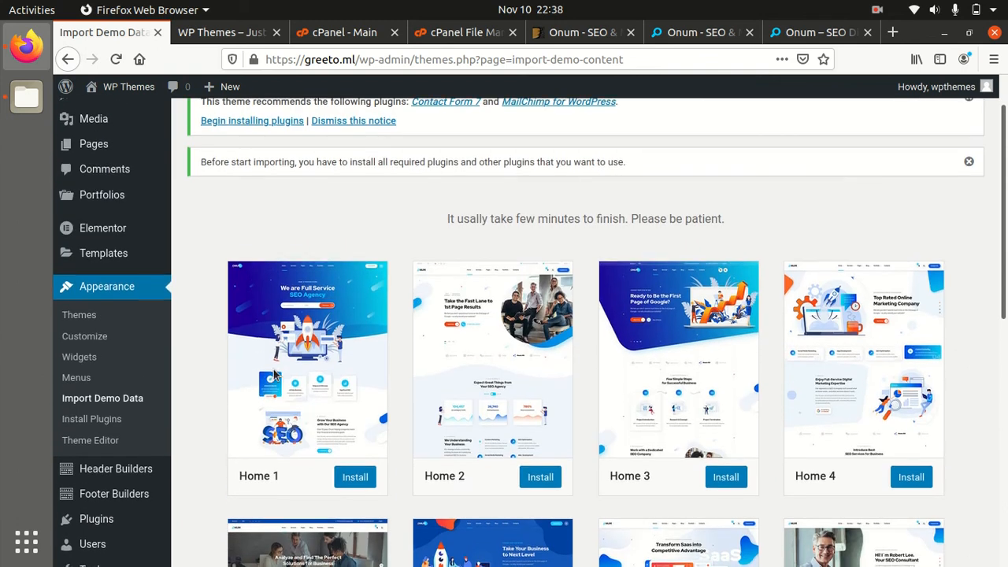
scroll(274, 376, down, 12)
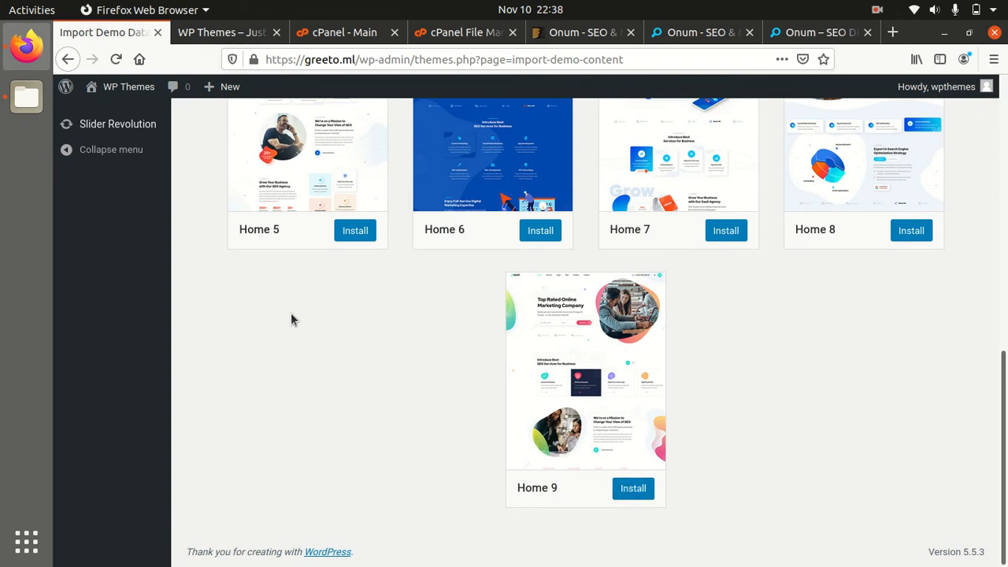
scroll(291, 316, up, 12)
scroll(607, 147, down, 4)
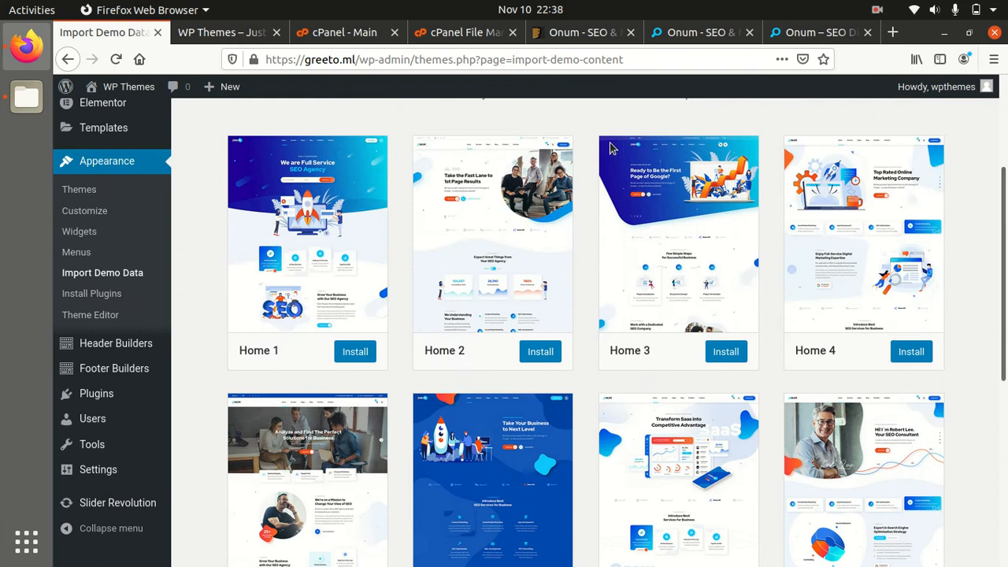
- Switch back to the Onum live demo and look over its main home page up to the hero section
click(783, 36)
scroll(530, 189, up, 15)
scroll(531, 192, down, 8)
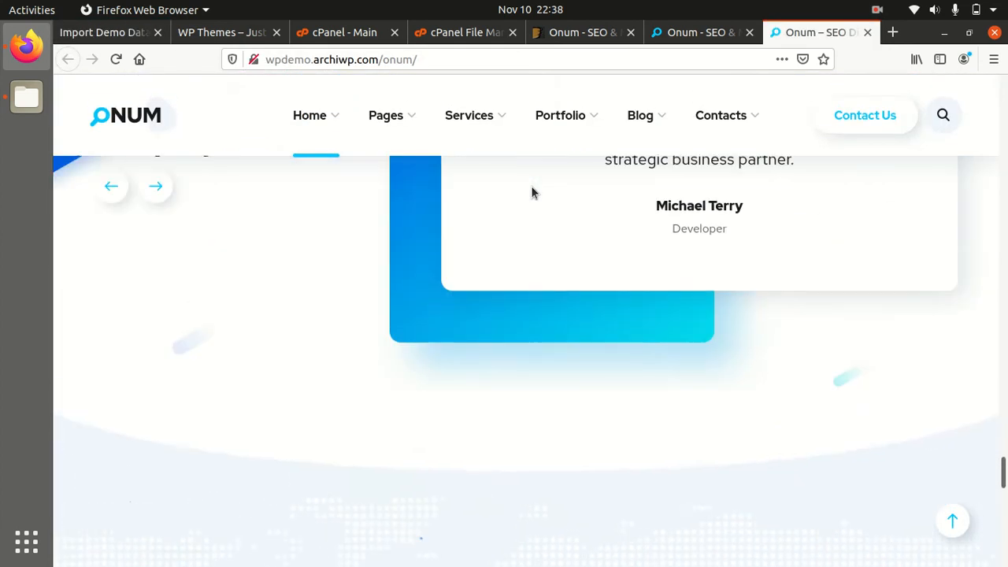
scroll(530, 186, up, 5)
scroll(530, 189, up, 10)
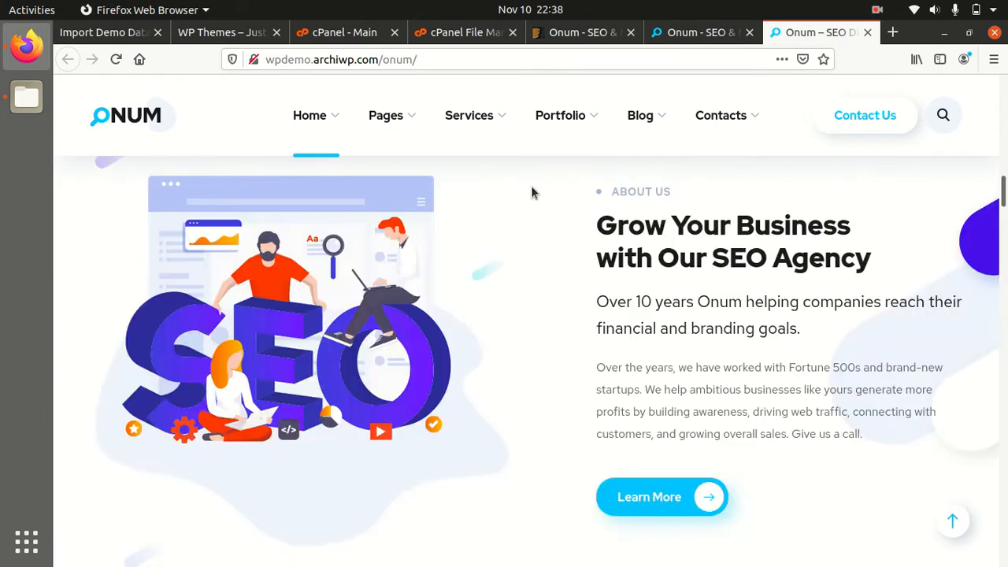
scroll(531, 193, up, 8)
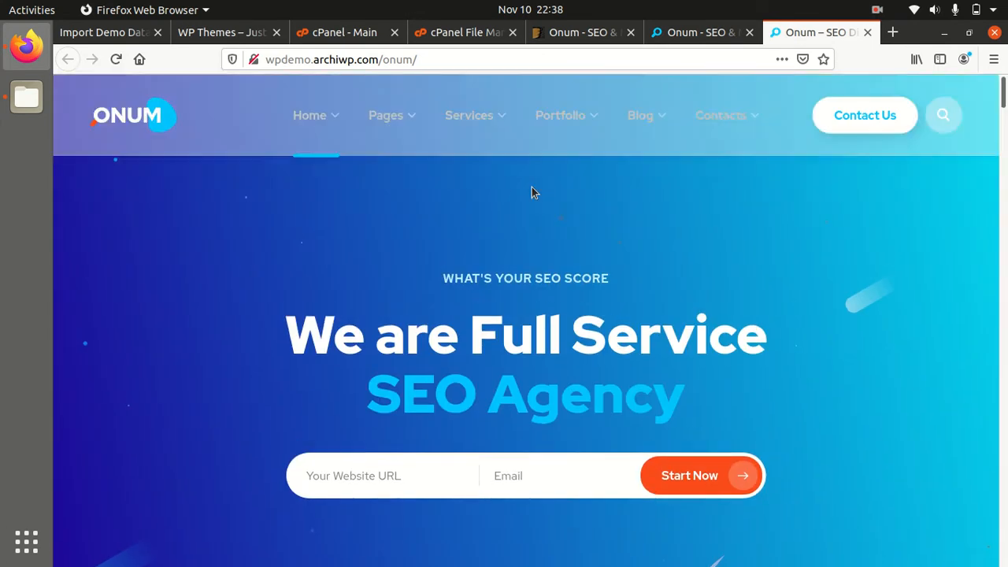
mouse_move(386, 129)
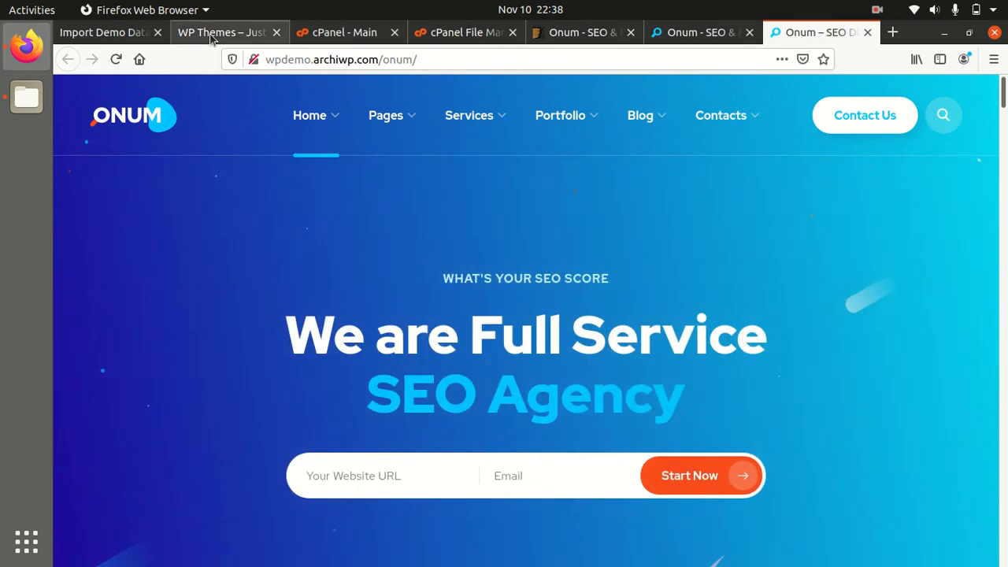
- Return to the Import Demo Data page and install the Home 1 demo
click(197, 33)
click(122, 33)
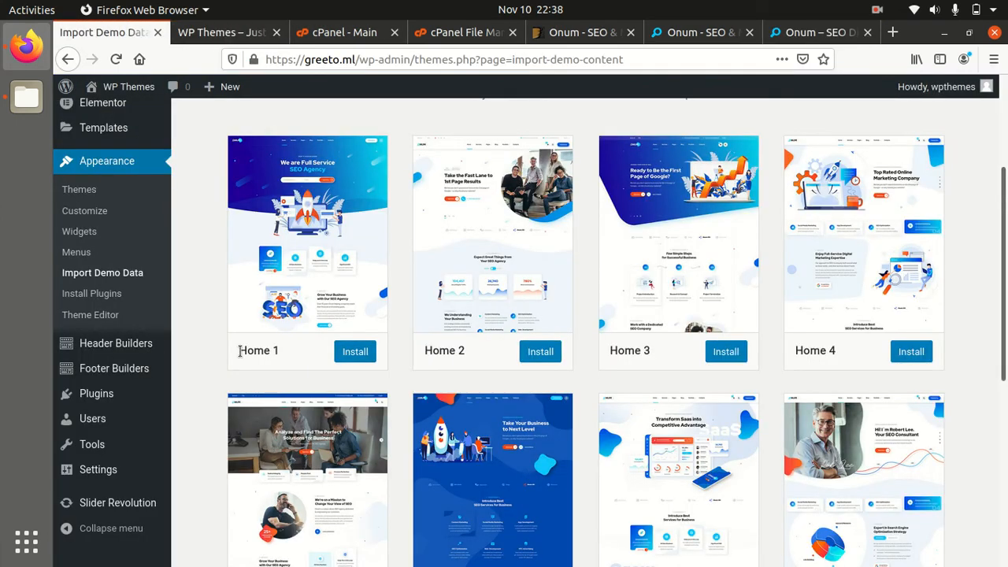
click(348, 354)
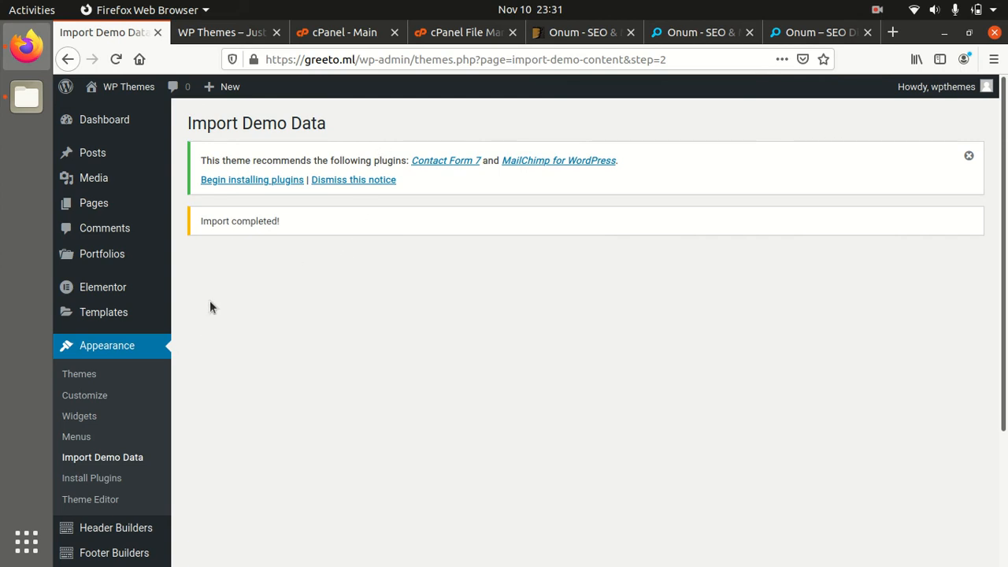
- Open the list of all pages in the WordPress admin and look through the imported pages
mouse_move(91, 206)
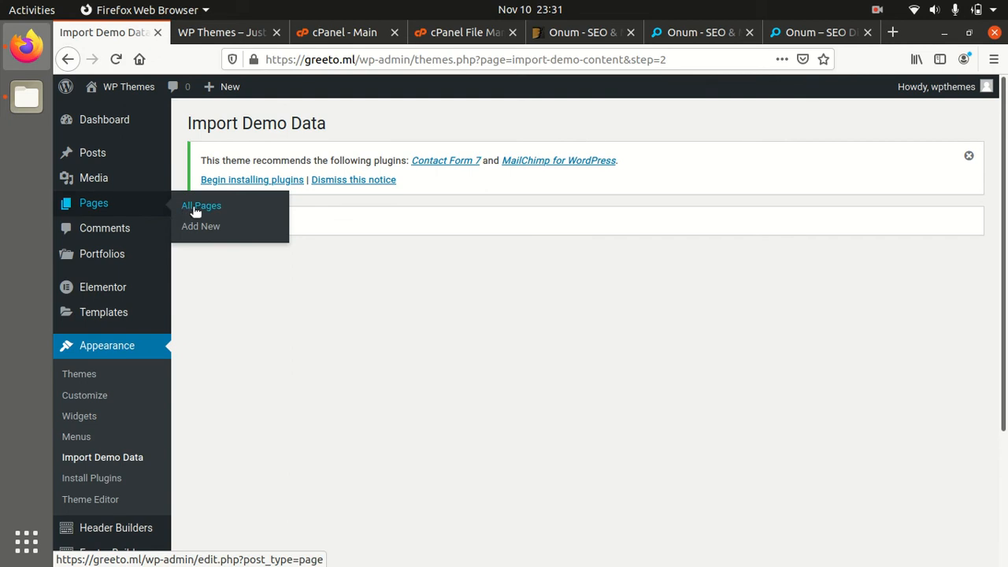
click(212, 208)
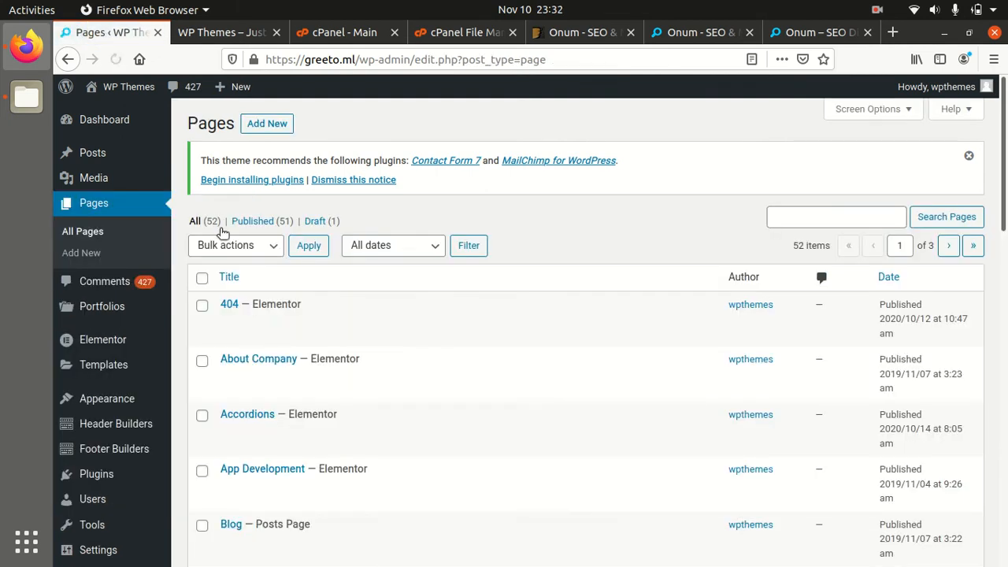
scroll(308, 300, down, 3)
scroll(307, 300, down, 3)
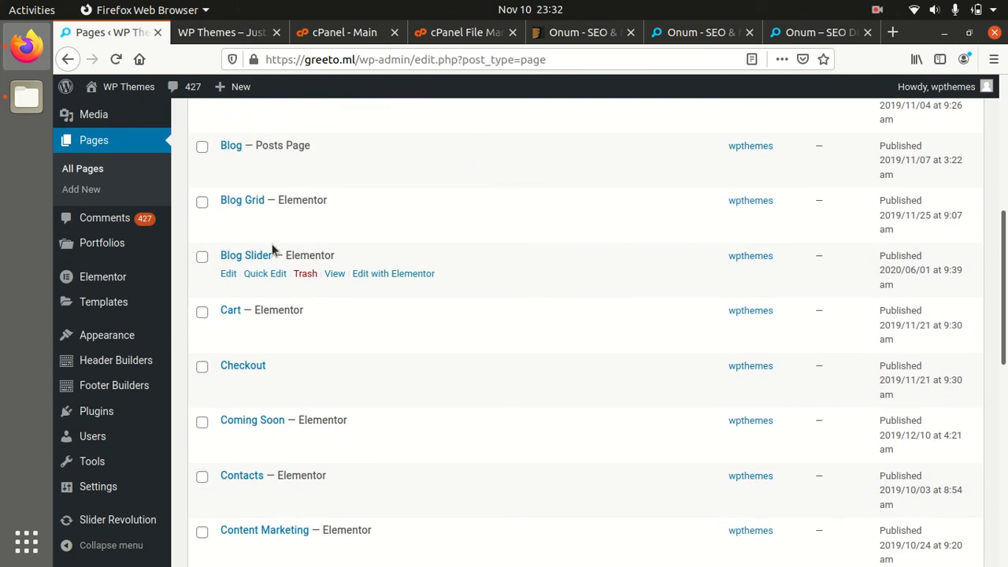
scroll(352, 260, down, 3)
scroll(352, 260, down, 1)
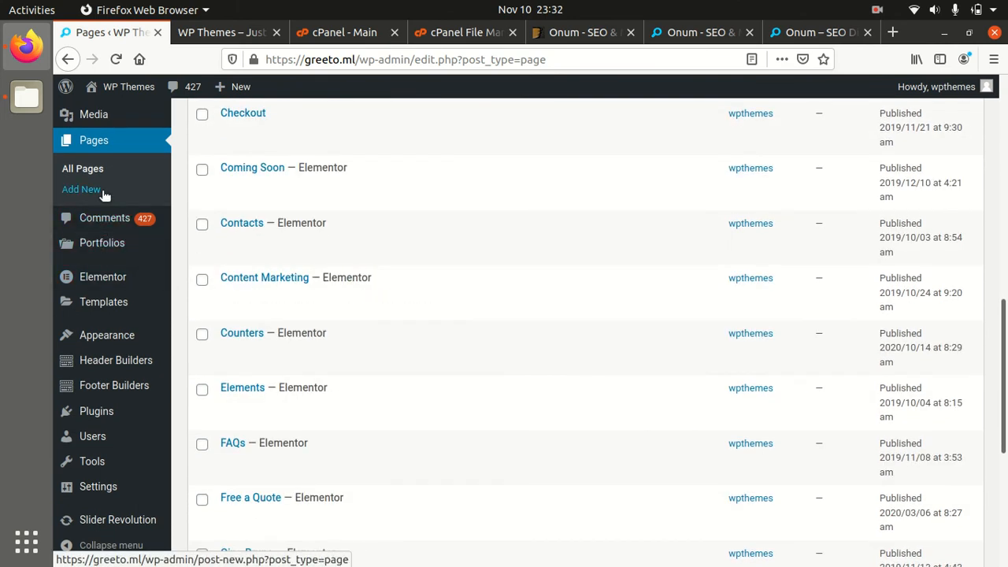
- Open the list of all posts and look through the imported blog posts
scroll(108, 199, up, 2)
mouse_move(92, 153)
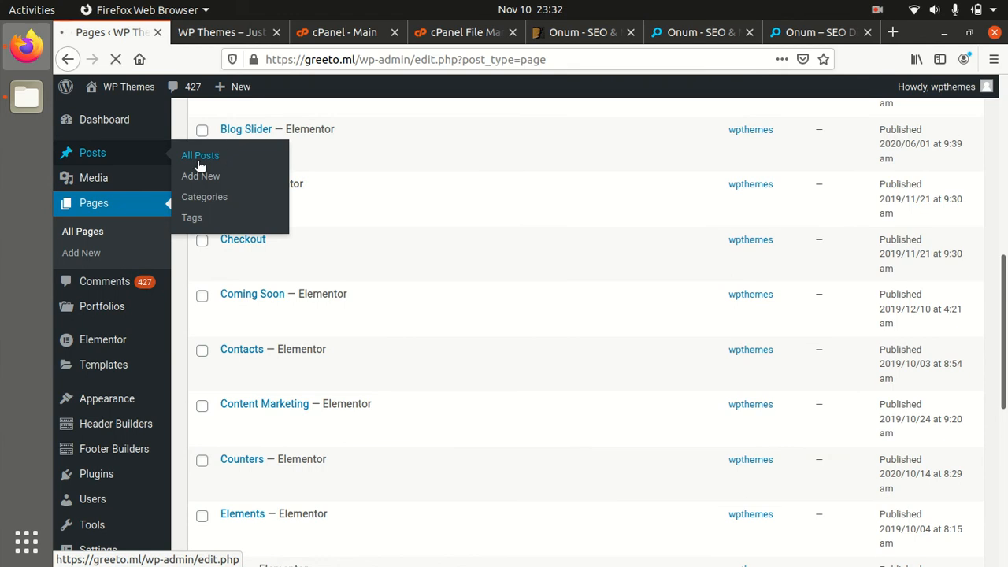
scroll(347, 292, down, 3)
scroll(362, 289, down, 2)
scroll(361, 292, up, 3)
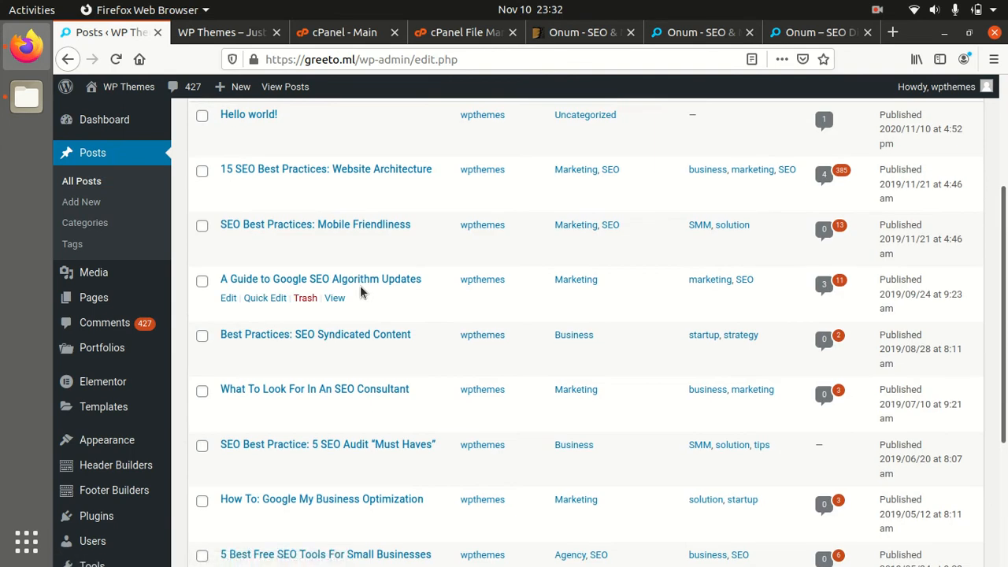
scroll(361, 292, up, 1)
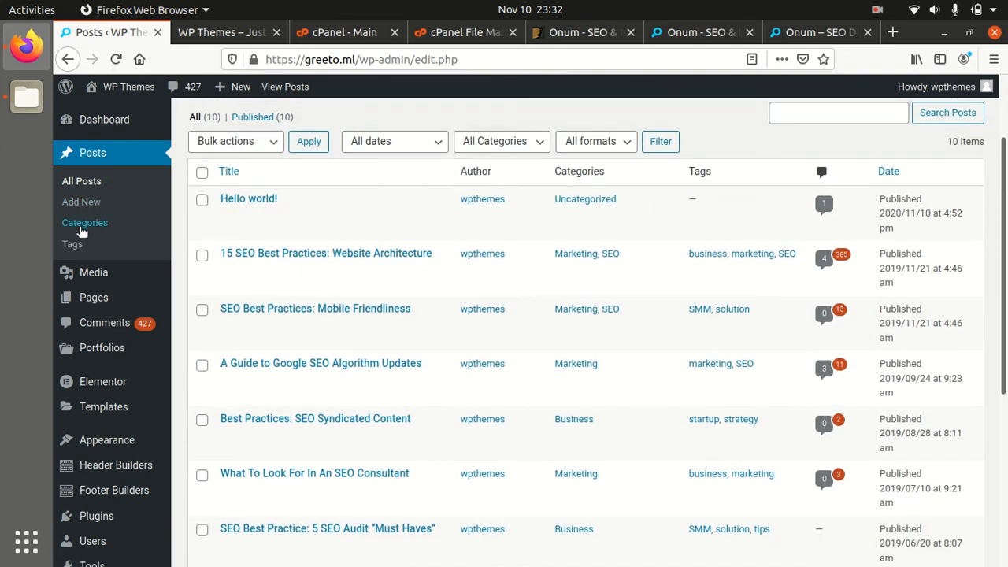
- Open the Media Library in the WordPress admin and look through the imported images
scroll(75, 252, up, 2)
mouse_move(78, 273)
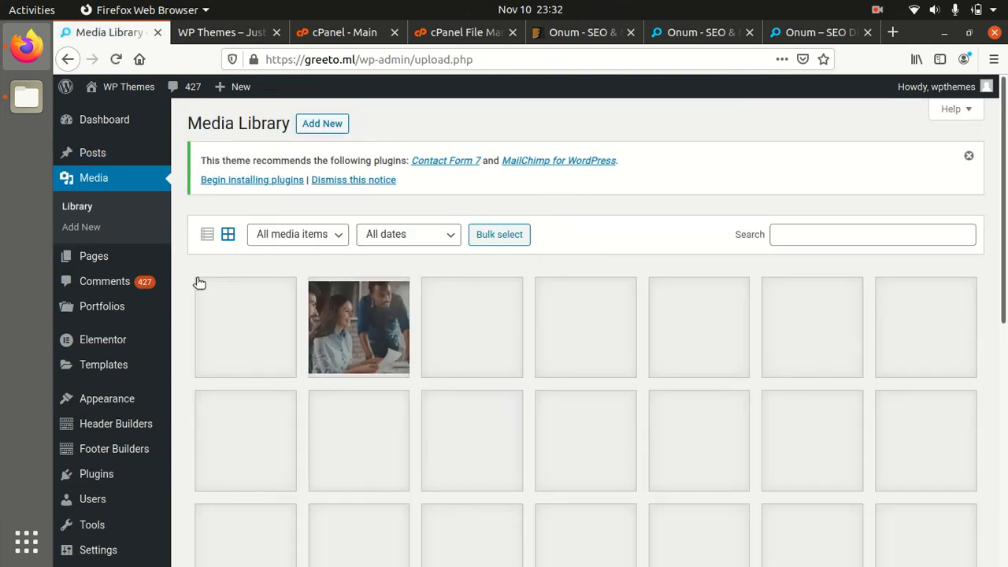
scroll(398, 277, down, 5)
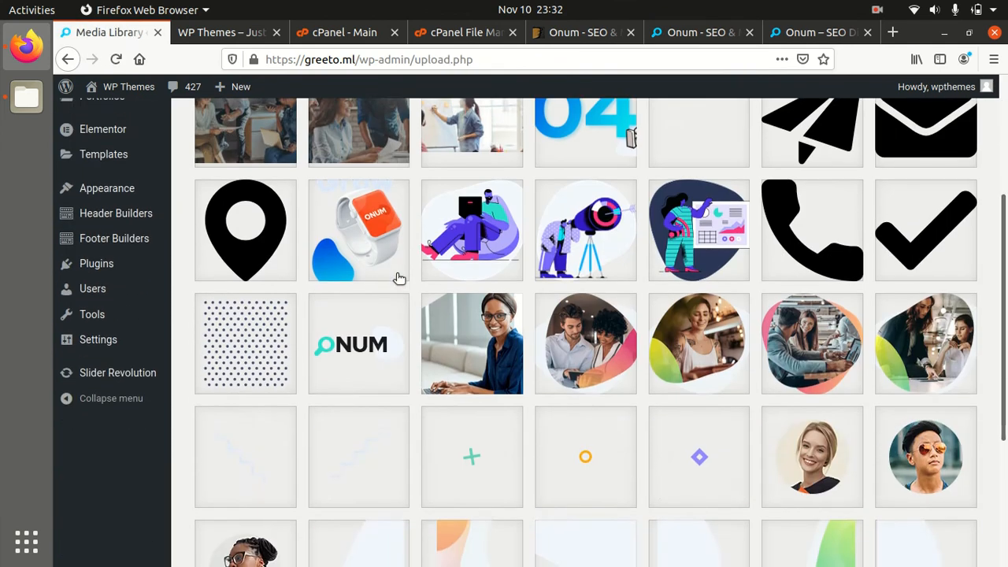
scroll(399, 277, down, 3)
scroll(400, 277, up, 8)
scroll(819, 386, down, 3)
scroll(484, 322, down, 2)
scroll(393, 303, up, 5)
scroll(393, 303, up, 3)
- Open the greeto.ml front page in a new tab and look over its hero, service cards and navigation
mouse_move(103, 89)
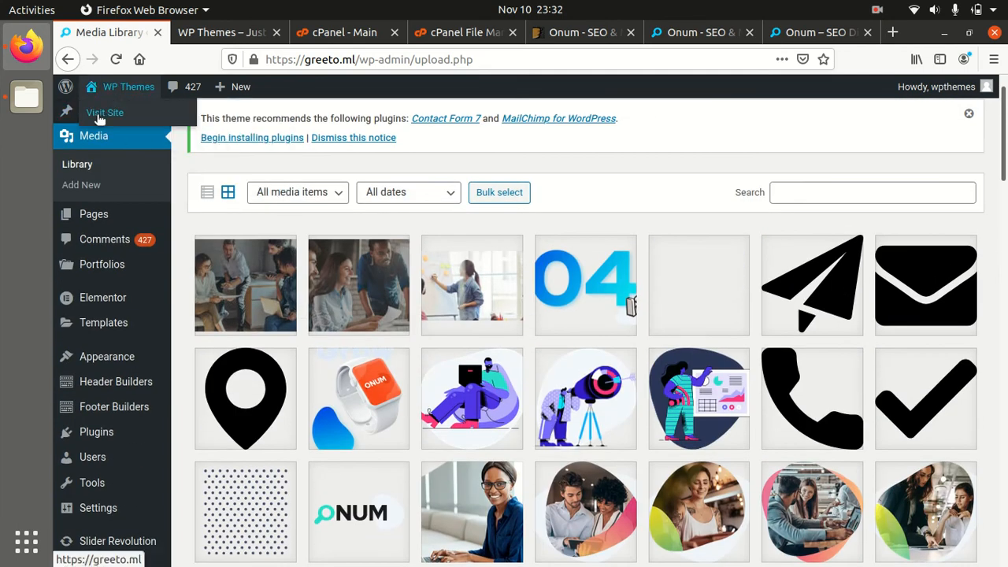
middle_click(100, 116)
click(206, 35)
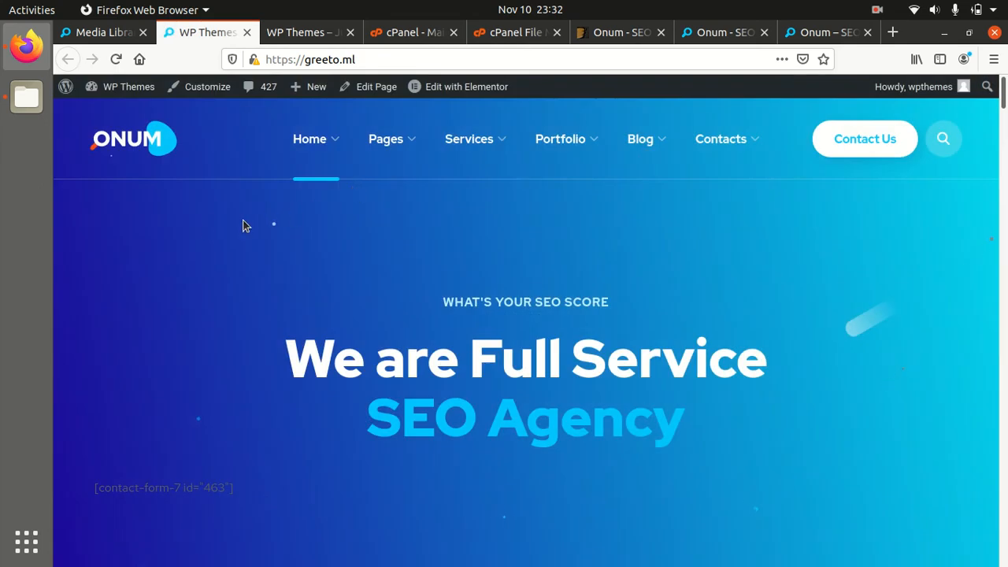
scroll(282, 234, down, 10)
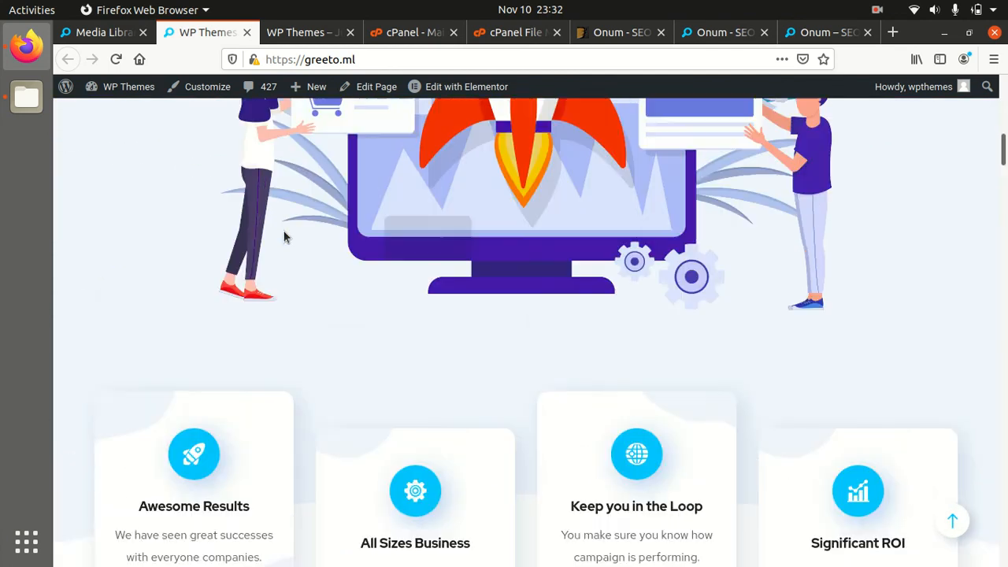
scroll(285, 237, up, 10)
scroll(285, 237, up, 3)
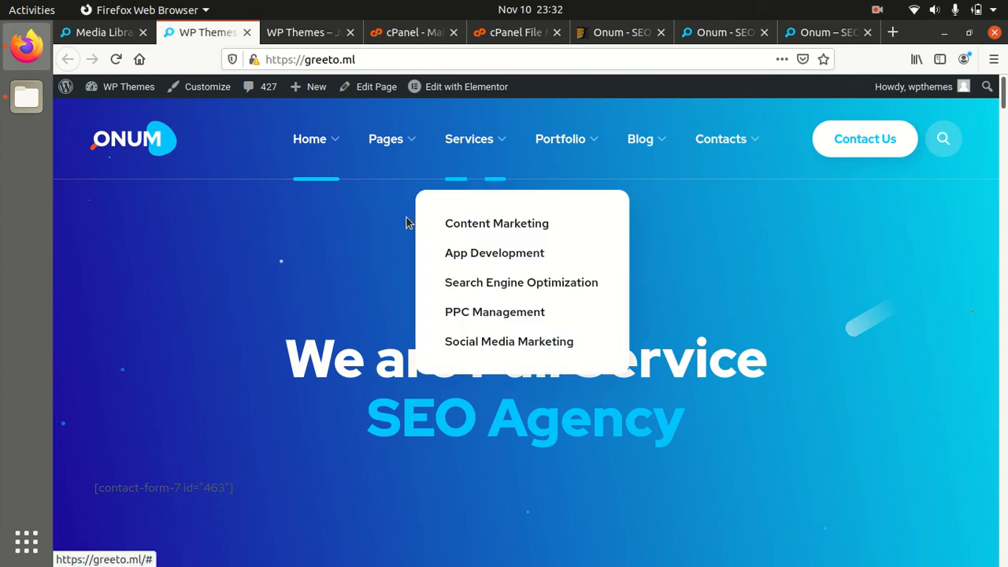
scroll(320, 251, down, 5)
scroll(320, 252, down, 8)
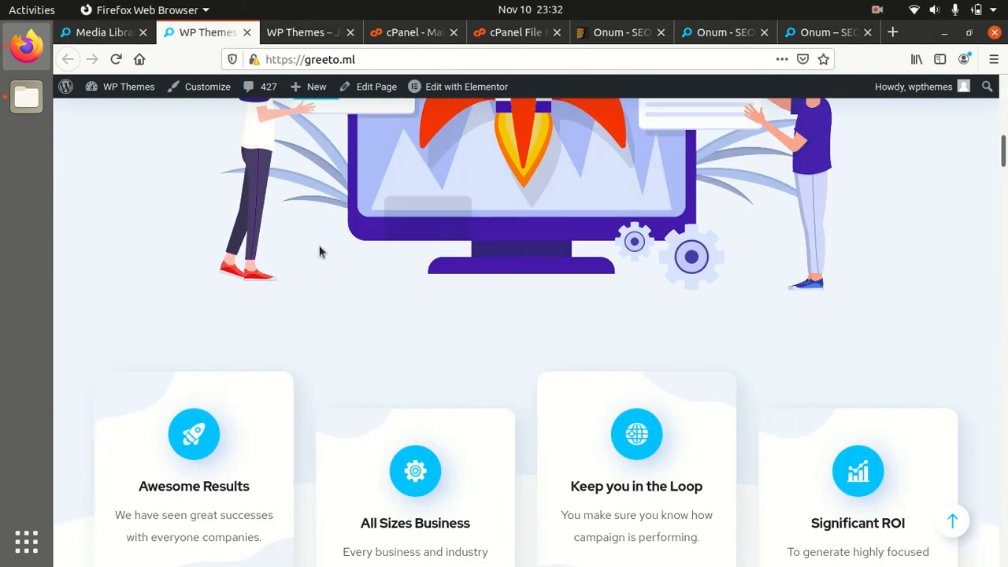
scroll(222, 250, up, 3)
scroll(221, 250, up, 1)
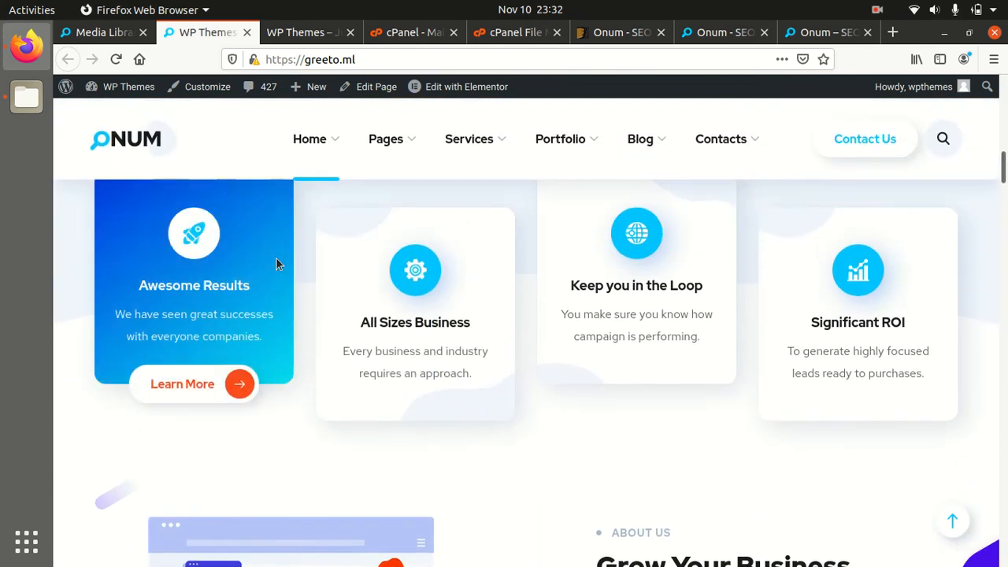
- Open the Digital Agency home page variant on greeto.ml and look through its services and about sections
mouse_move(303, 140)
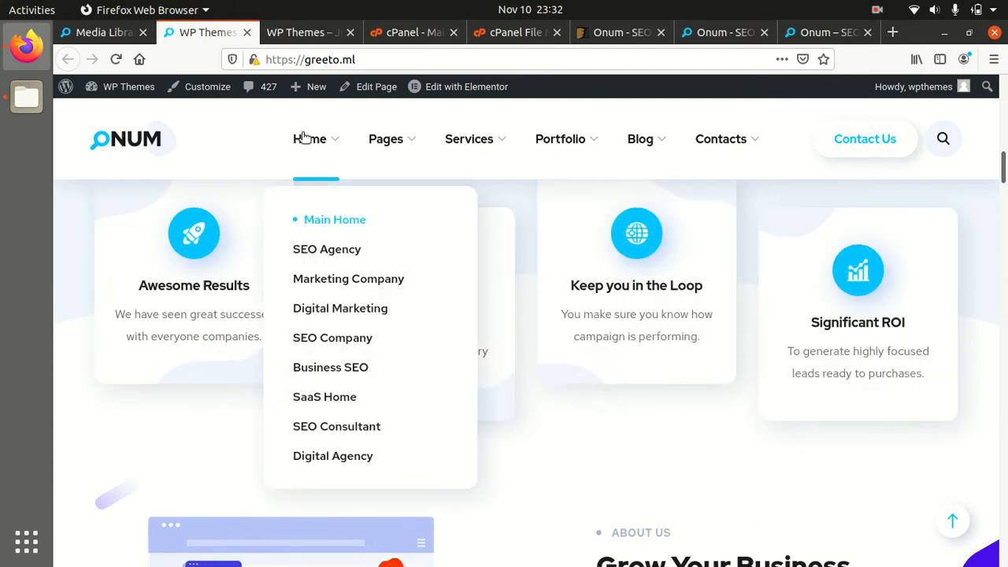
click(331, 458)
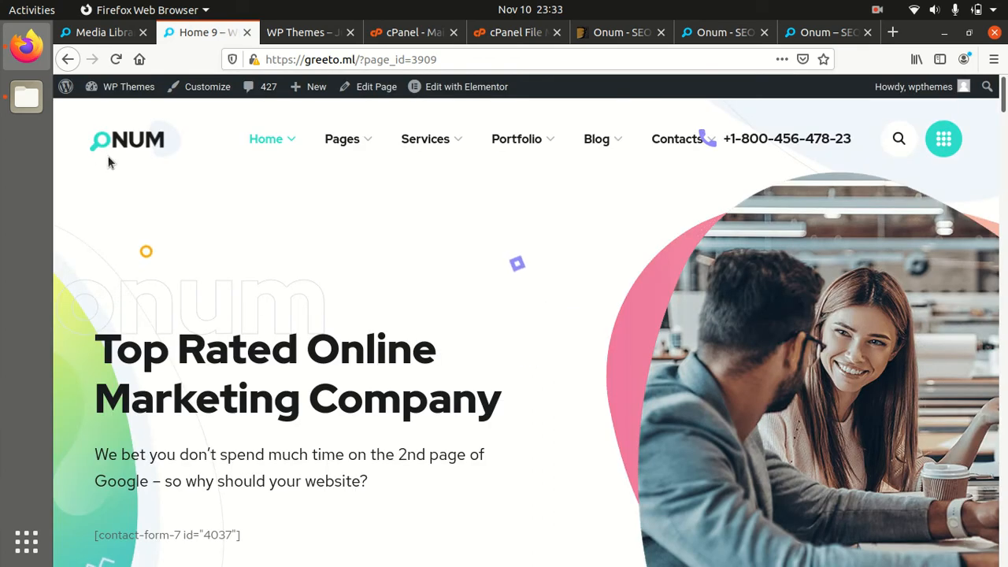
scroll(443, 262, down, 8)
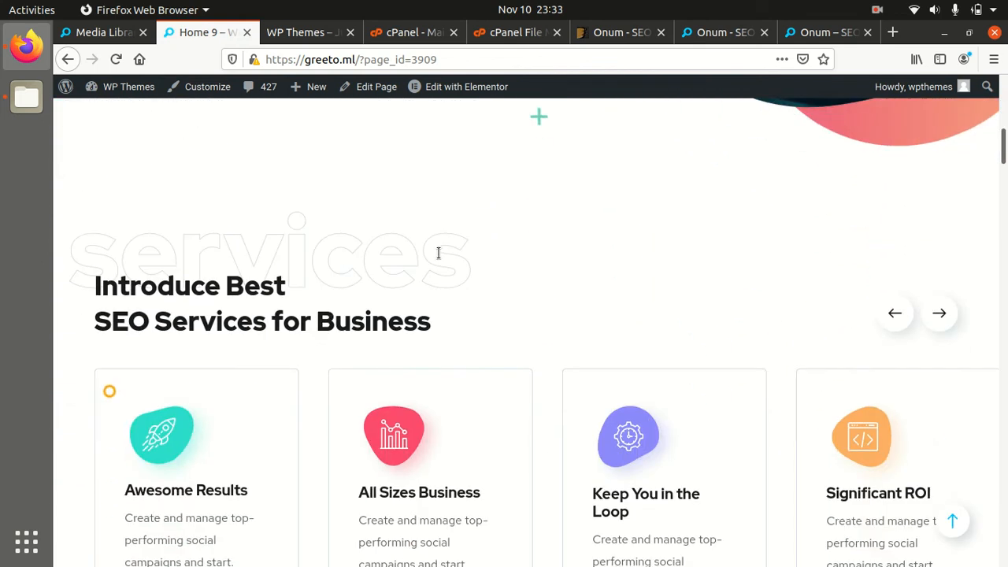
scroll(438, 252, down, 3)
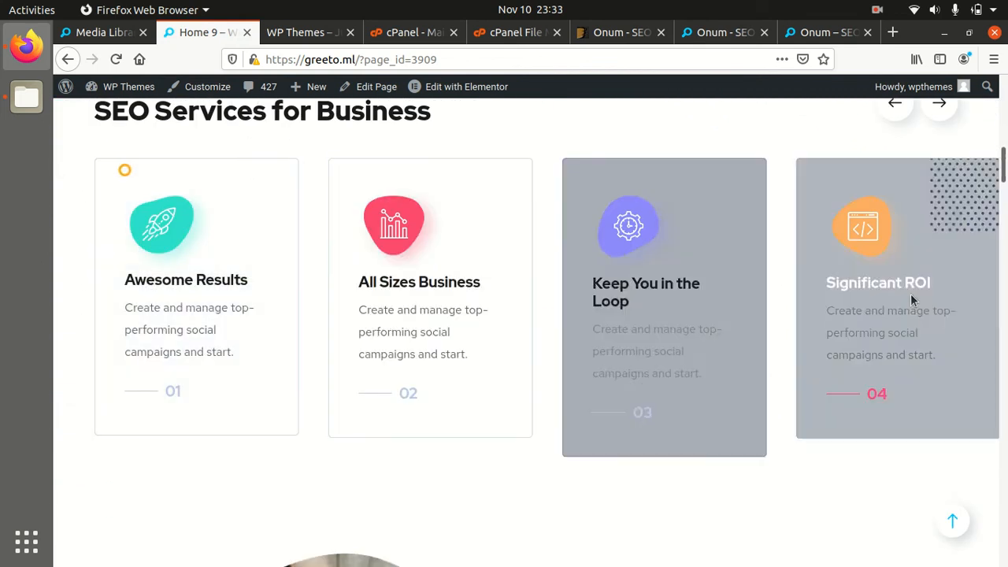
scroll(862, 299, down, 5)
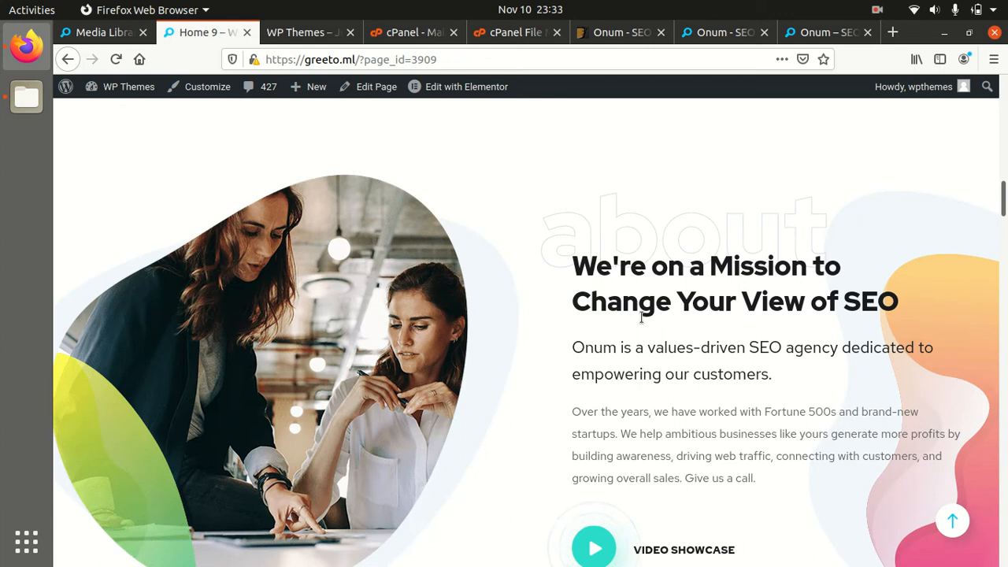
scroll(735, 315, down, 9)
scroll(735, 319, down, 5)
scroll(735, 319, up, 4)
scroll(735, 315, up, 12)
scroll(373, 396, up, 7)
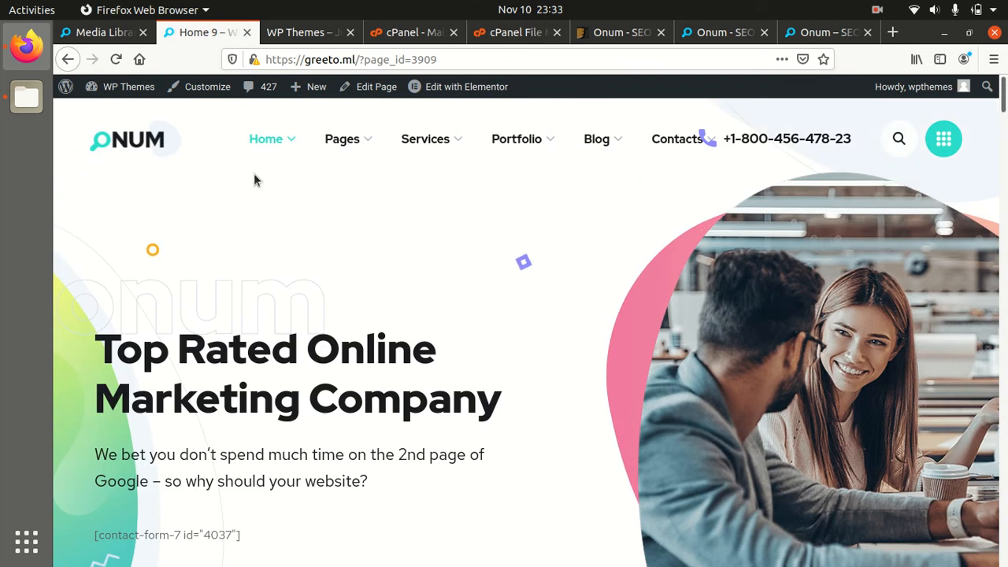
- Return to the Main Home page, then open the Content Marketing service page and look it over
mouse_move(282, 142)
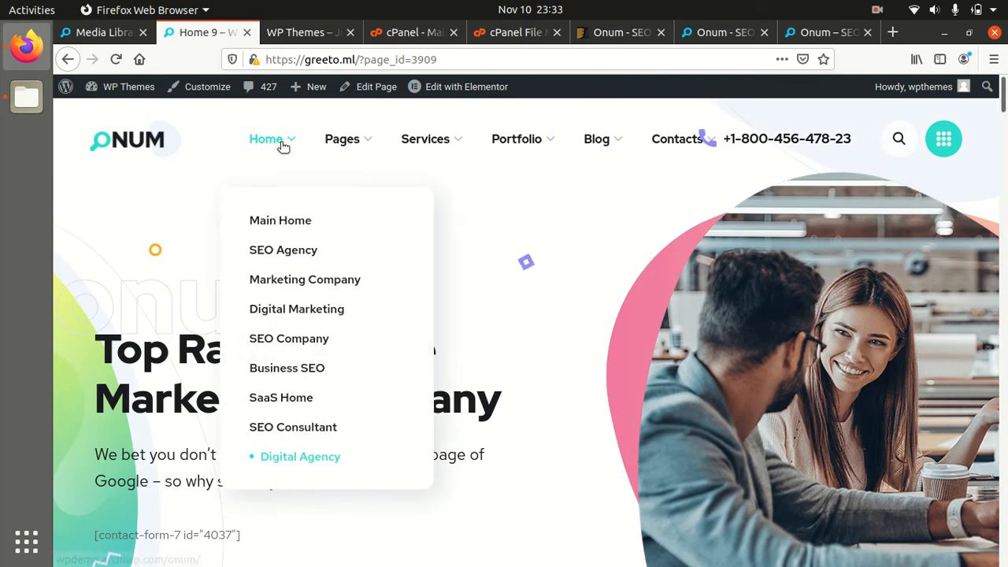
click(281, 225)
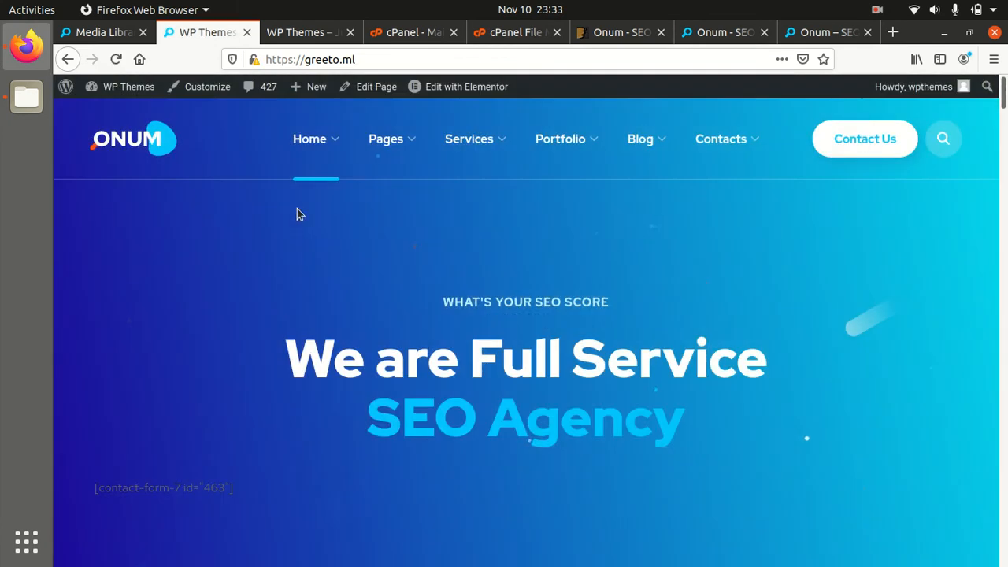
mouse_move(378, 154)
mouse_move(463, 143)
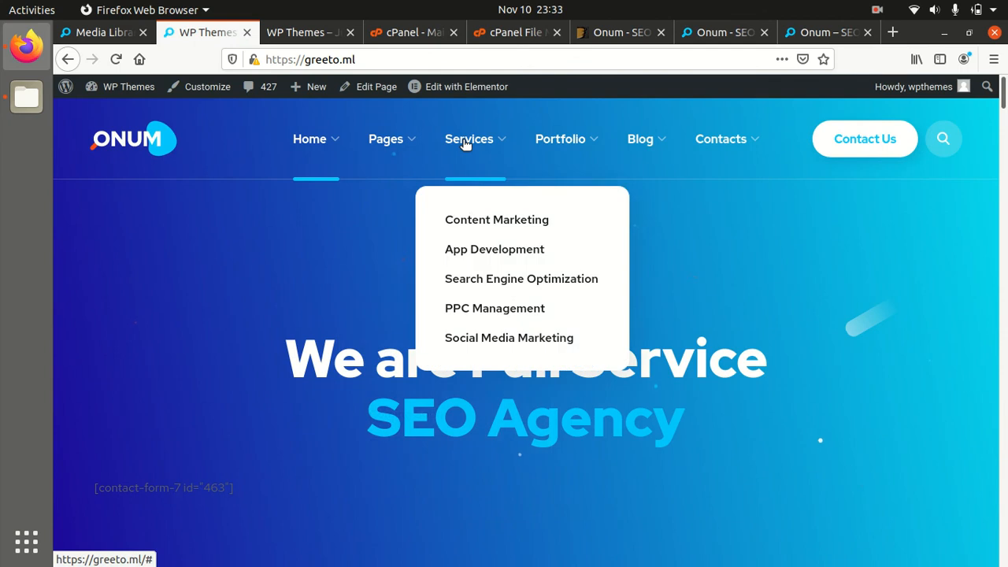
click(470, 222)
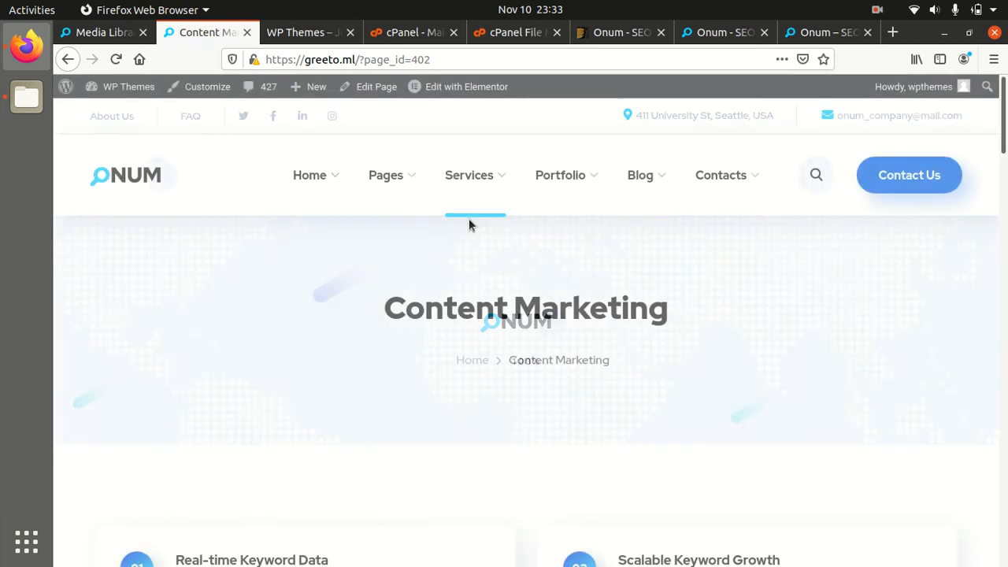
scroll(468, 218, down, 9)
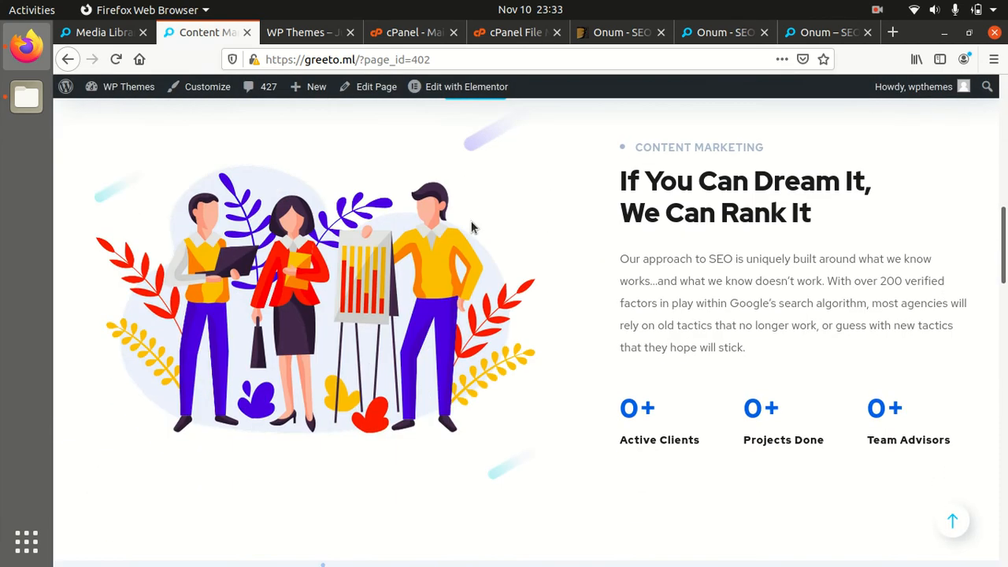
scroll(471, 227, up, 10)
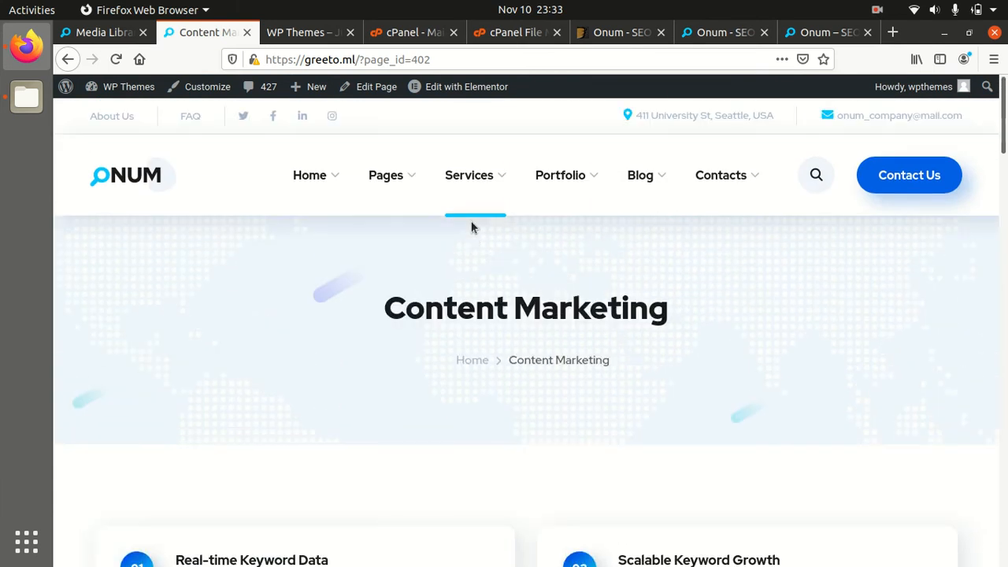
- Go back to the site's home page and examine the unrendered contact form shortcode in the hero section
click(146, 182)
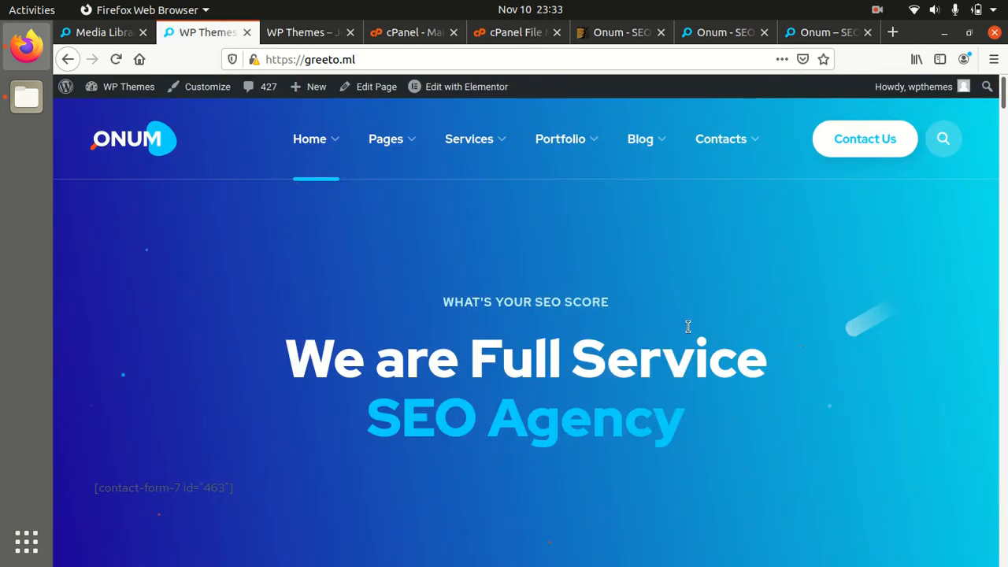
scroll(688, 326, down, 7)
scroll(329, 245, up, 2)
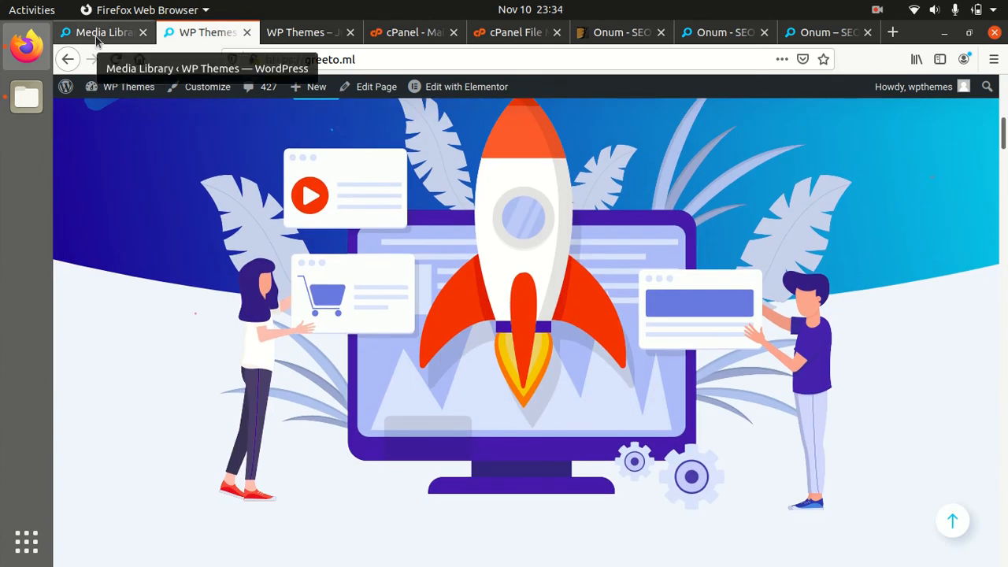
scroll(197, 289, up, 3)
scroll(196, 290, up, 5)
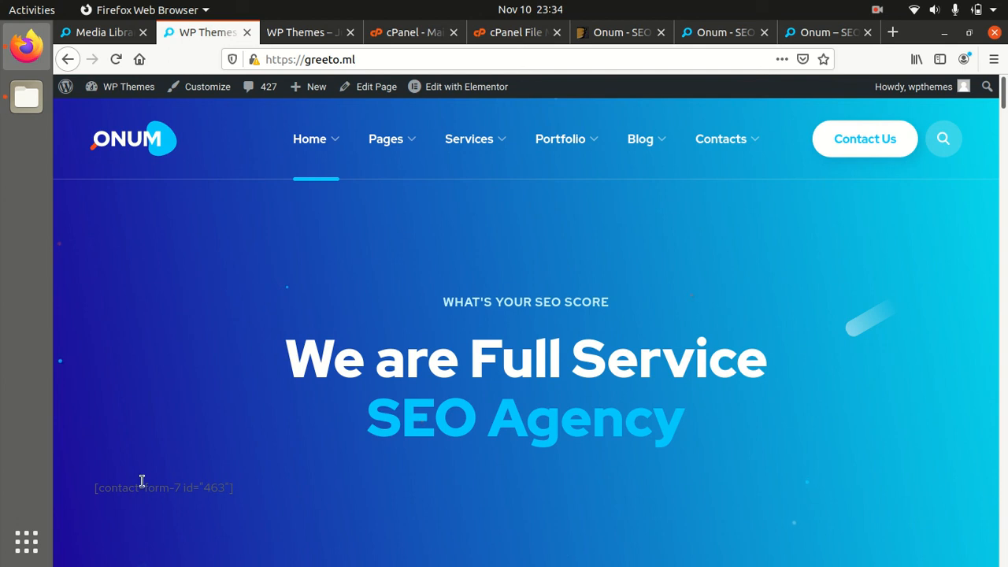
drag(96, 493, 264, 498)
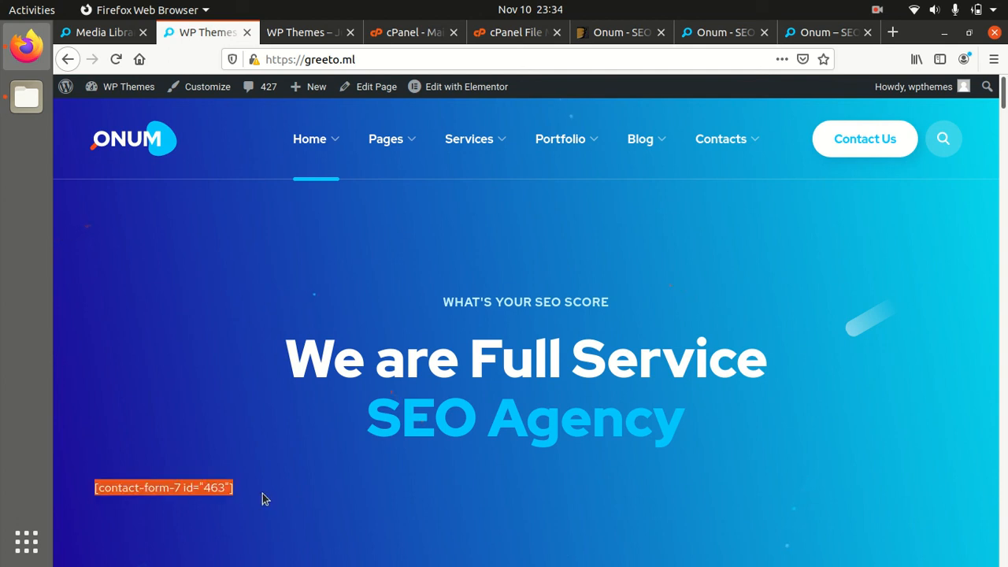
click(217, 367)
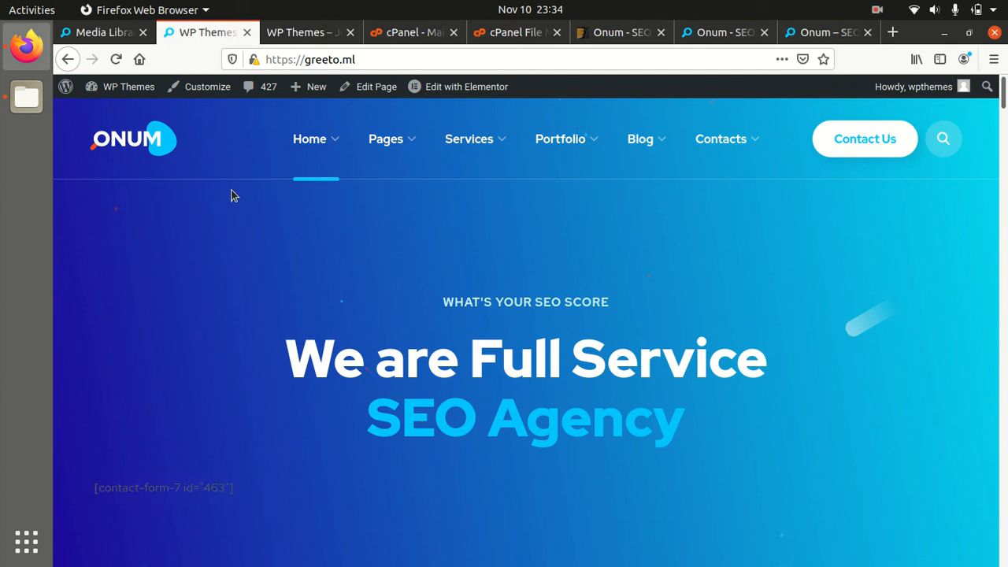
- Compare the hero section's form on the Onum live demo with the same area on the greeto.ml home page
click(803, 33)
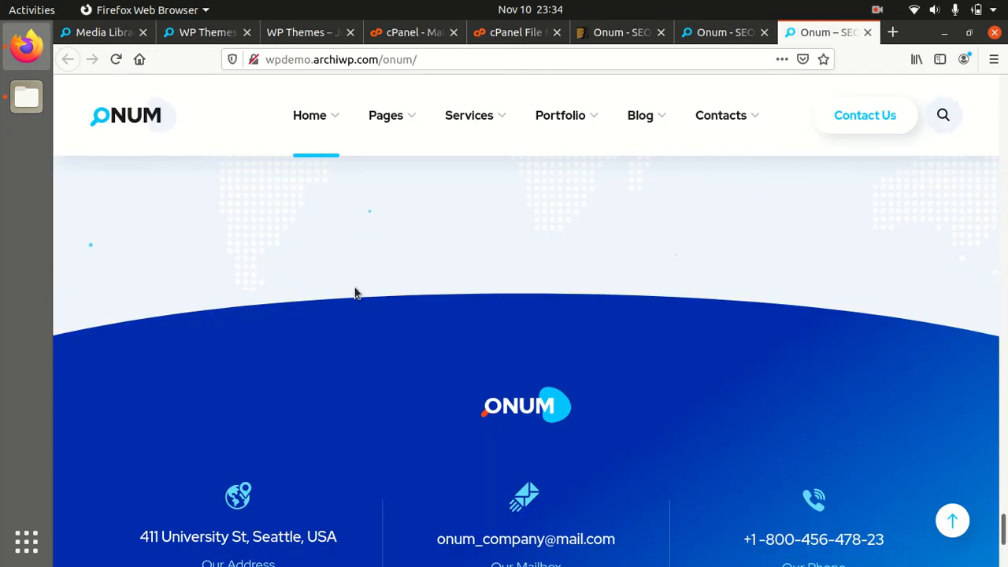
scroll(354, 290, up, 10)
drag(1003, 449, 988, 98)
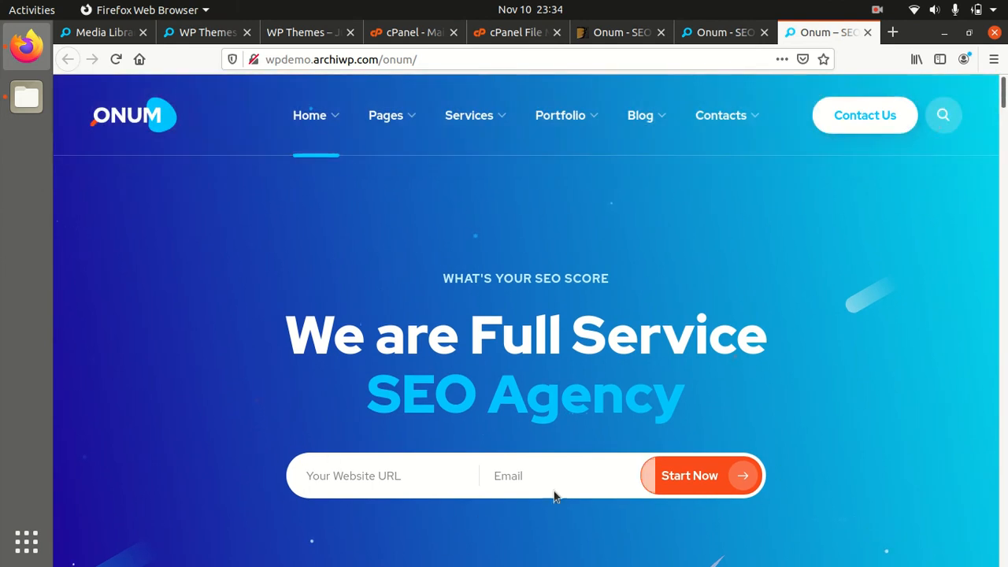
click(191, 36)
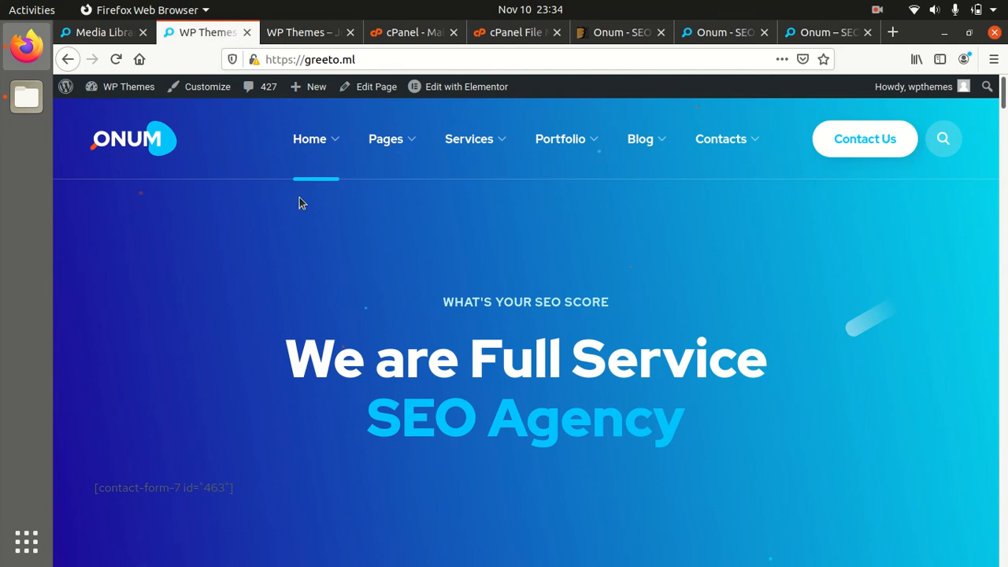
- Return to the WordPress admin, open the theme's recommended plugins installer, and install and activate Contact Form 7
click(118, 33)
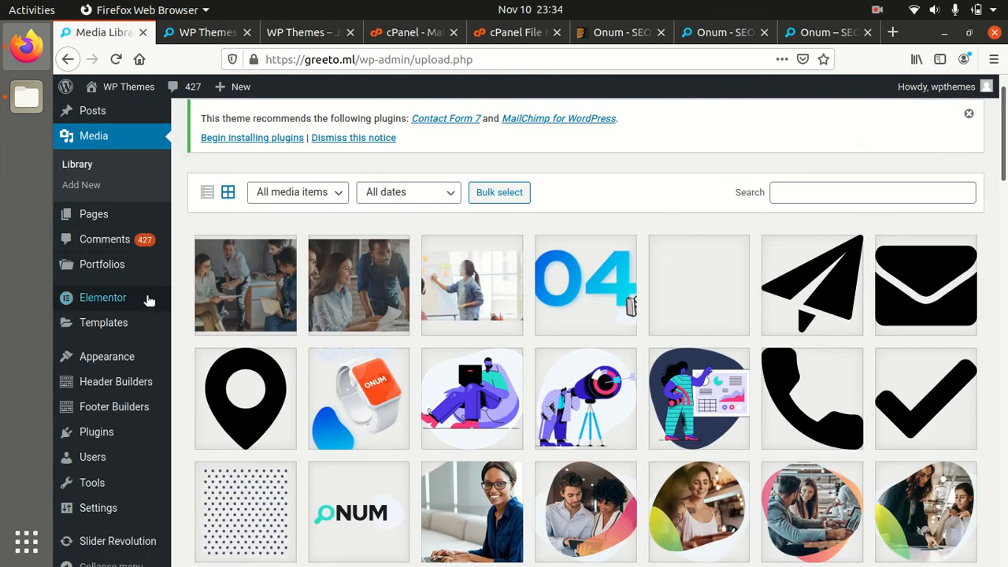
mouse_move(143, 297)
scroll(140, 300, down, 5)
scroll(126, 288, up, 3)
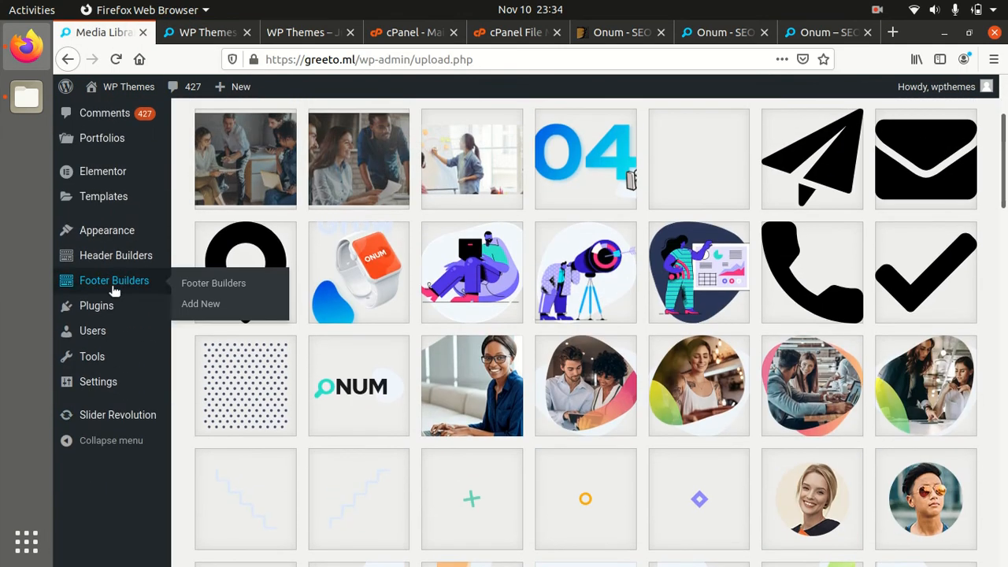
mouse_move(112, 307)
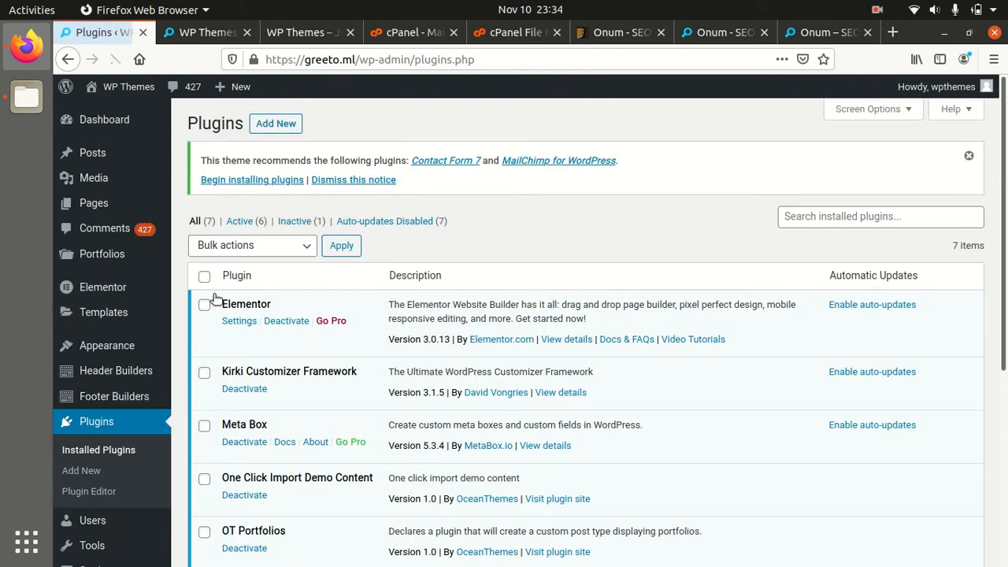
click(253, 181)
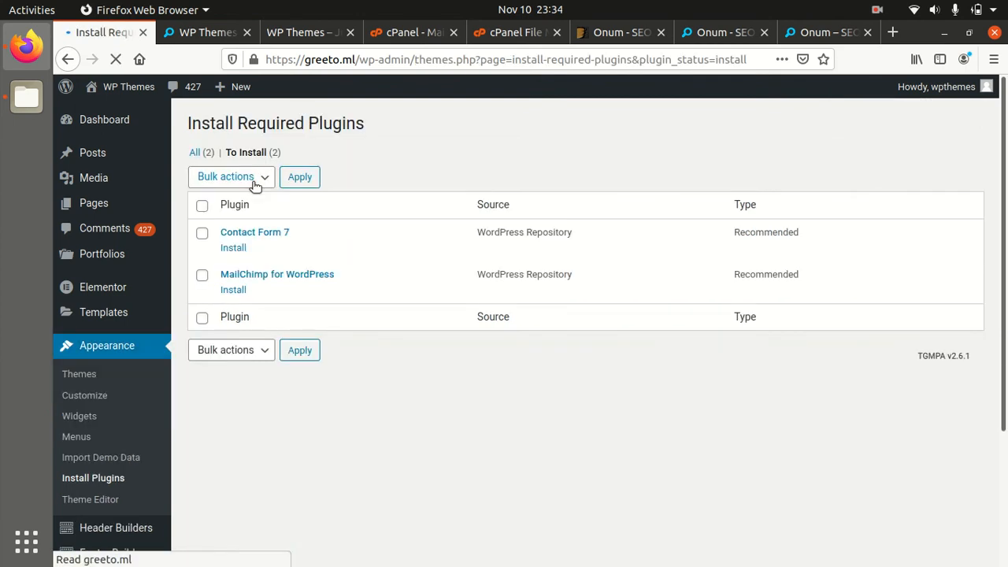
click(231, 249)
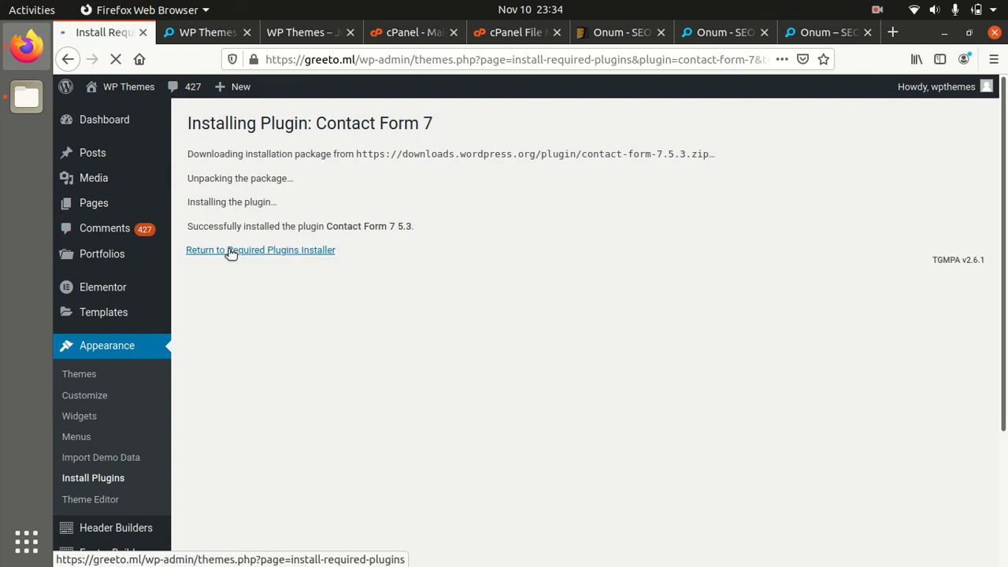
click(233, 250)
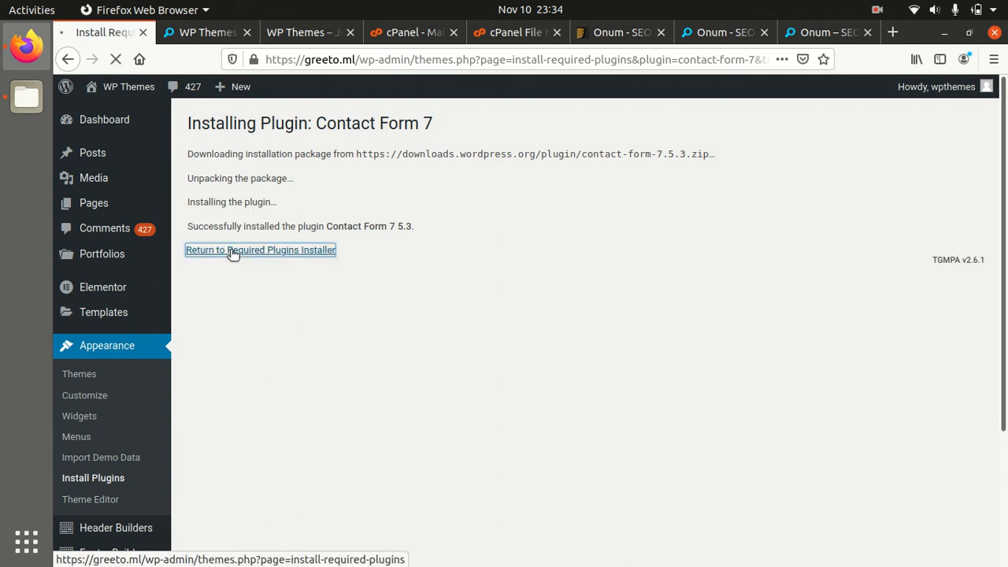
click(233, 250)
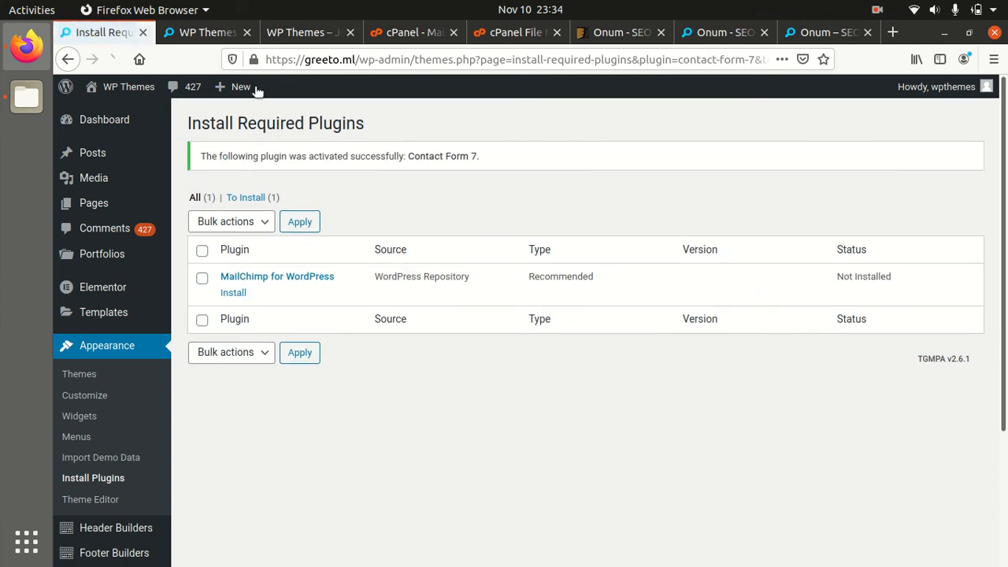
- Reload the greeto.ml home page and check the contact form area in the hero section
click(213, 35)
click(116, 59)
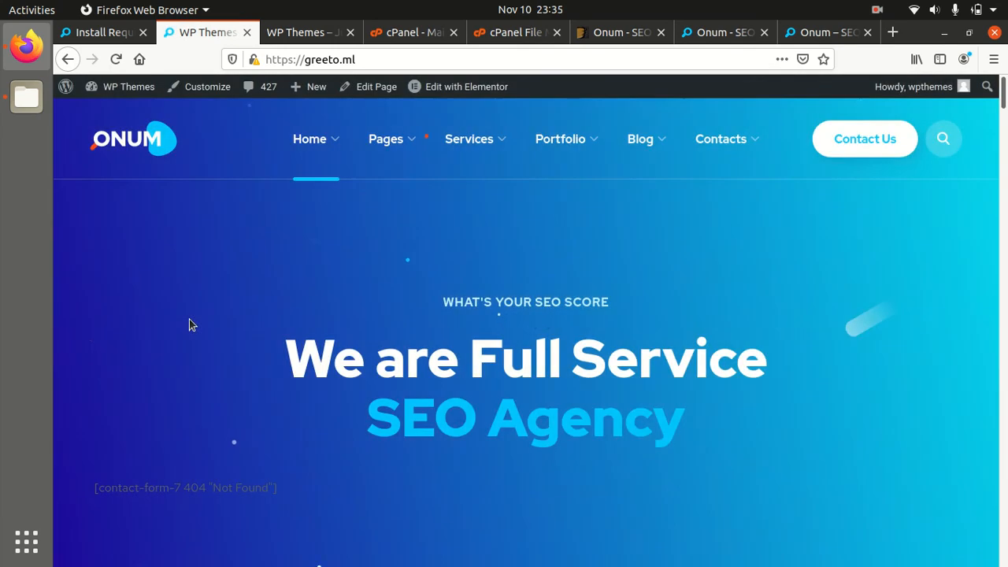
scroll(250, 351, down, 4)
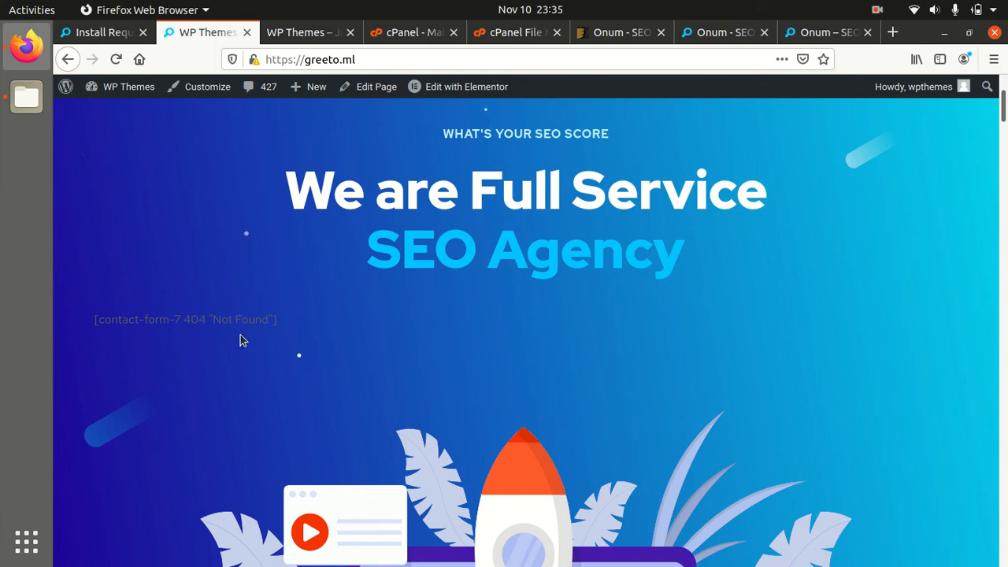
scroll(343, 351, up, 4)
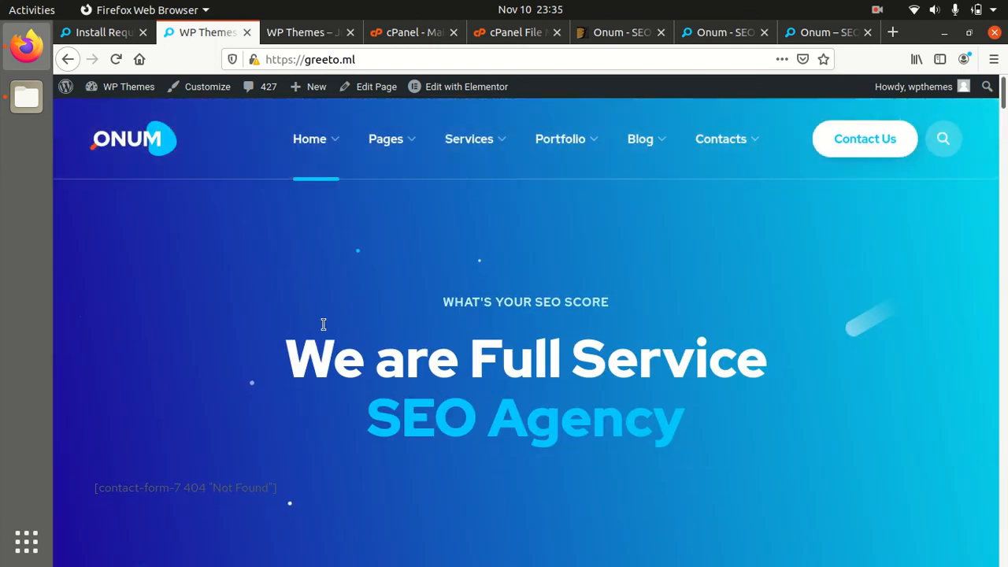
- Look through the home page's feature cards, client logos, services grid and pricing heading, and return to the hero illustration
scroll(490, 311, down, 12)
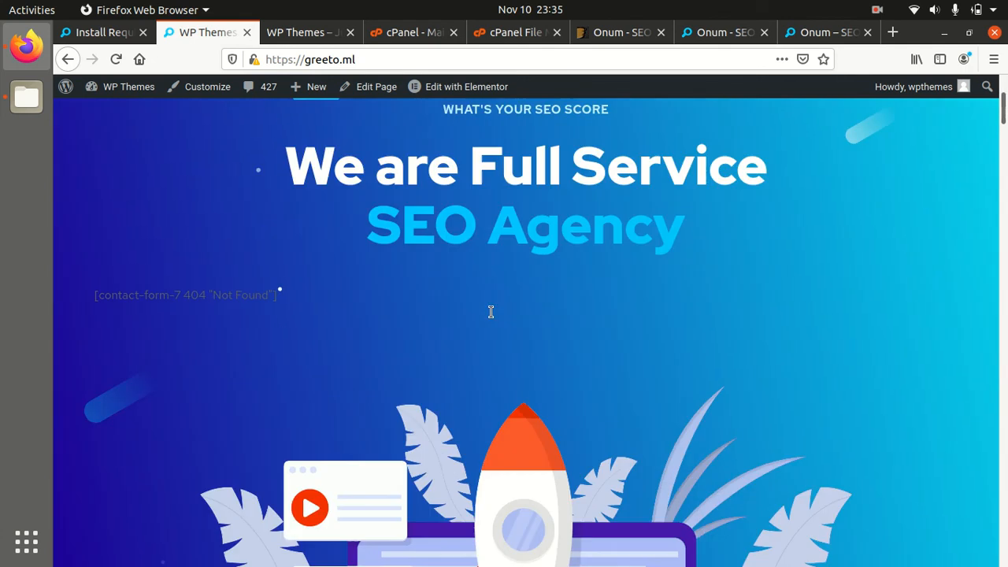
scroll(491, 315, down, 8)
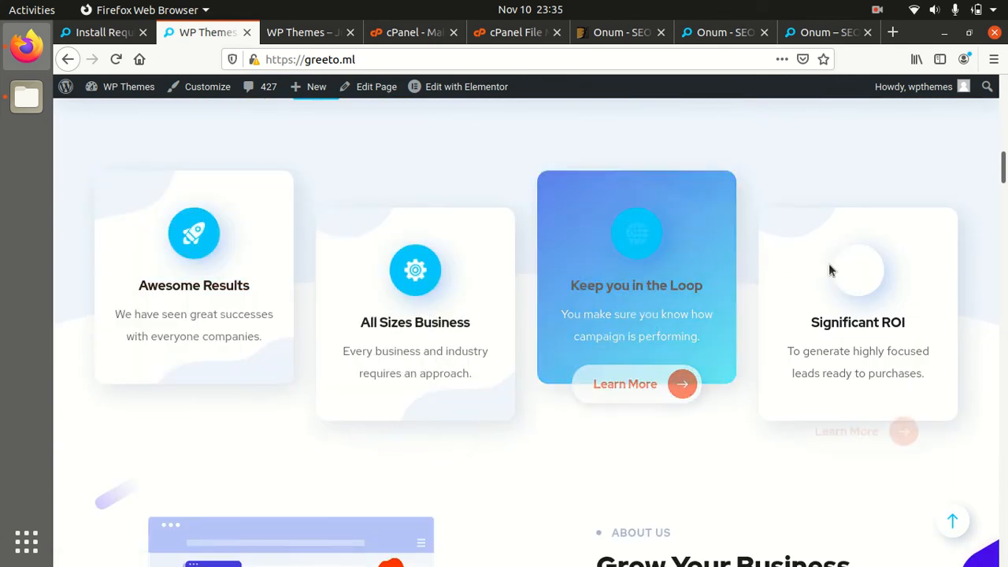
scroll(835, 272, down, 5)
scroll(513, 359, down, 12)
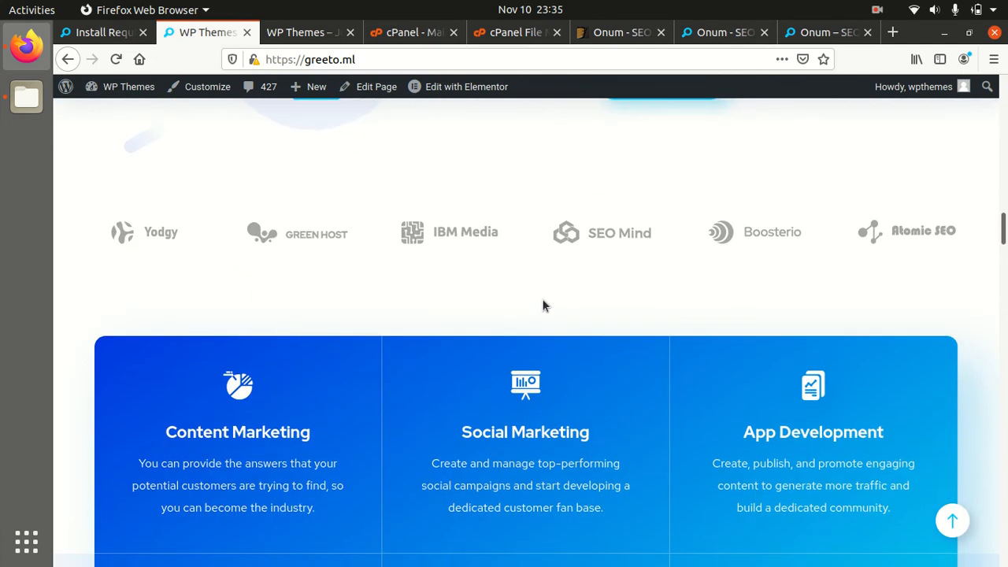
scroll(540, 303, down, 6)
scroll(538, 304, down, 4)
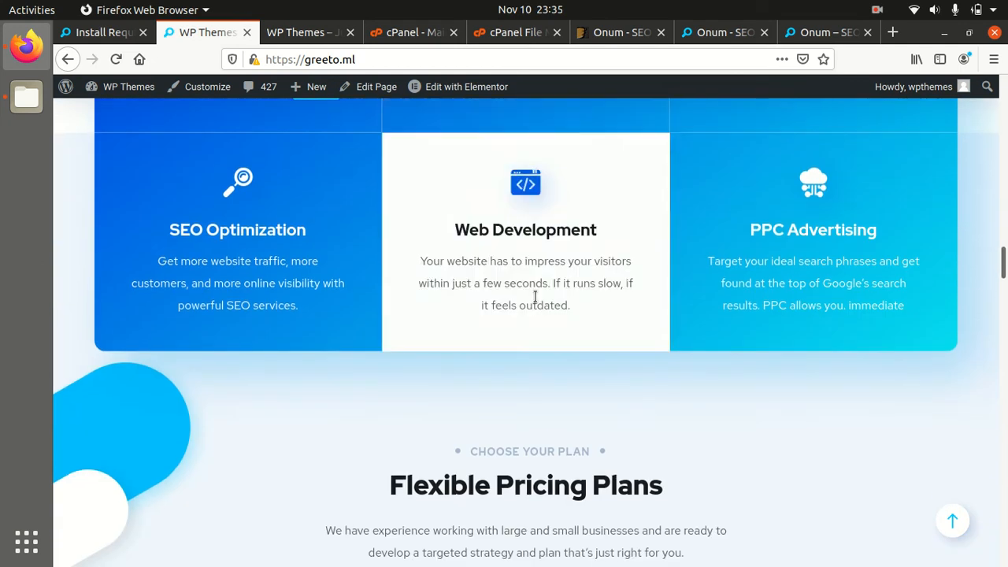
scroll(535, 296, up, 6)
scroll(534, 296, up, 10)
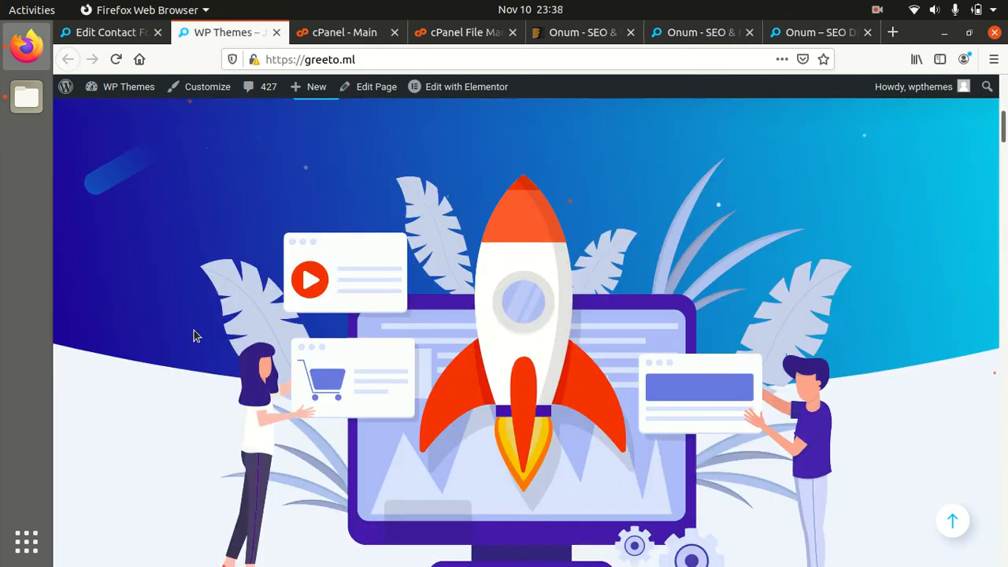
- Return to the WordPress admin, open the theme customizer, and view the General options
click(110, 35)
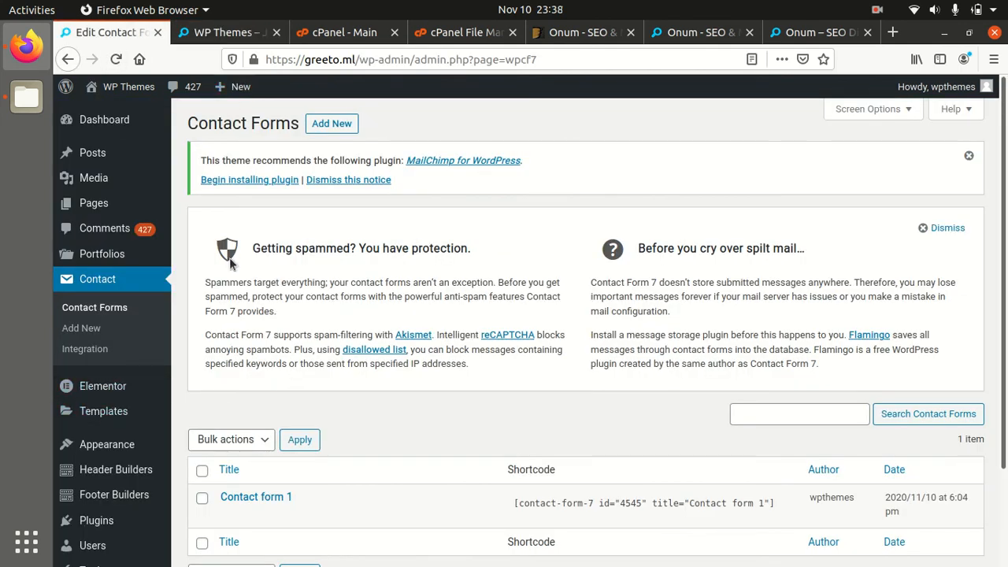
mouse_move(100, 446)
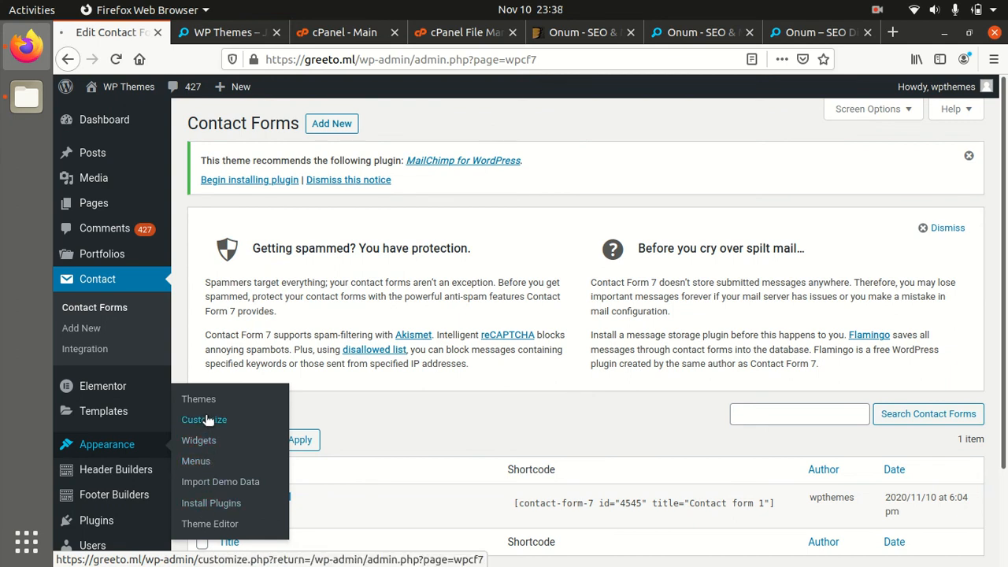
click(207, 421)
scroll(189, 401, down, 3)
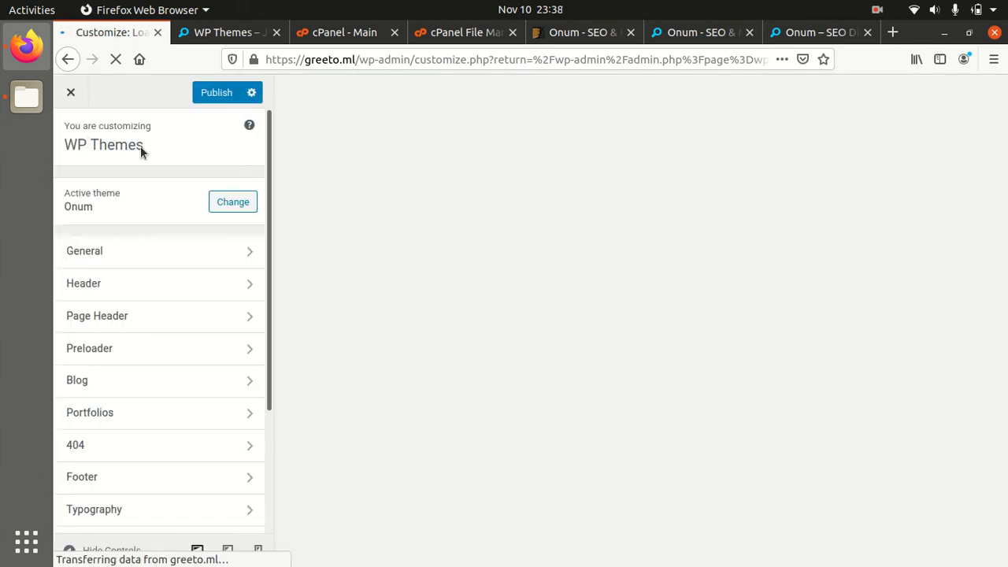
click(115, 259)
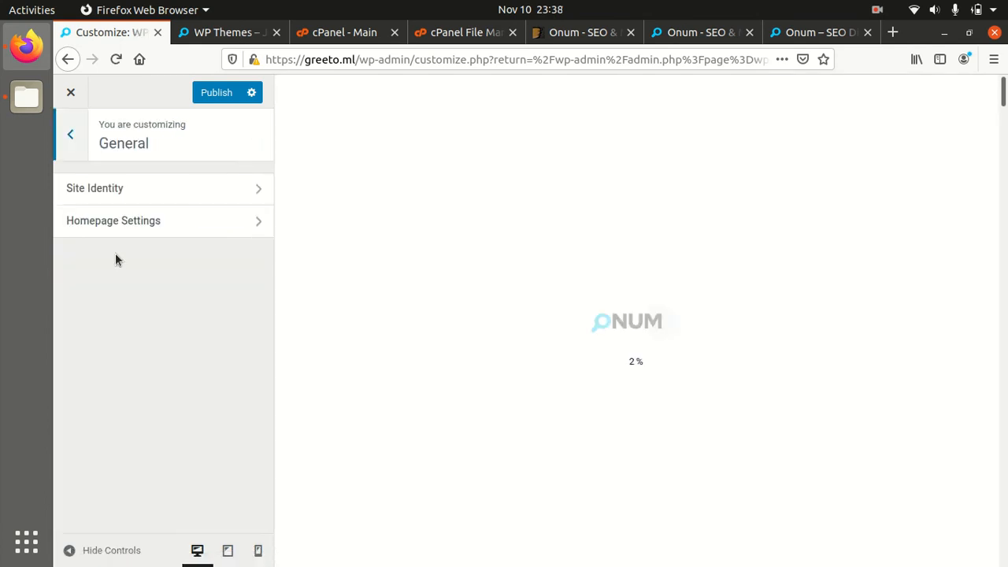
click(72, 135)
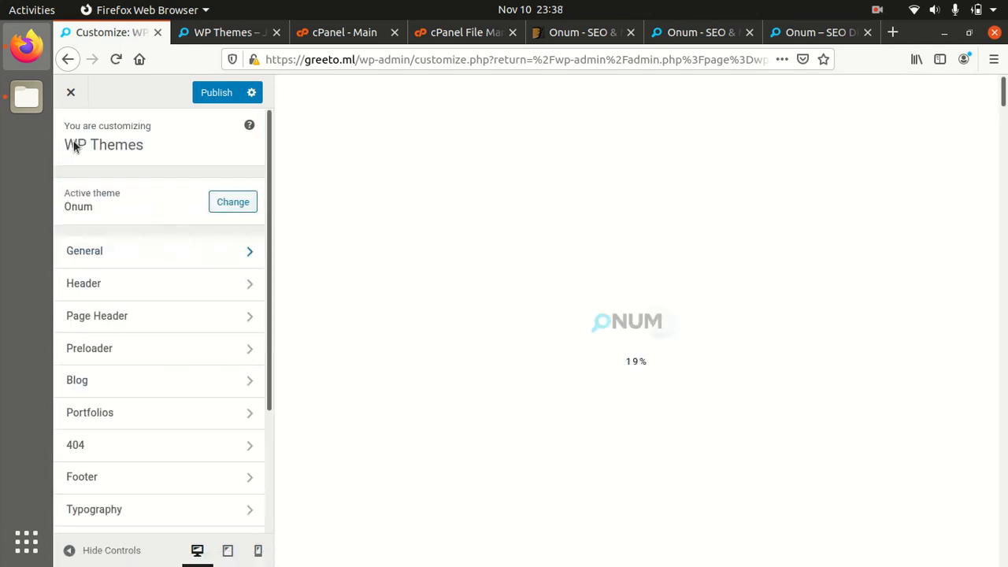
- View the customizer's Header options, look over the full list of theme settings, and close the customizer
click(124, 290)
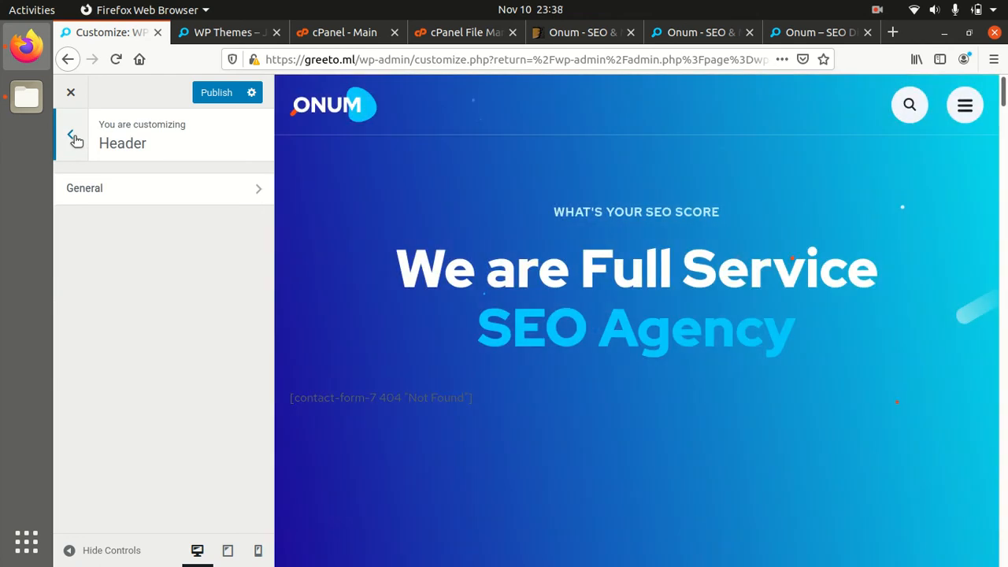
click(72, 135)
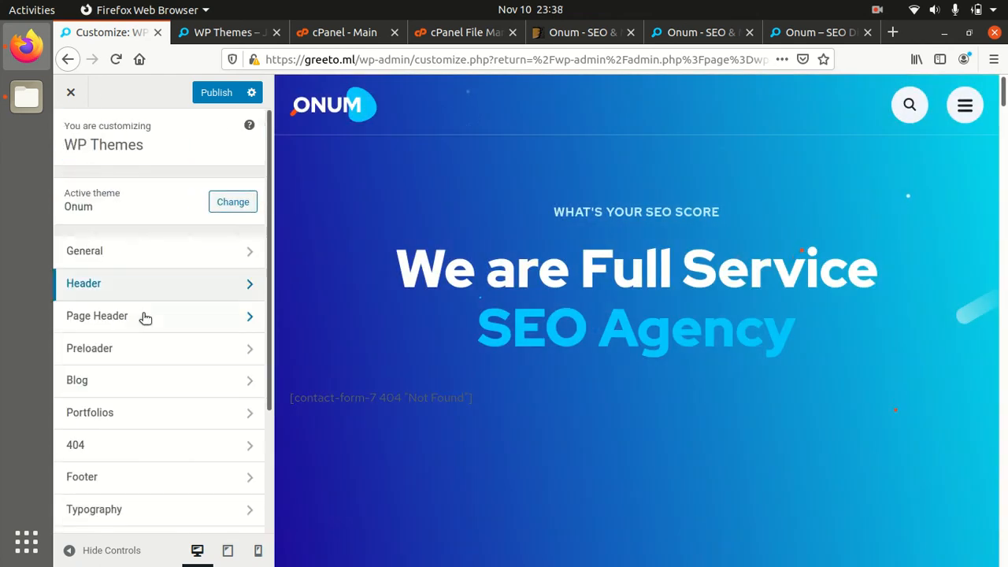
scroll(162, 347, down, 3)
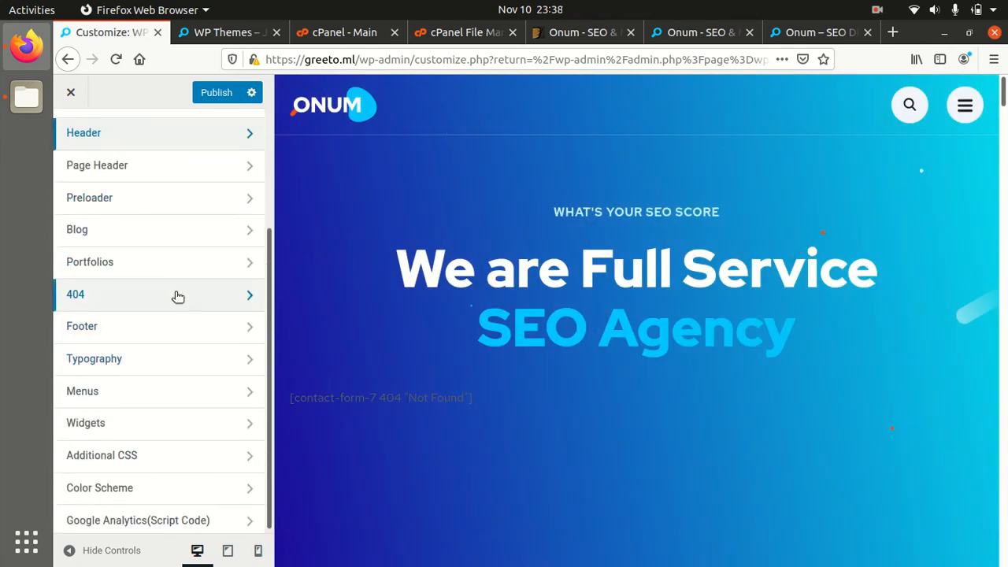
scroll(135, 437, up, 3)
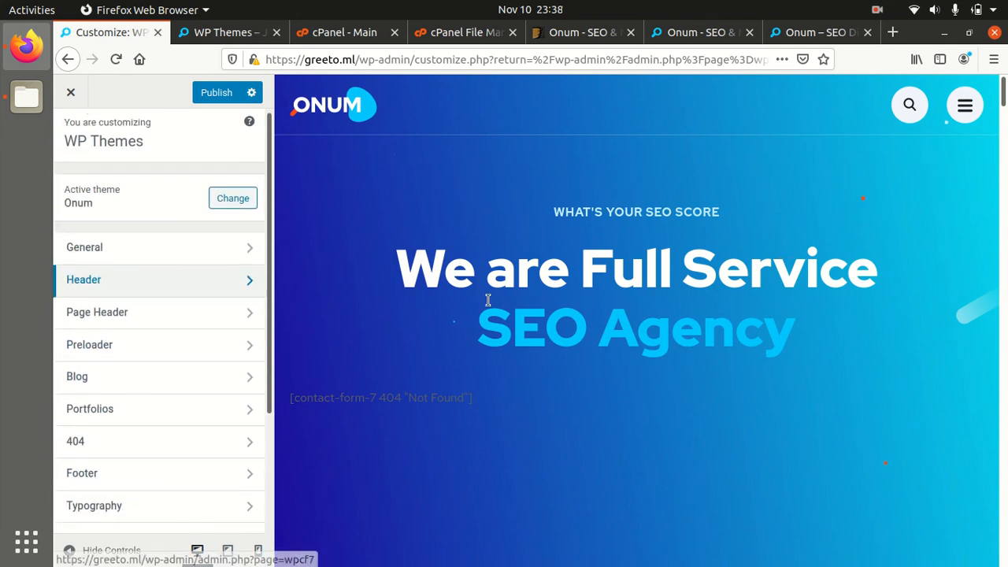
click(67, 102)
click(673, 307)
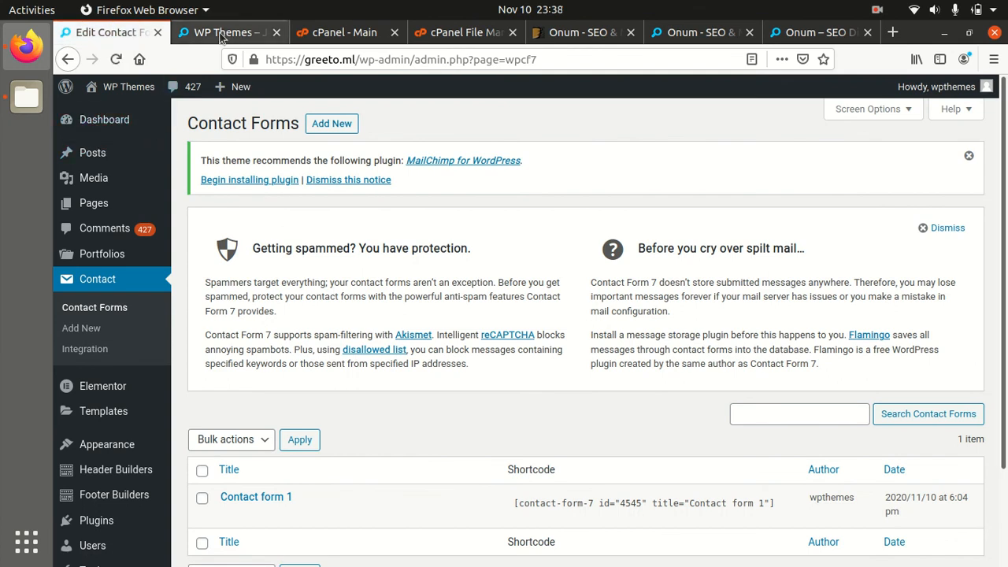
- Switch to the live site, open the About Us page, and look over its introduction and company values
click(222, 35)
scroll(268, 286, up, 5)
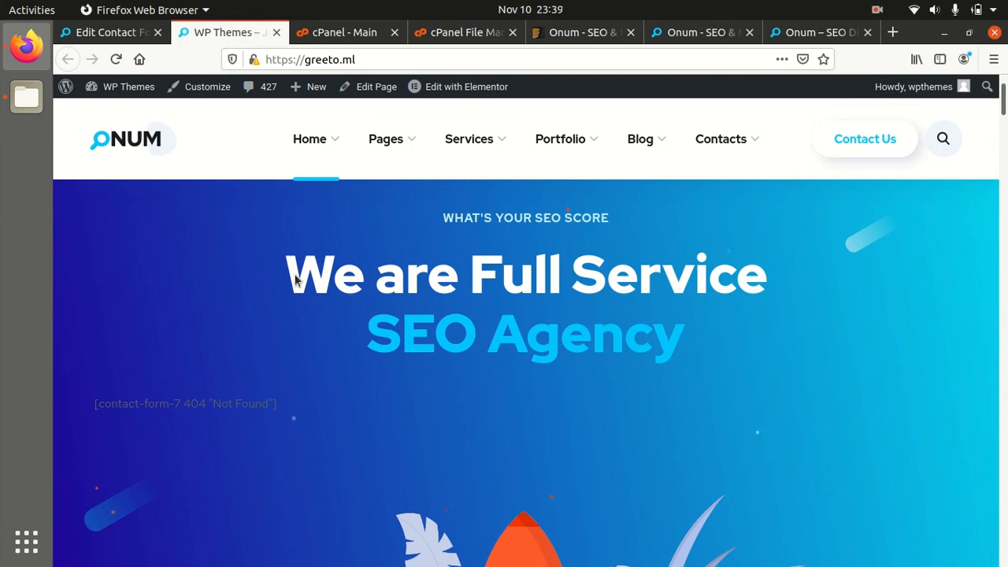
mouse_move(386, 144)
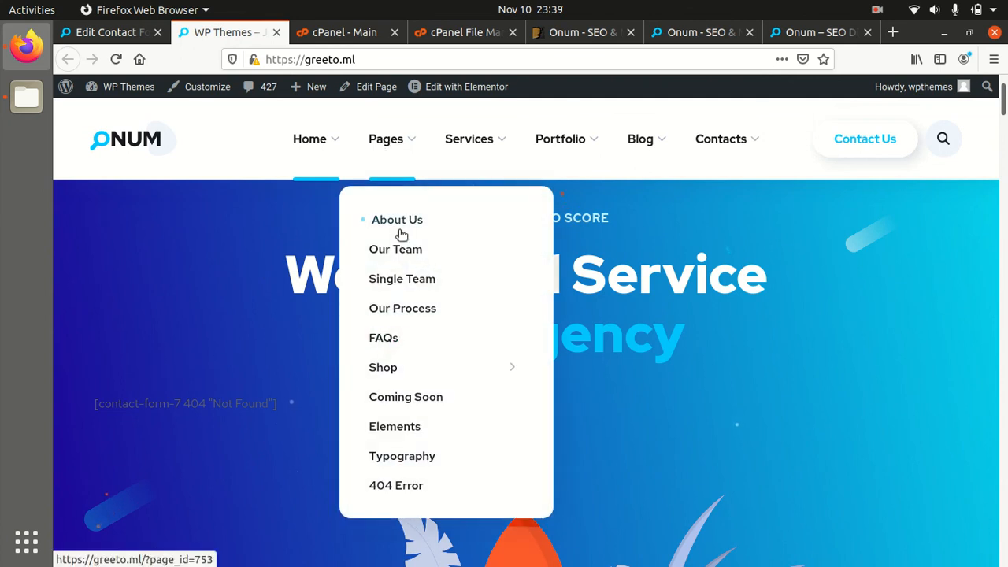
click(400, 223)
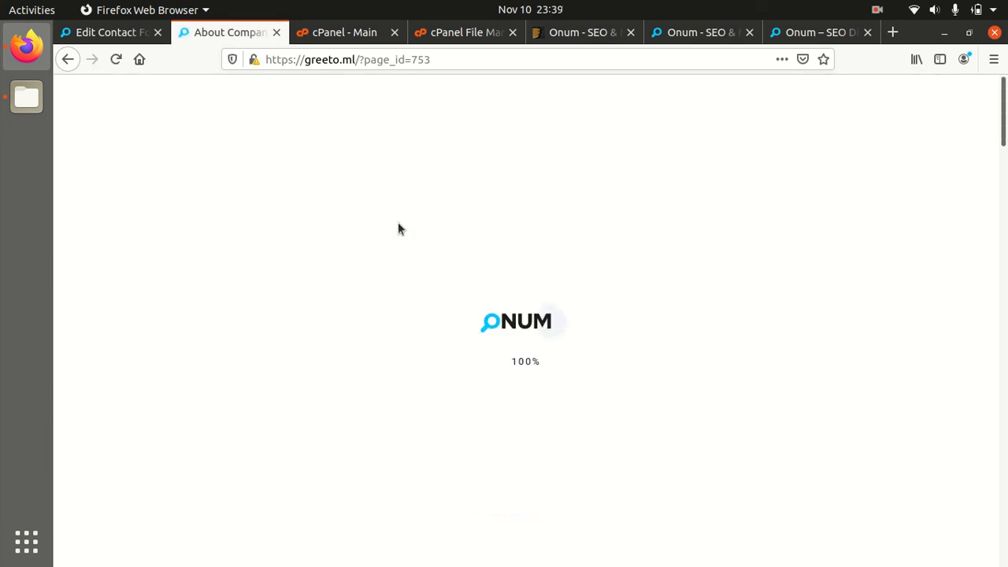
scroll(470, 367, down, 10)
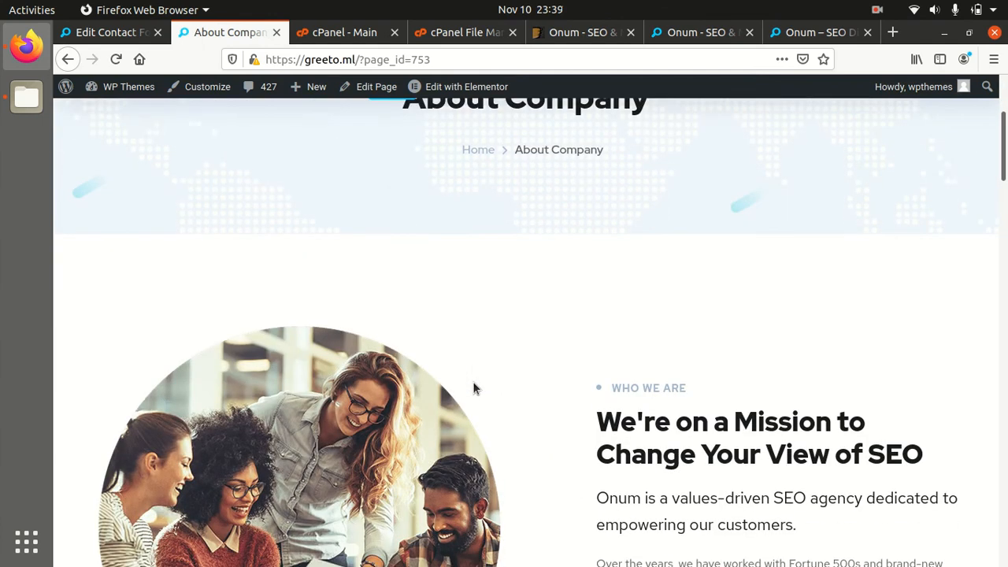
scroll(473, 387, down, 2)
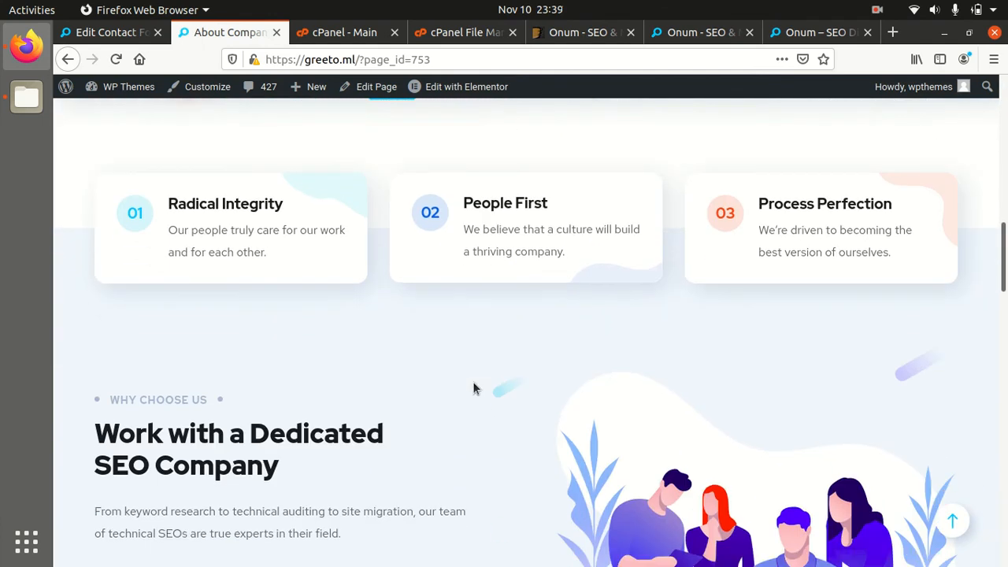
- Review the About Company page from the mission section through the skill bars and leadership team to the footer
scroll(472, 387, up, 5)
scroll(470, 393, up, 3)
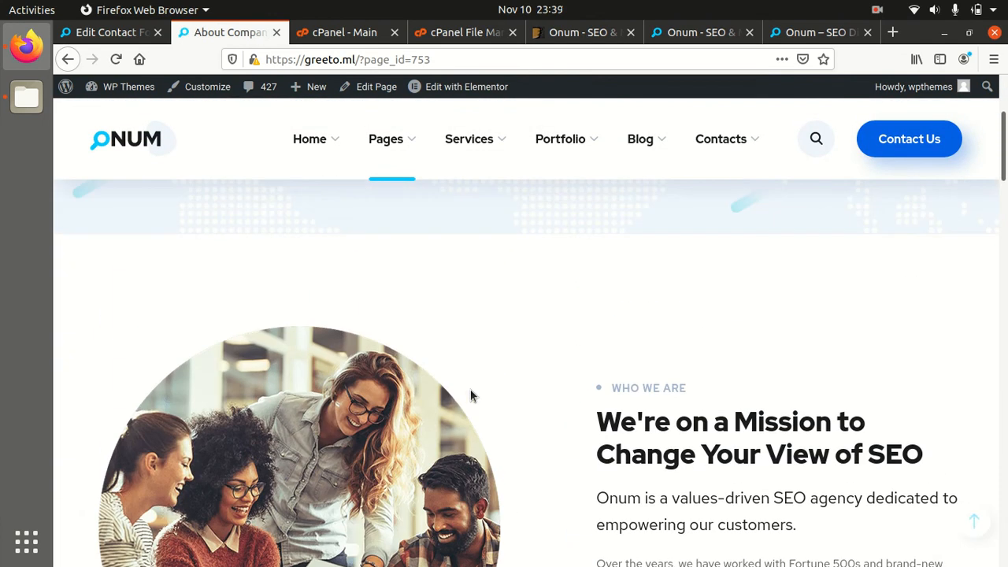
scroll(470, 389, down, 2)
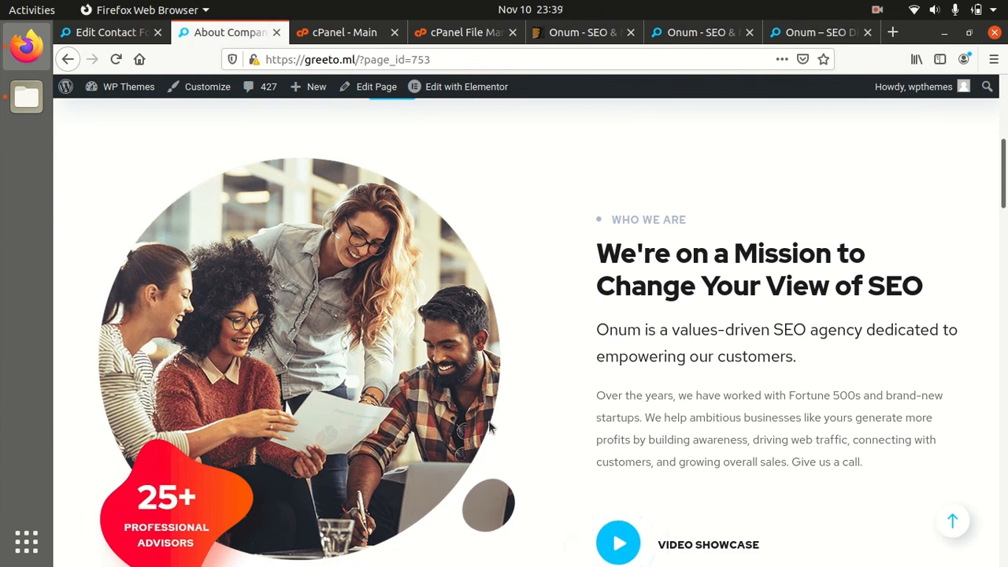
scroll(492, 481, down, 6)
scroll(492, 487, down, 9)
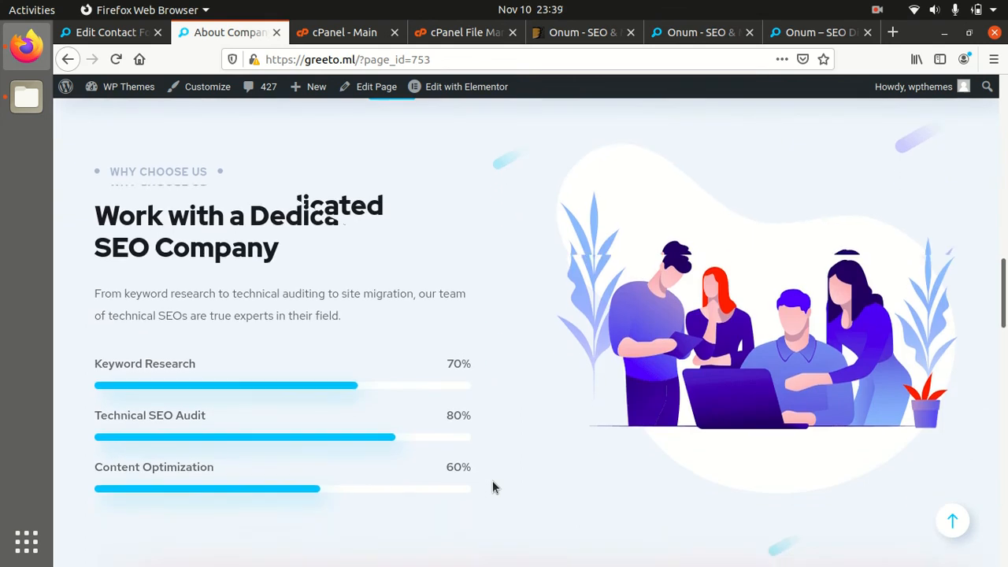
scroll(492, 487, down, 8)
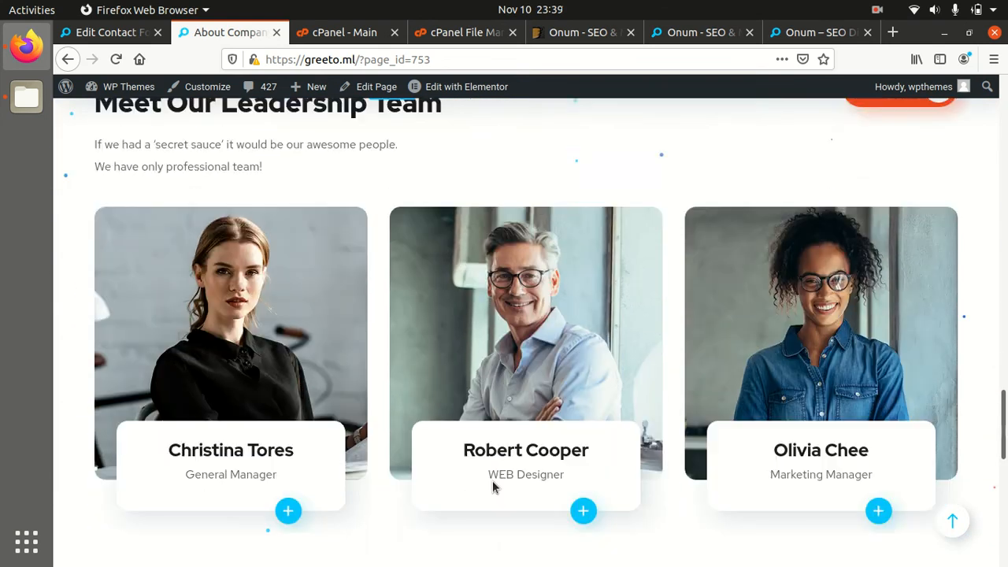
scroll(492, 487, down, 2)
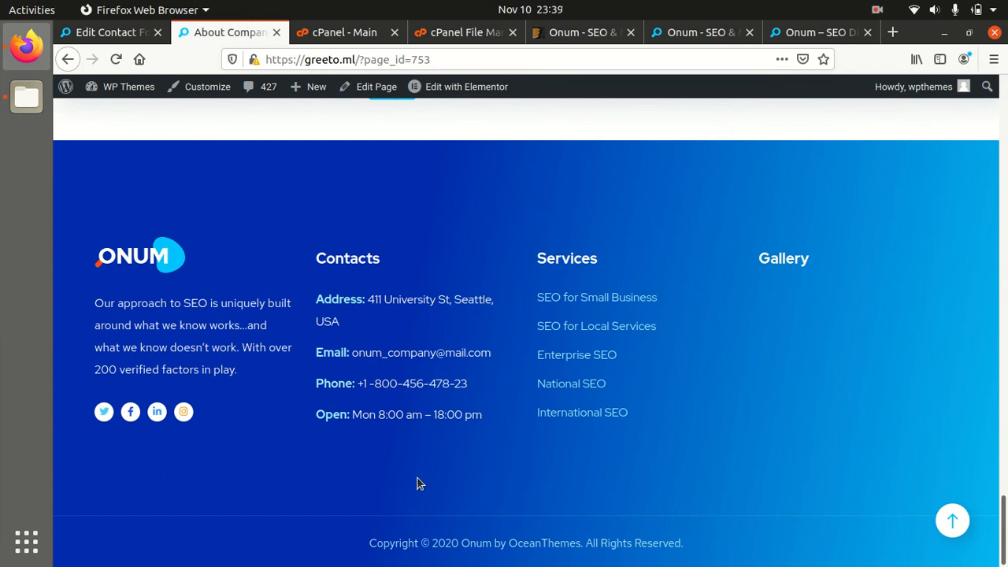
scroll(428, 504, up, 6)
scroll(427, 507, up, 6)
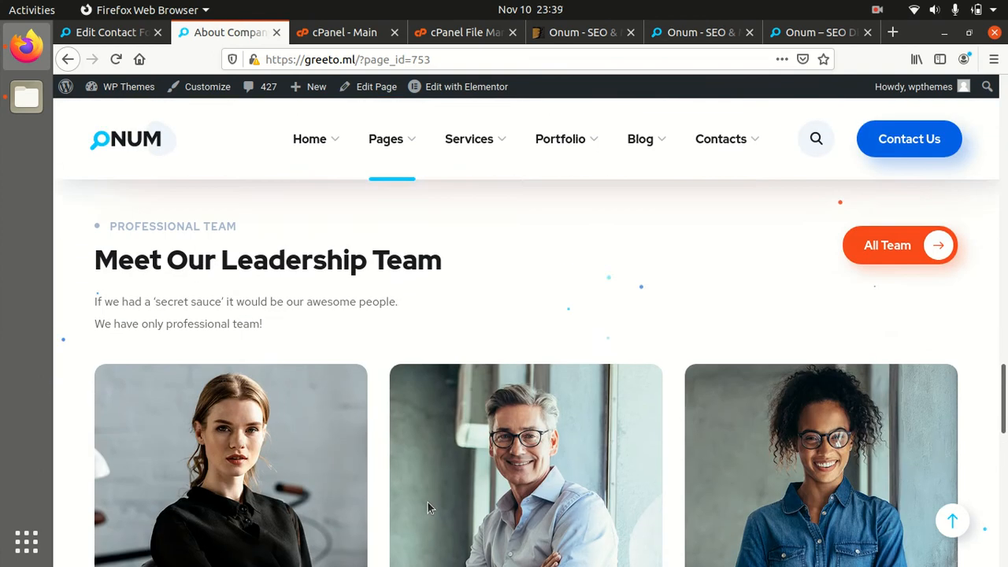